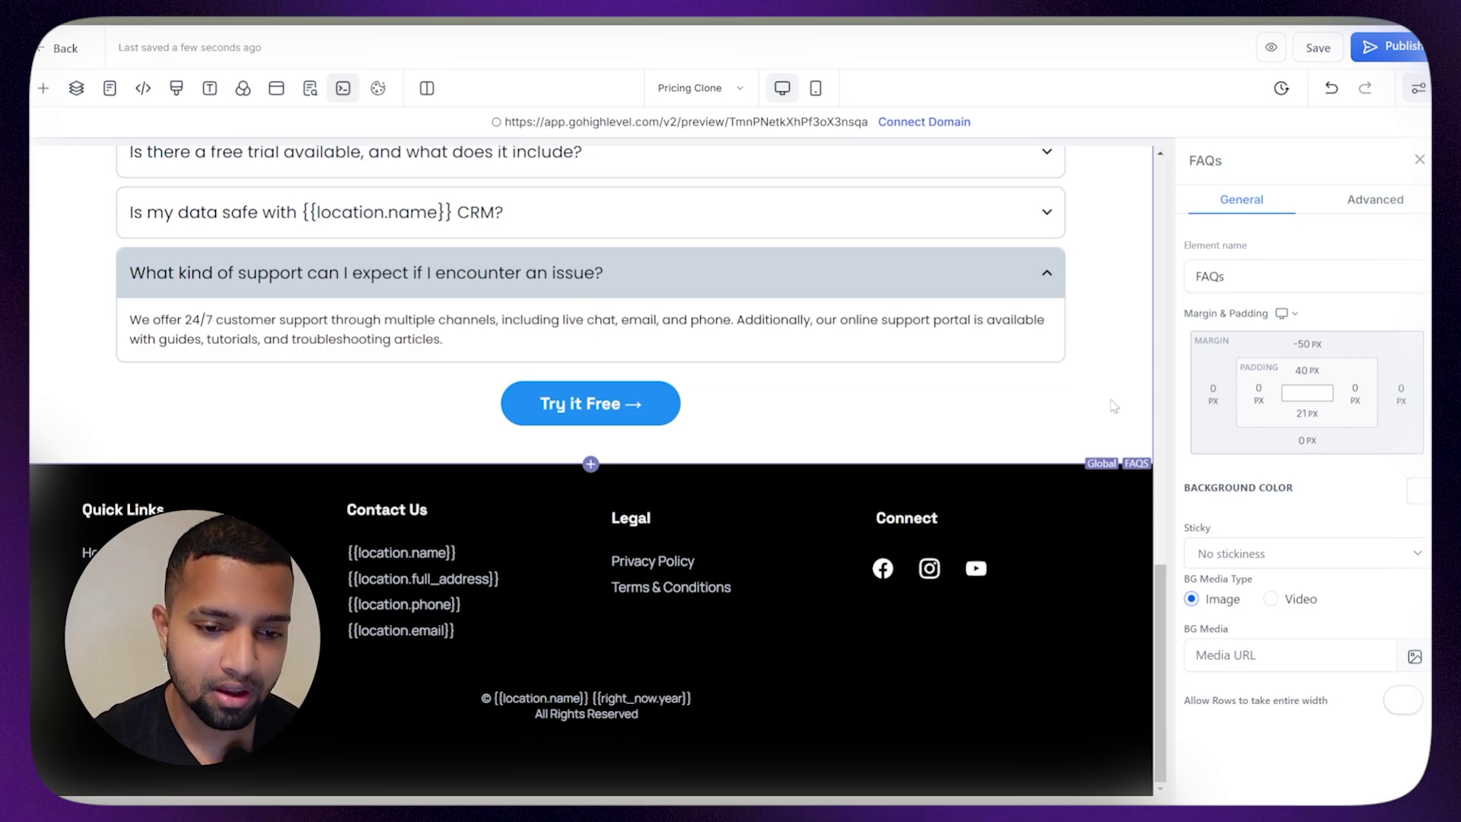
Add a full-width section between the FAQs section and the footer, and insert a 1-column row in it.
click(590, 464)
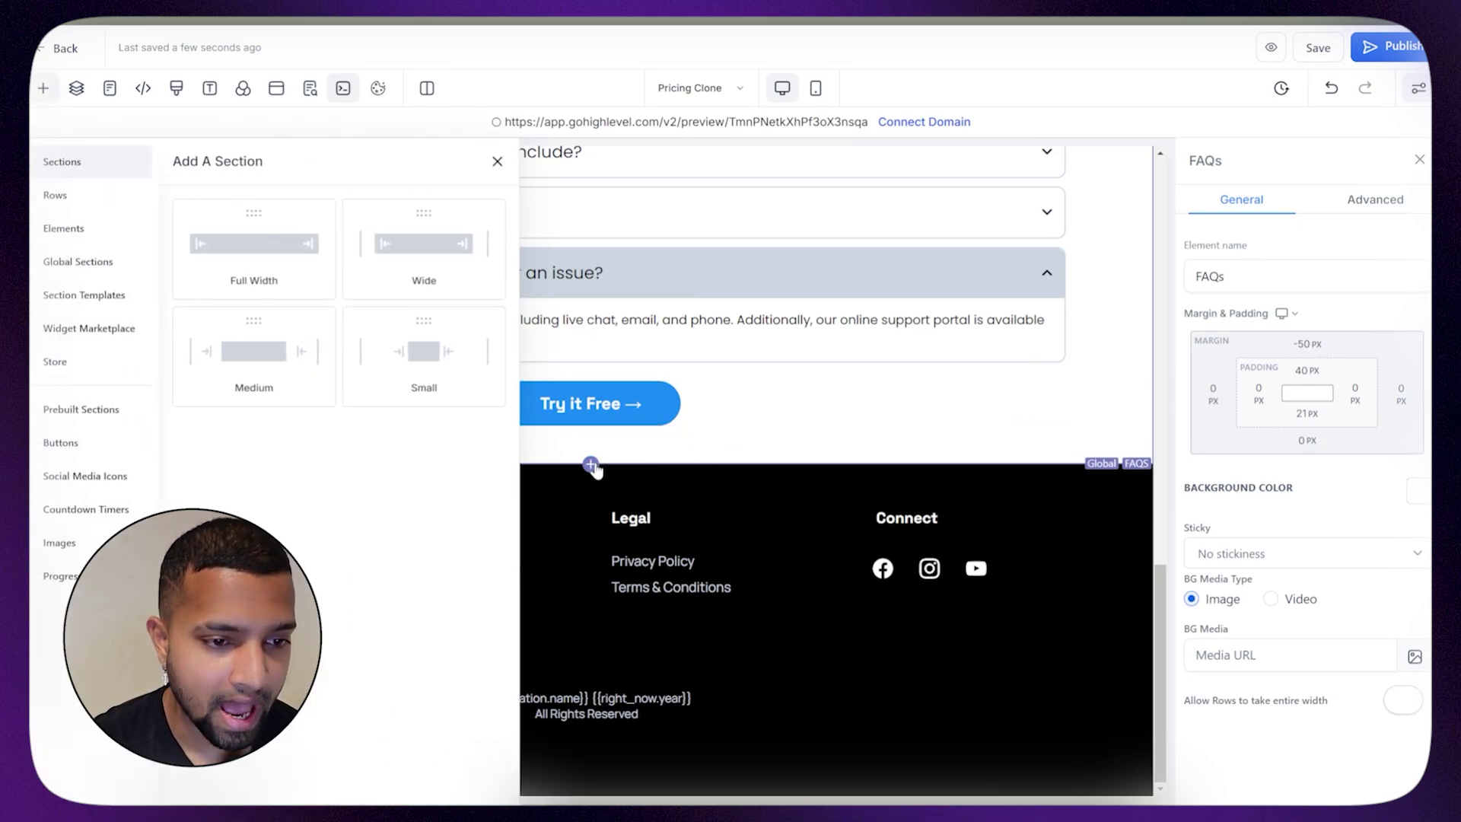
click(263, 263)
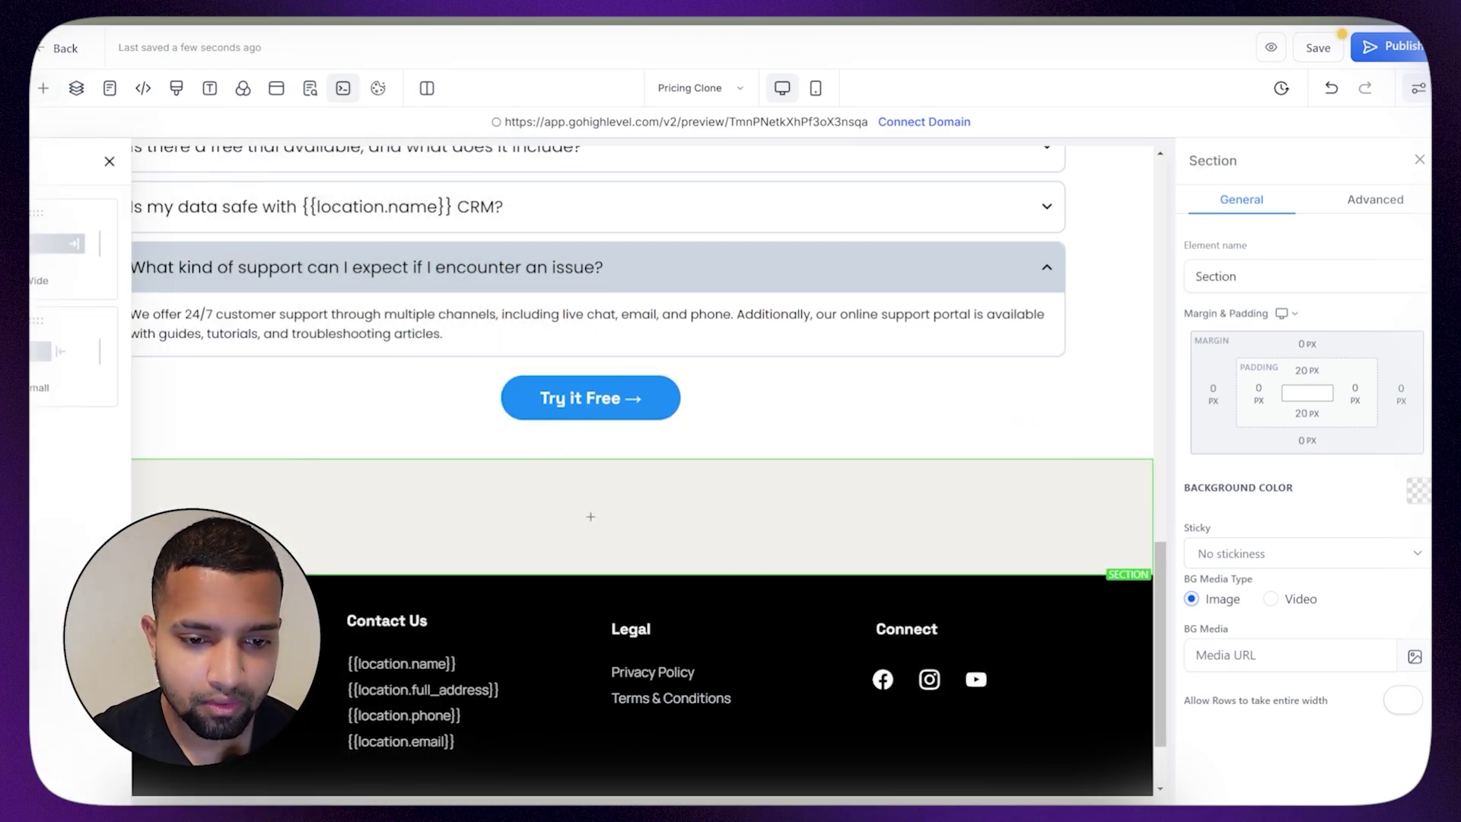
click(562, 519)
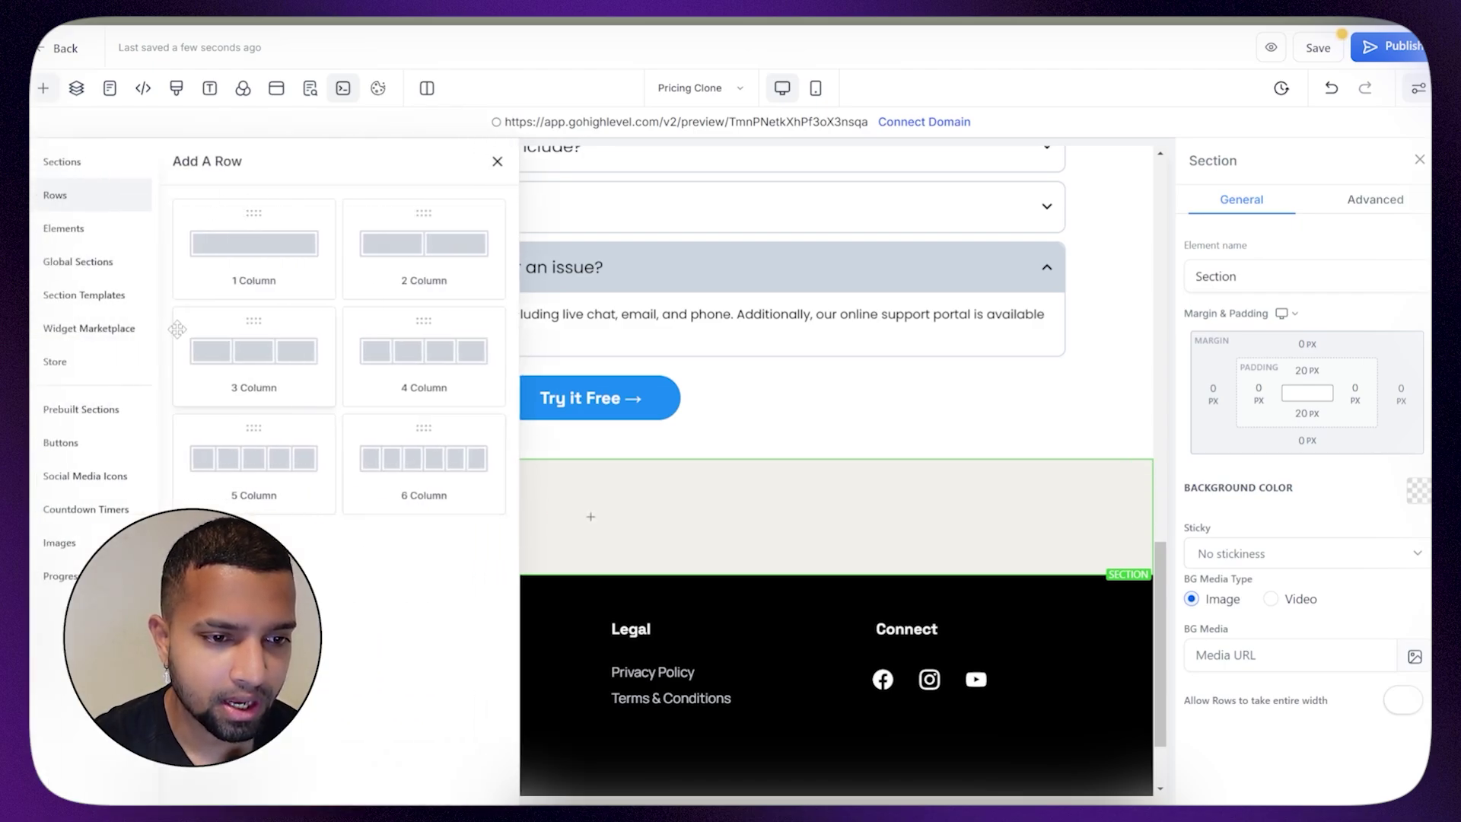
click(255, 259)
Add a custom Code element to the new row's column.
click(579, 535)
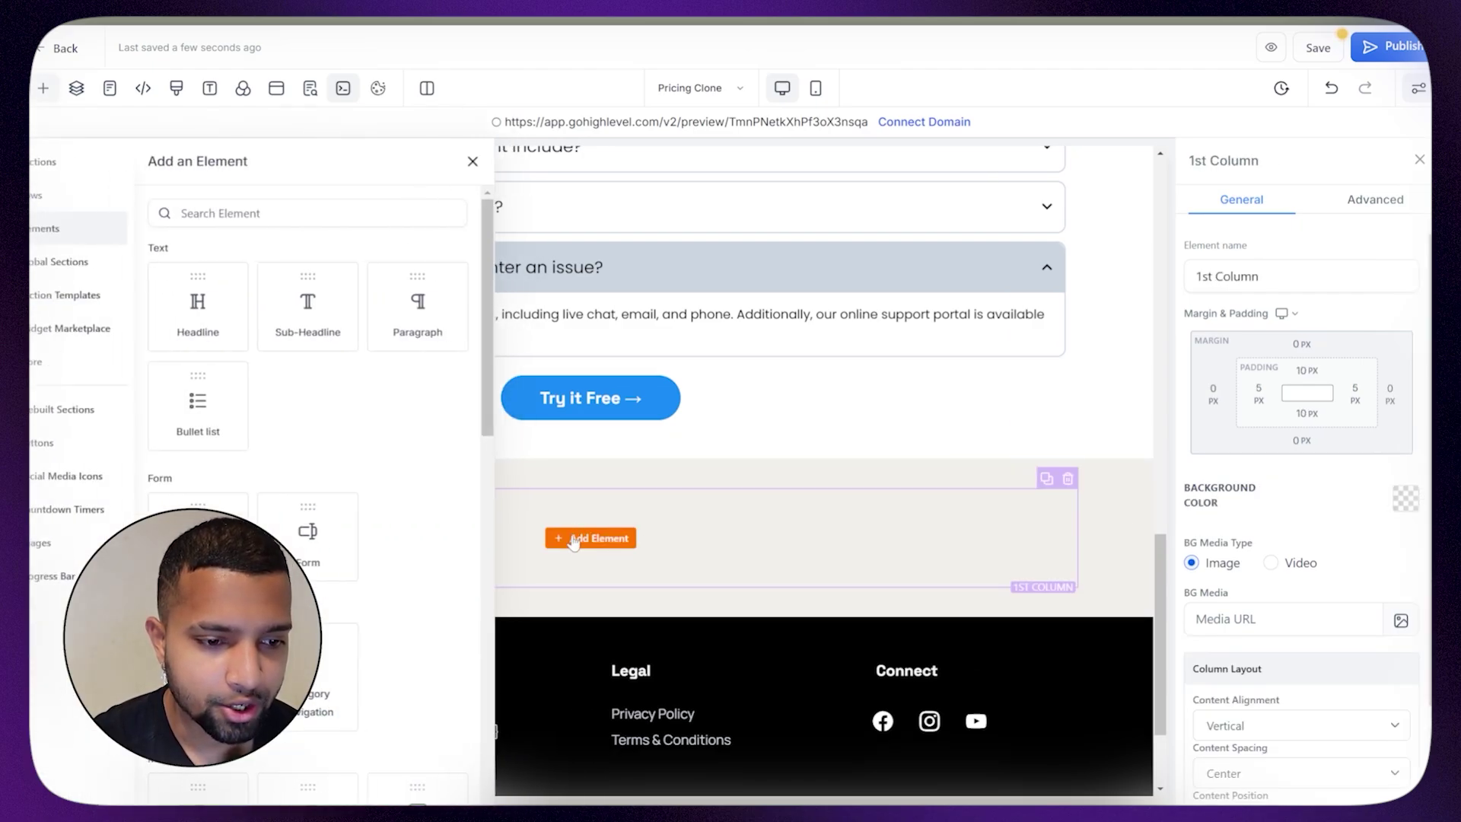
scroll(306, 509, down, 10)
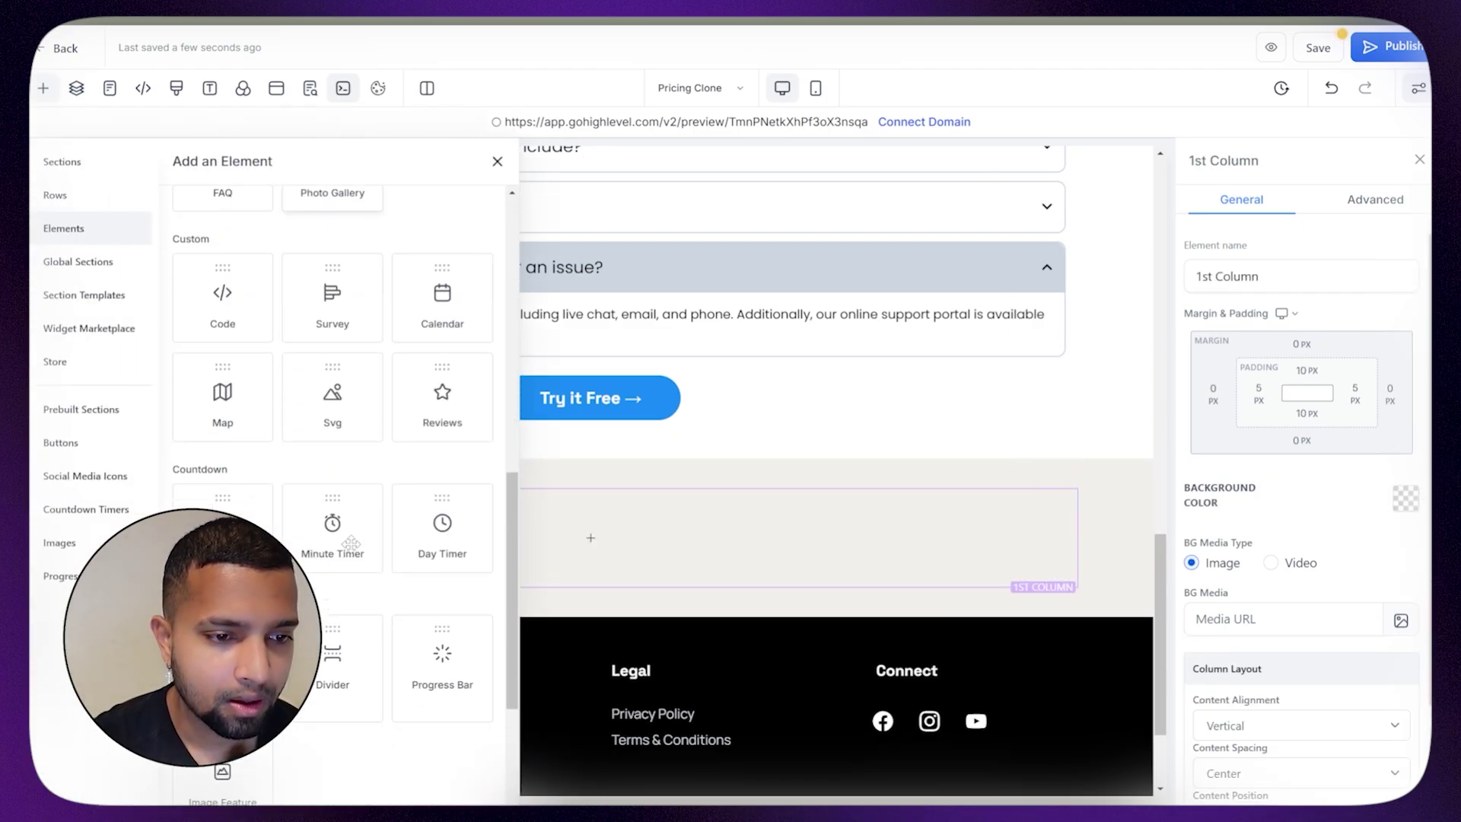
click(236, 320)
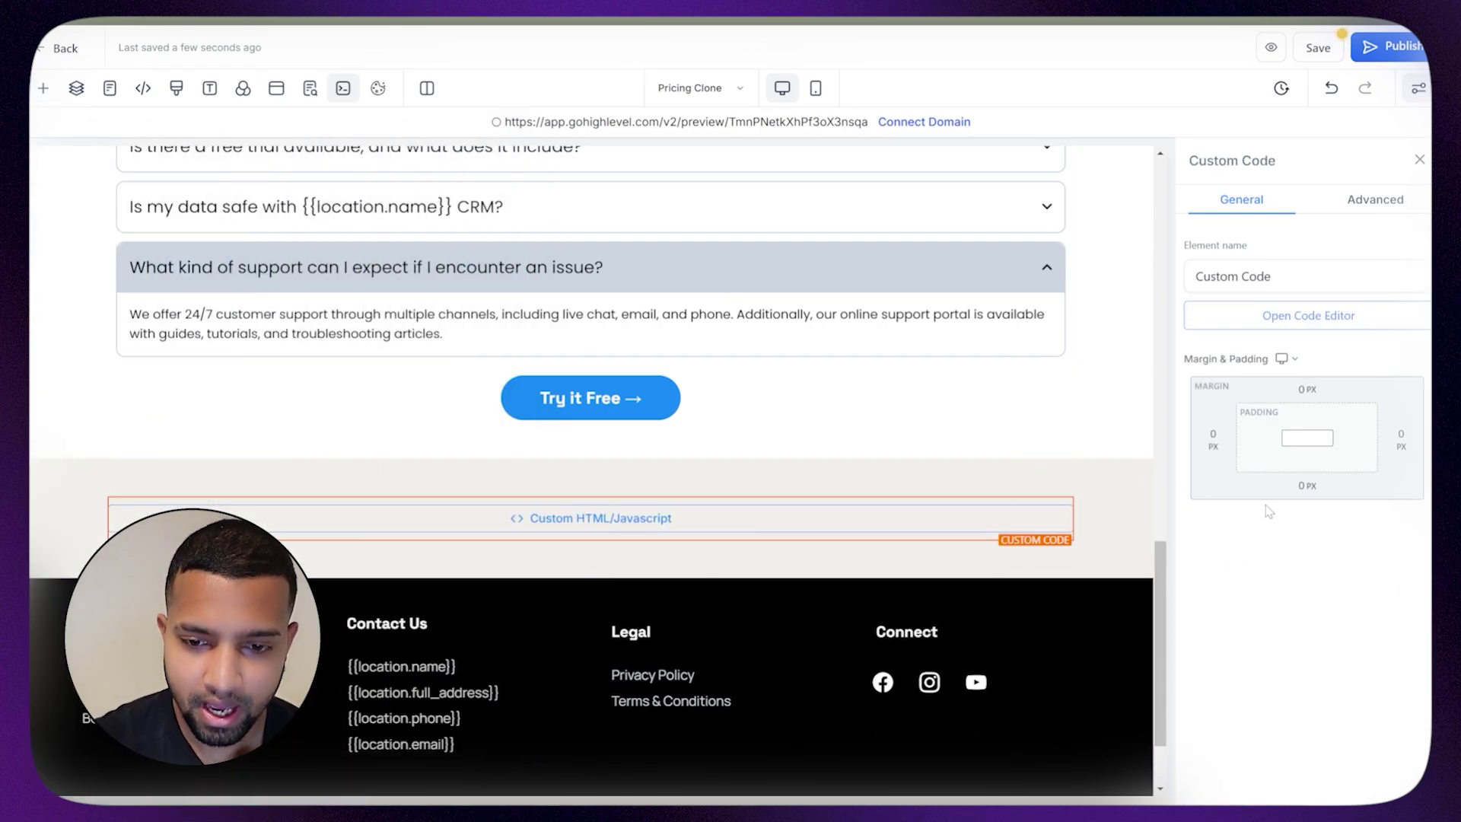
Set the new section's background color to White and select its custom code element.
click(1104, 478)
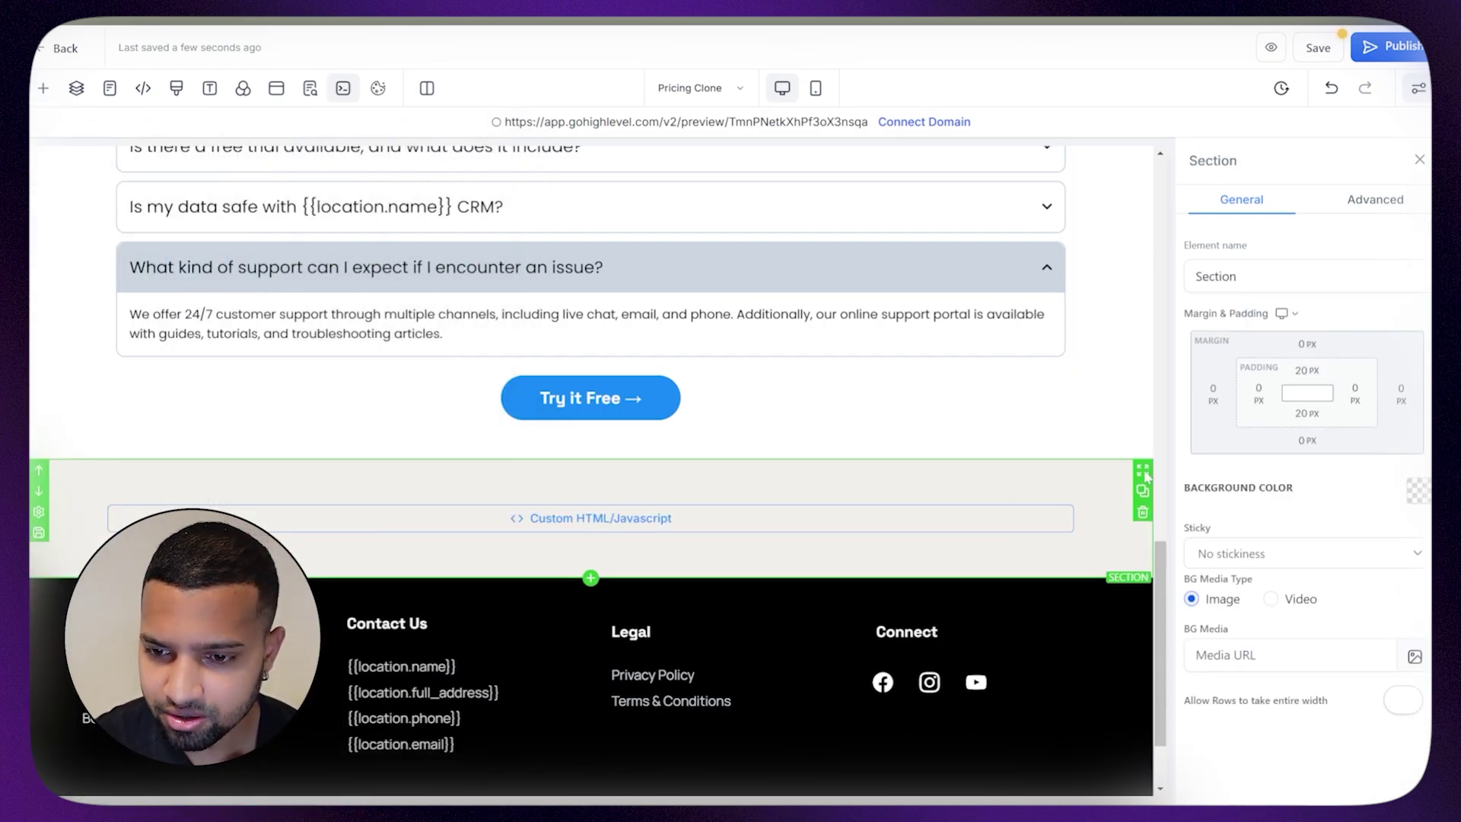
click(1416, 491)
click(1251, 363)
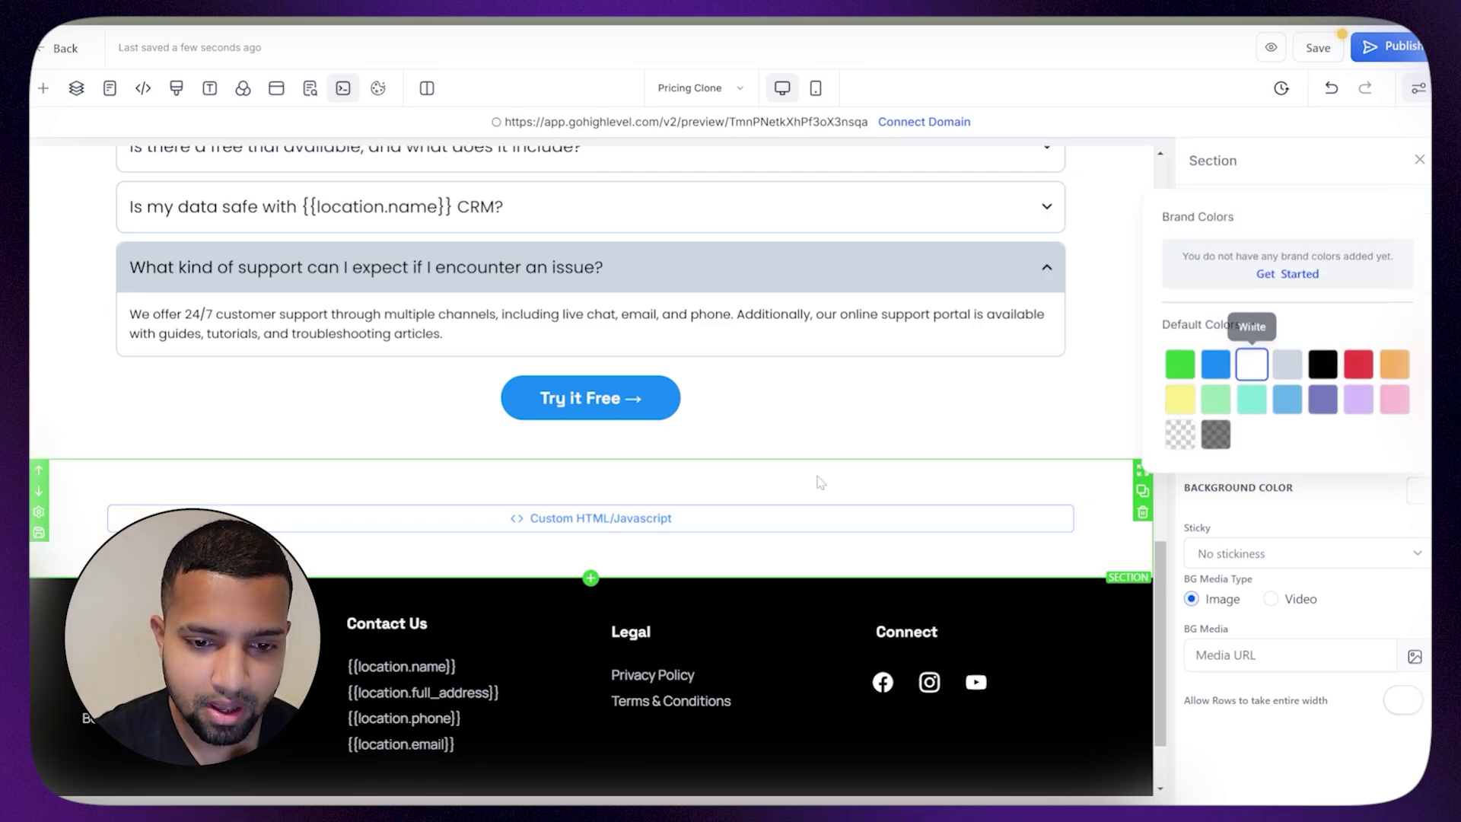
click(795, 516)
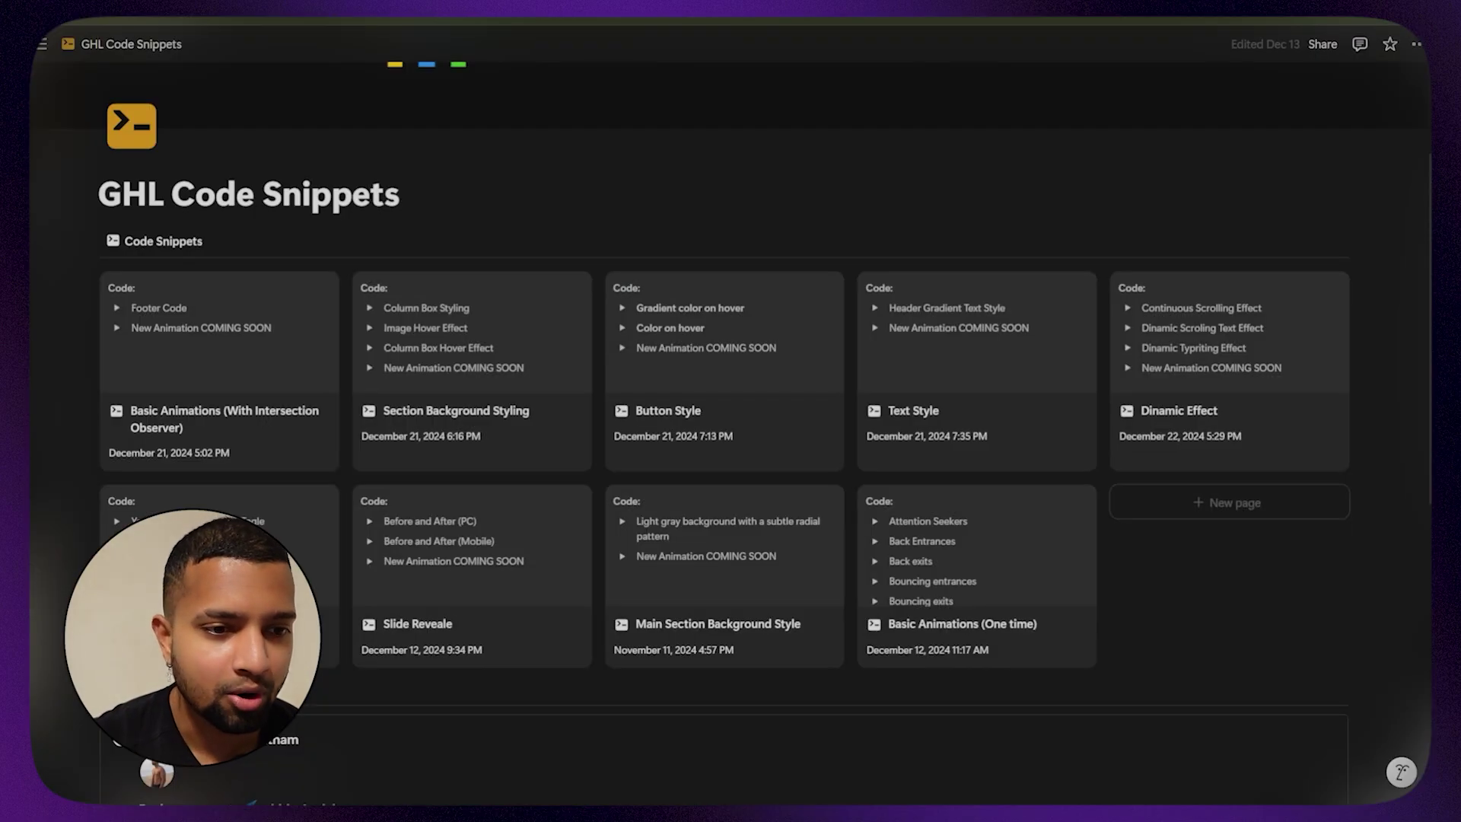
Switch to the GHL Code Snippets page in Notion and copy the Before and After (PC) code from Slide Reveale.
scroll(730, 411, up, 3)
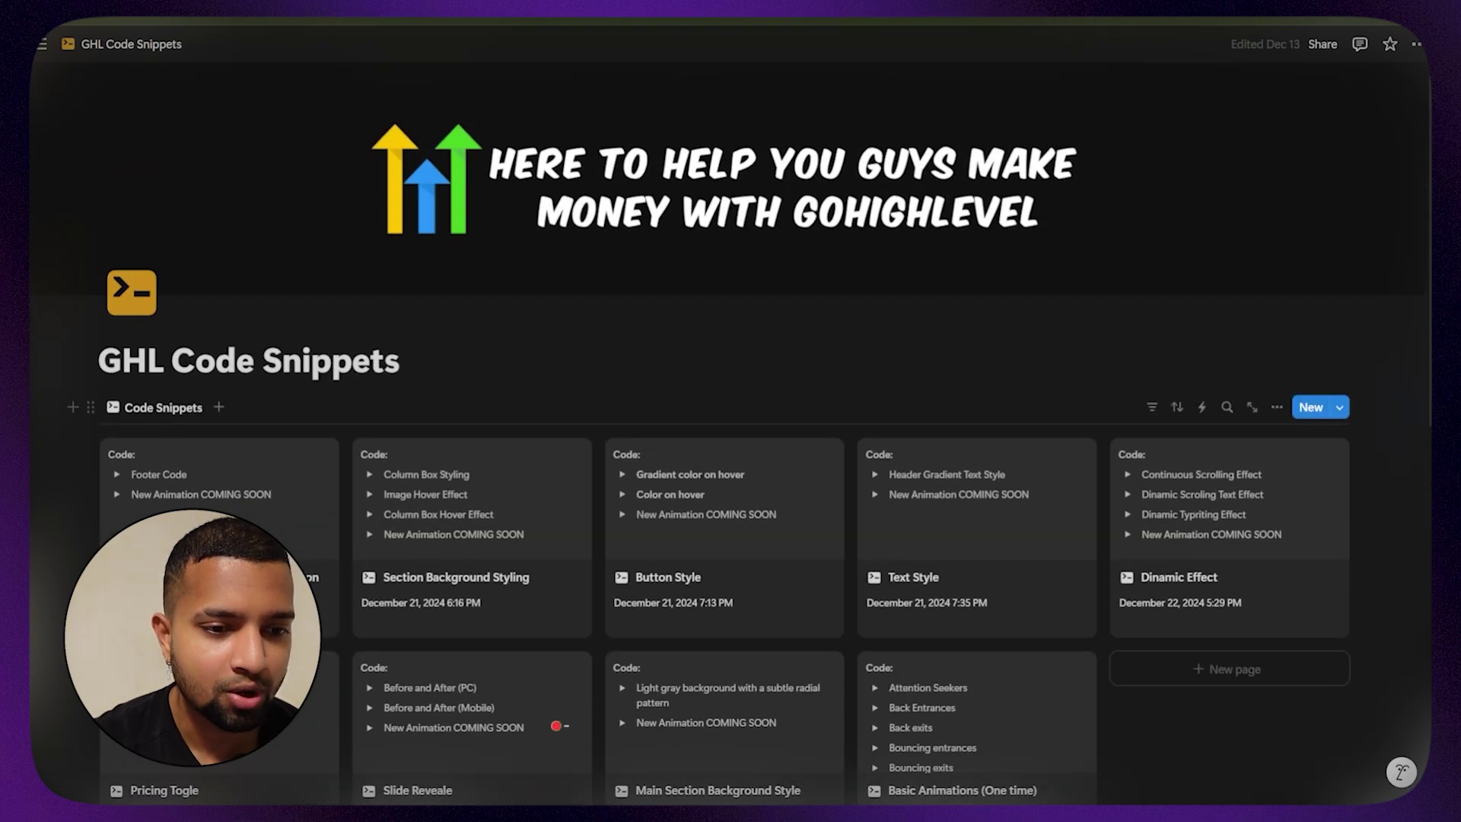
scroll(472, 576, down, 3)
click(473, 577)
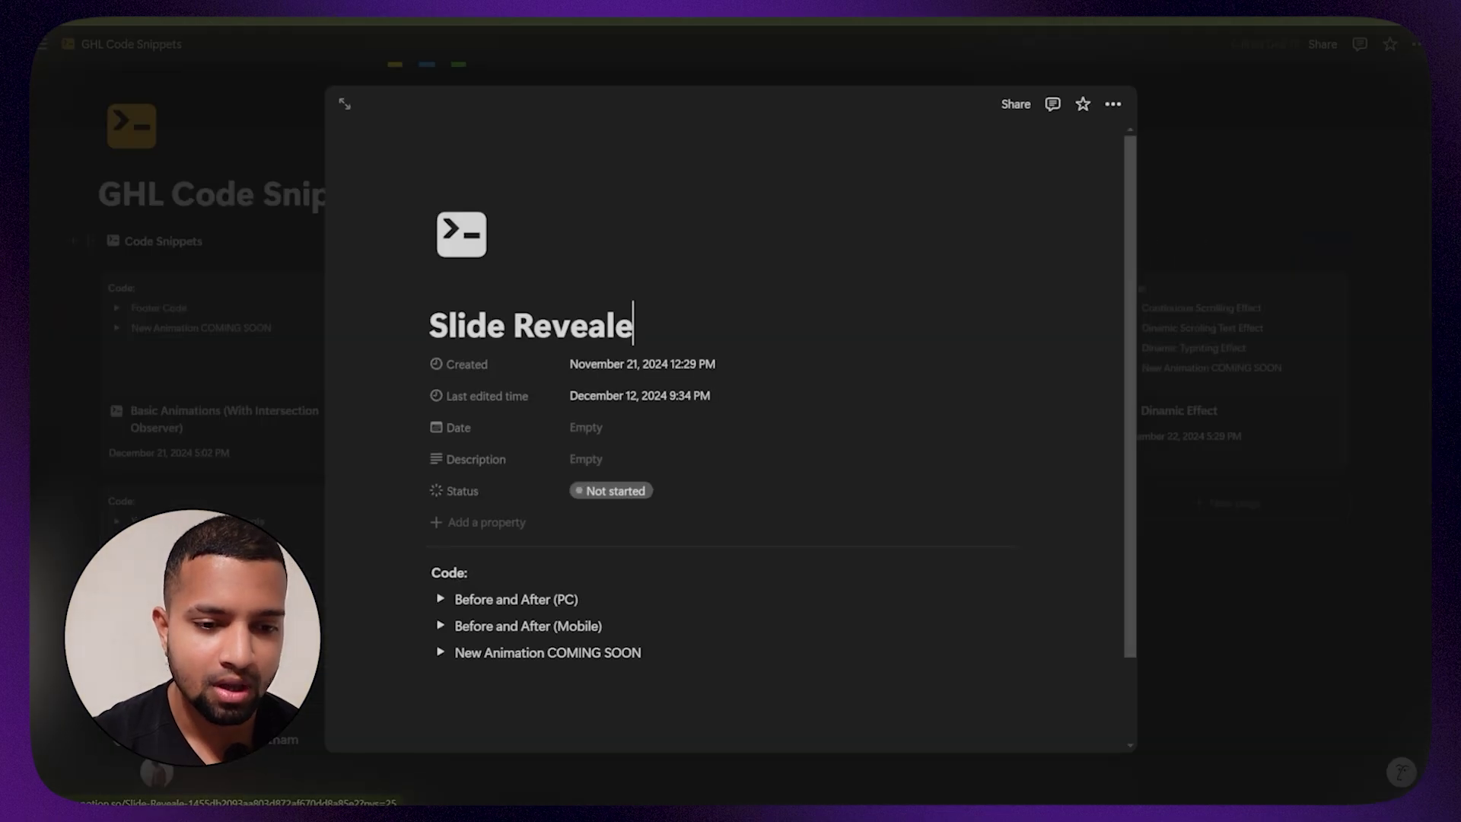
scroll(594, 505, down, 1)
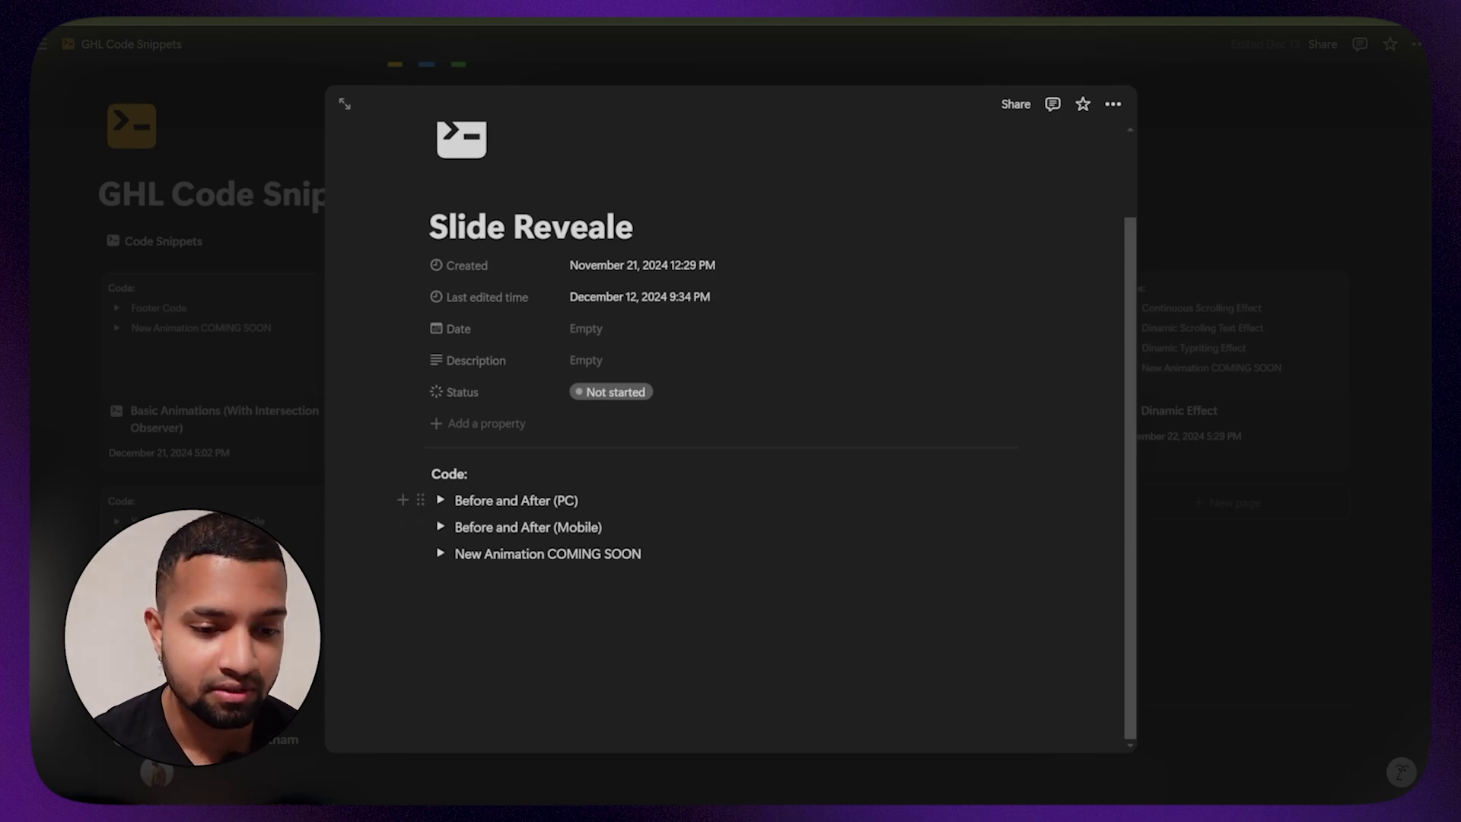
click(439, 500)
scroll(684, 456, down, 2)
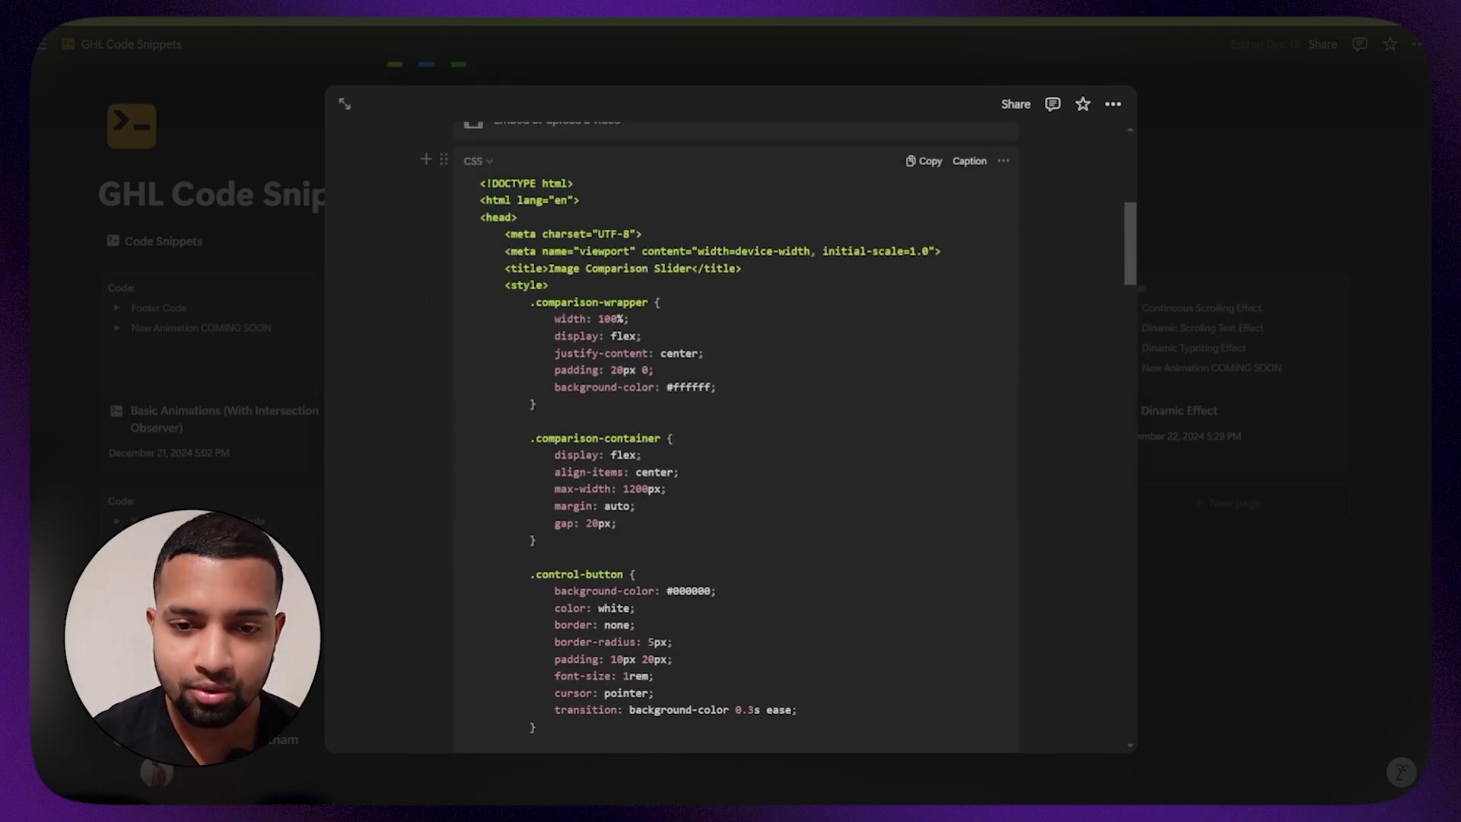
click(924, 160)
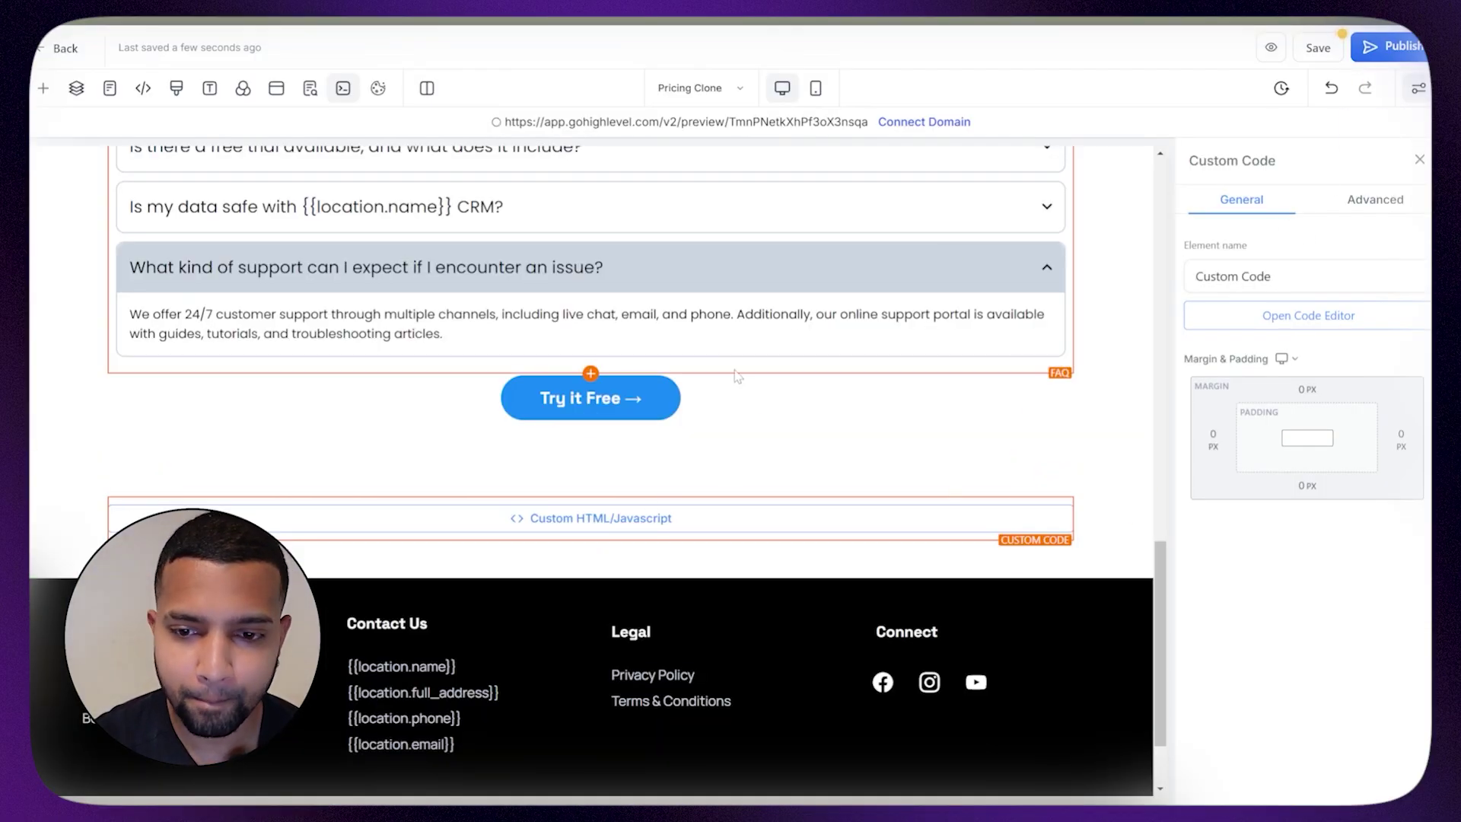
Back in the GoHighLevel page builder, paste the copied snippet into the custom code element and save it.
click(1242, 324)
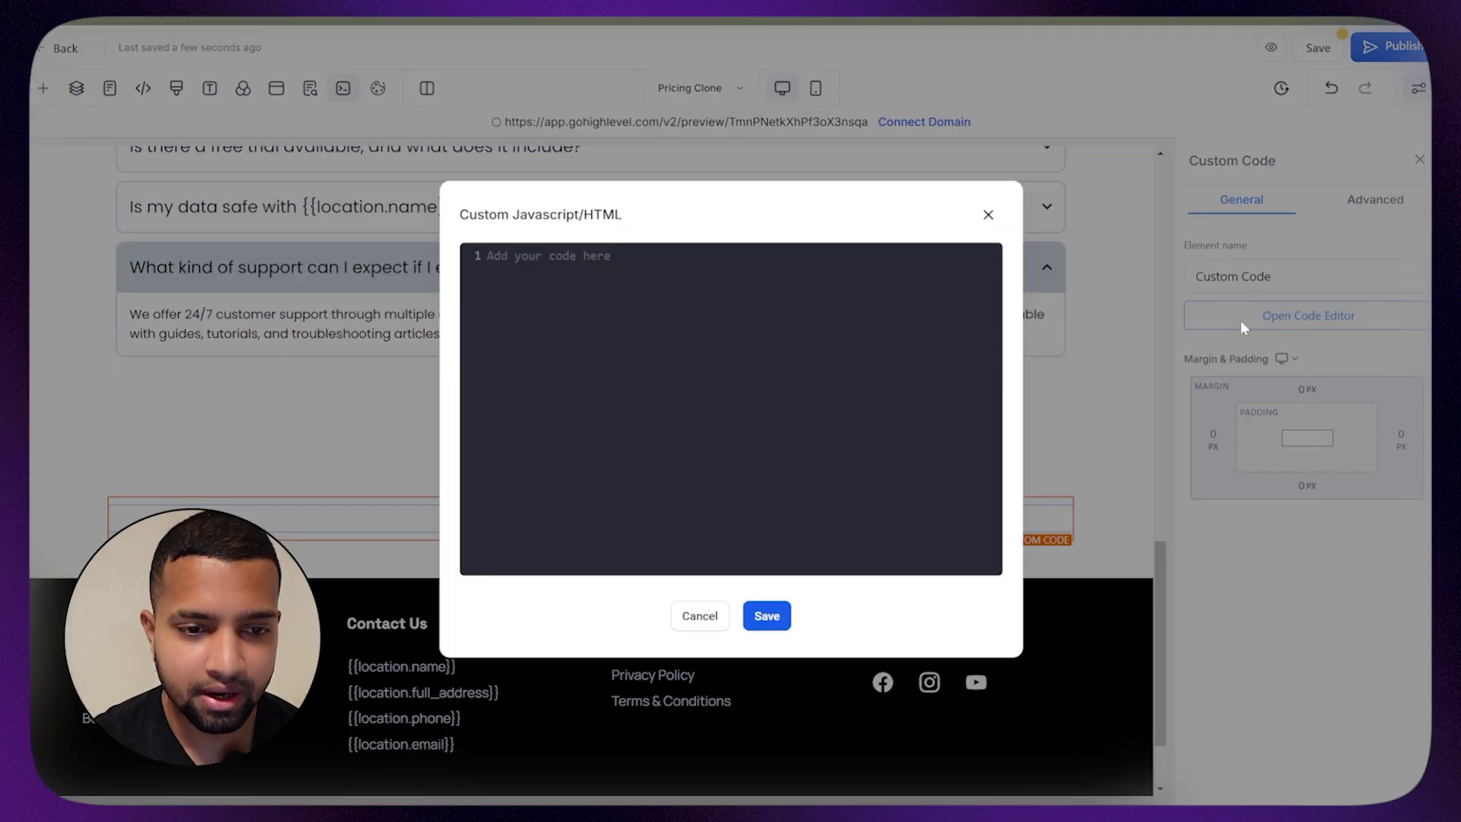
click(771, 364)
key(ctrl+v)
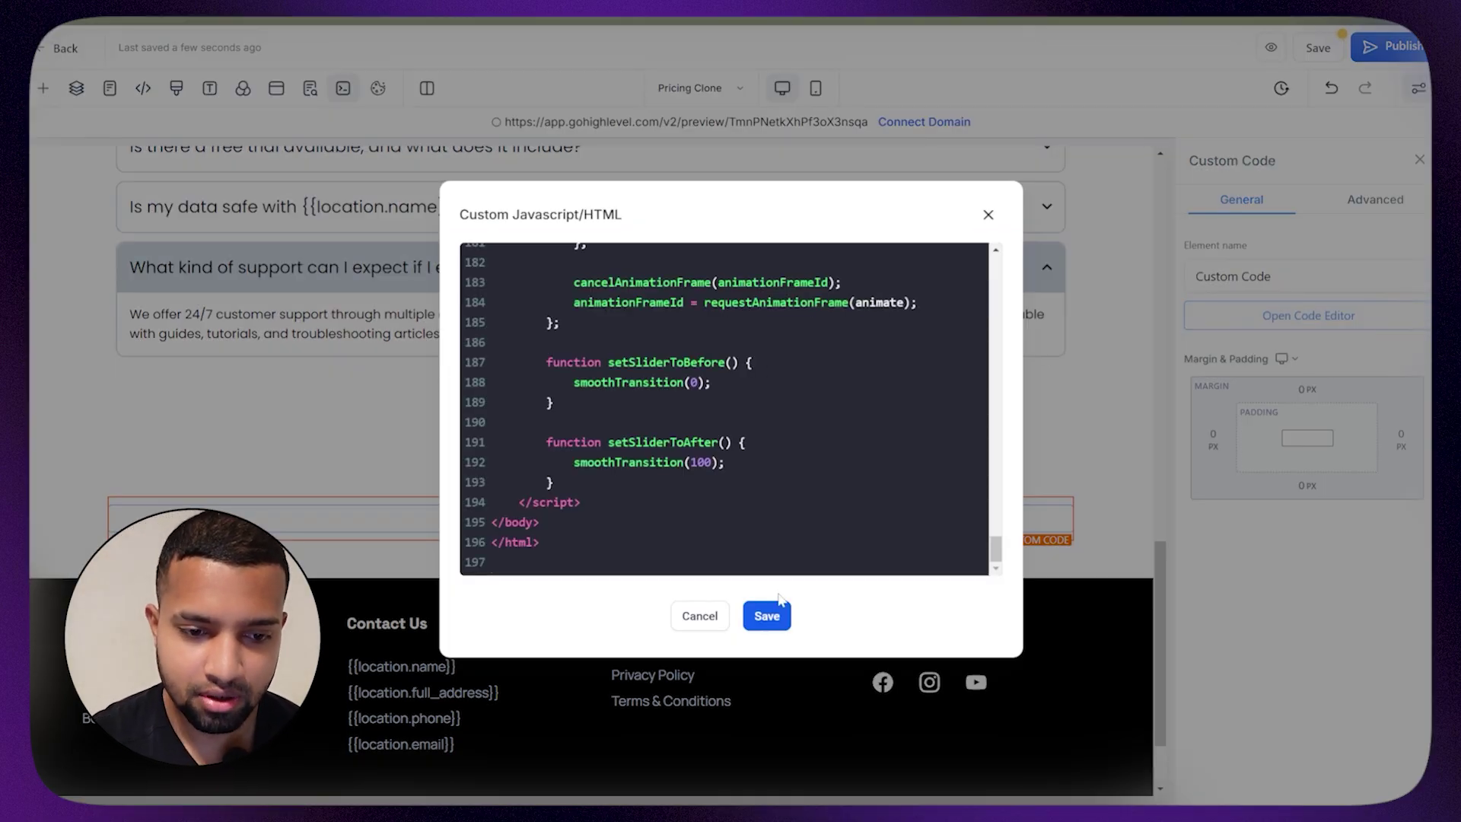
click(769, 615)
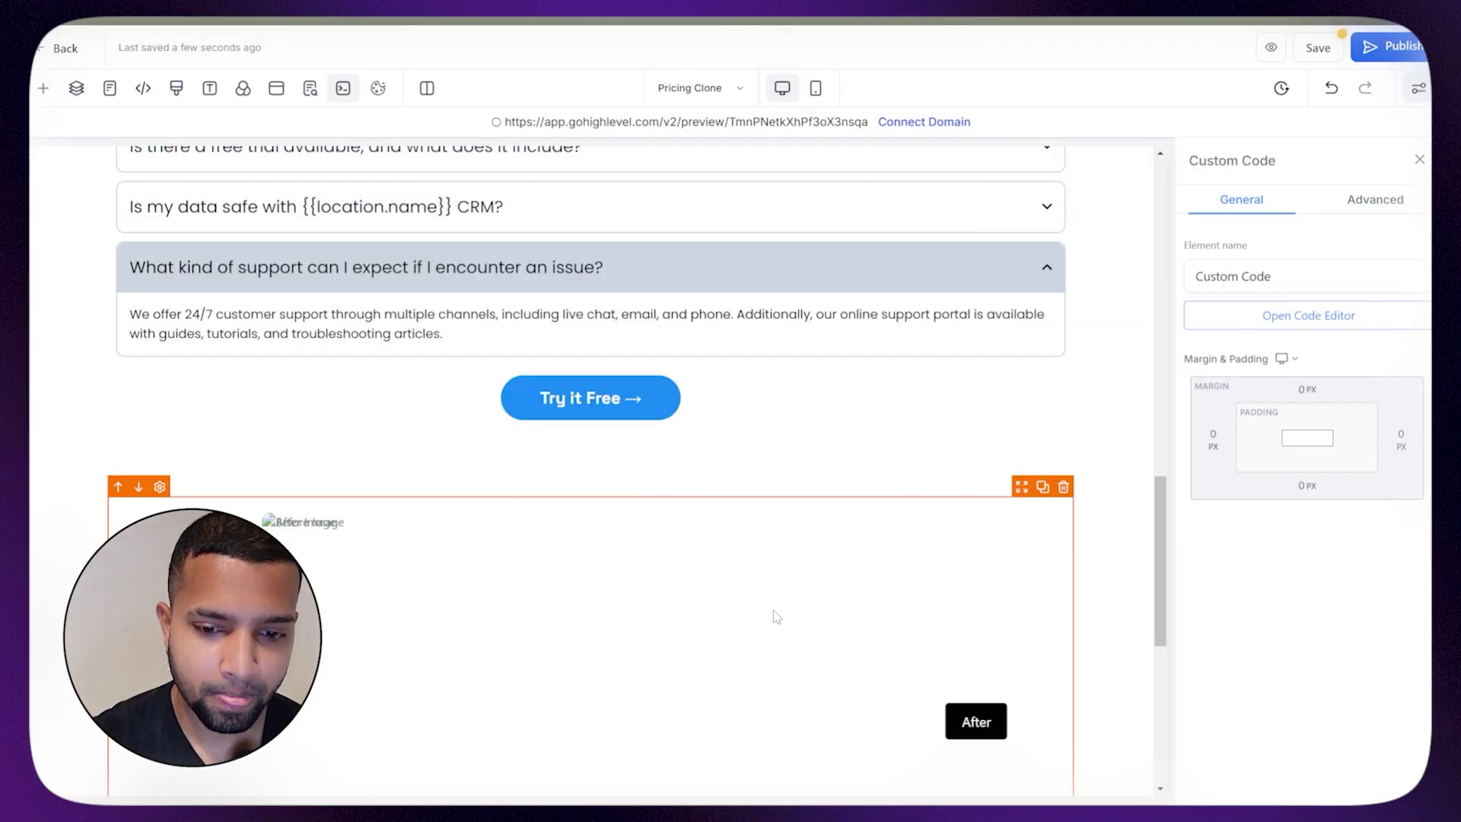
Examine the before and after image source placeholders in the custom code, leaving the code unedited.
scroll(773, 612, down, 3)
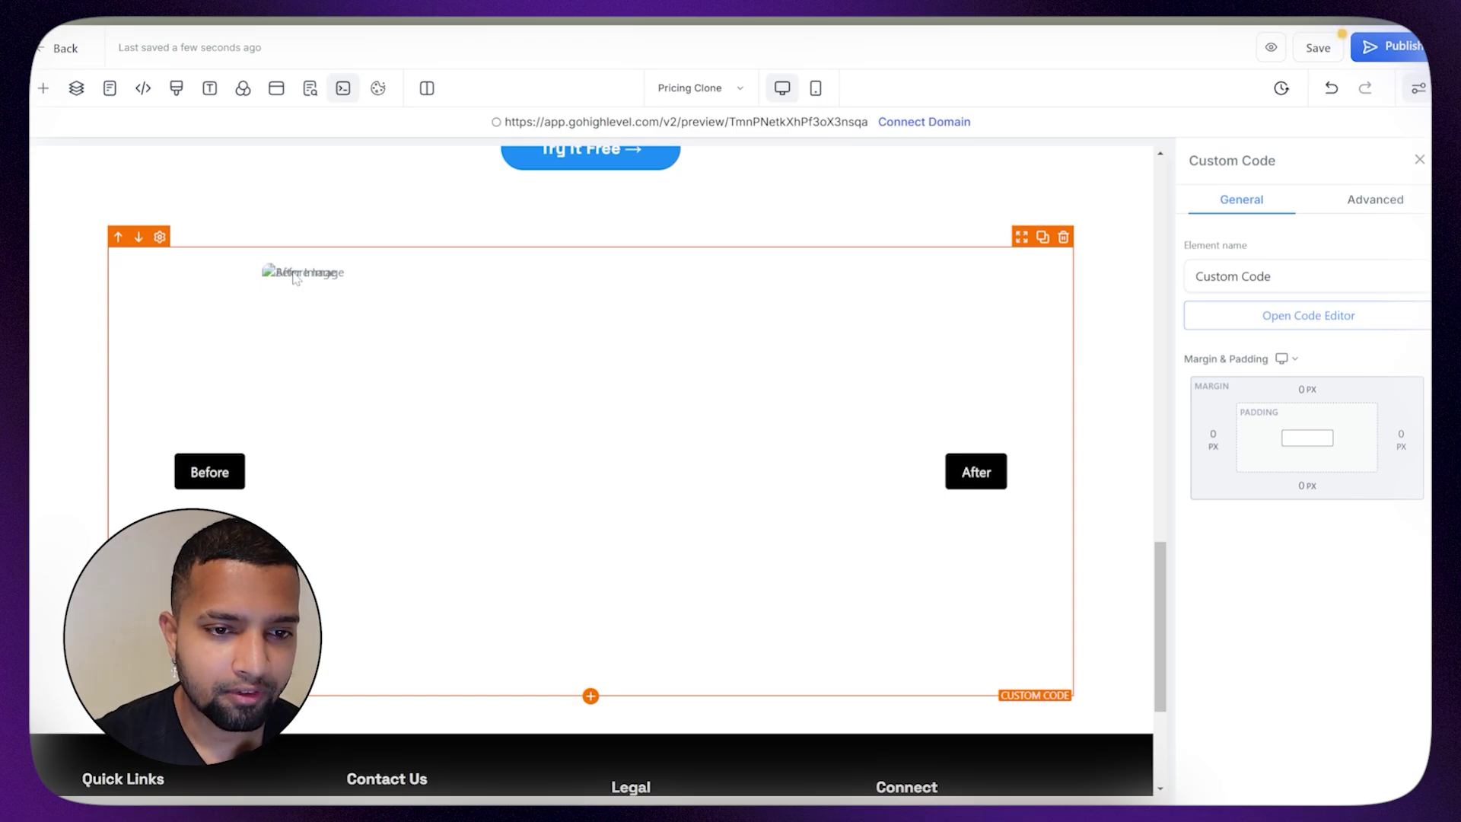
click(1331, 323)
scroll(727, 408, down, 4)
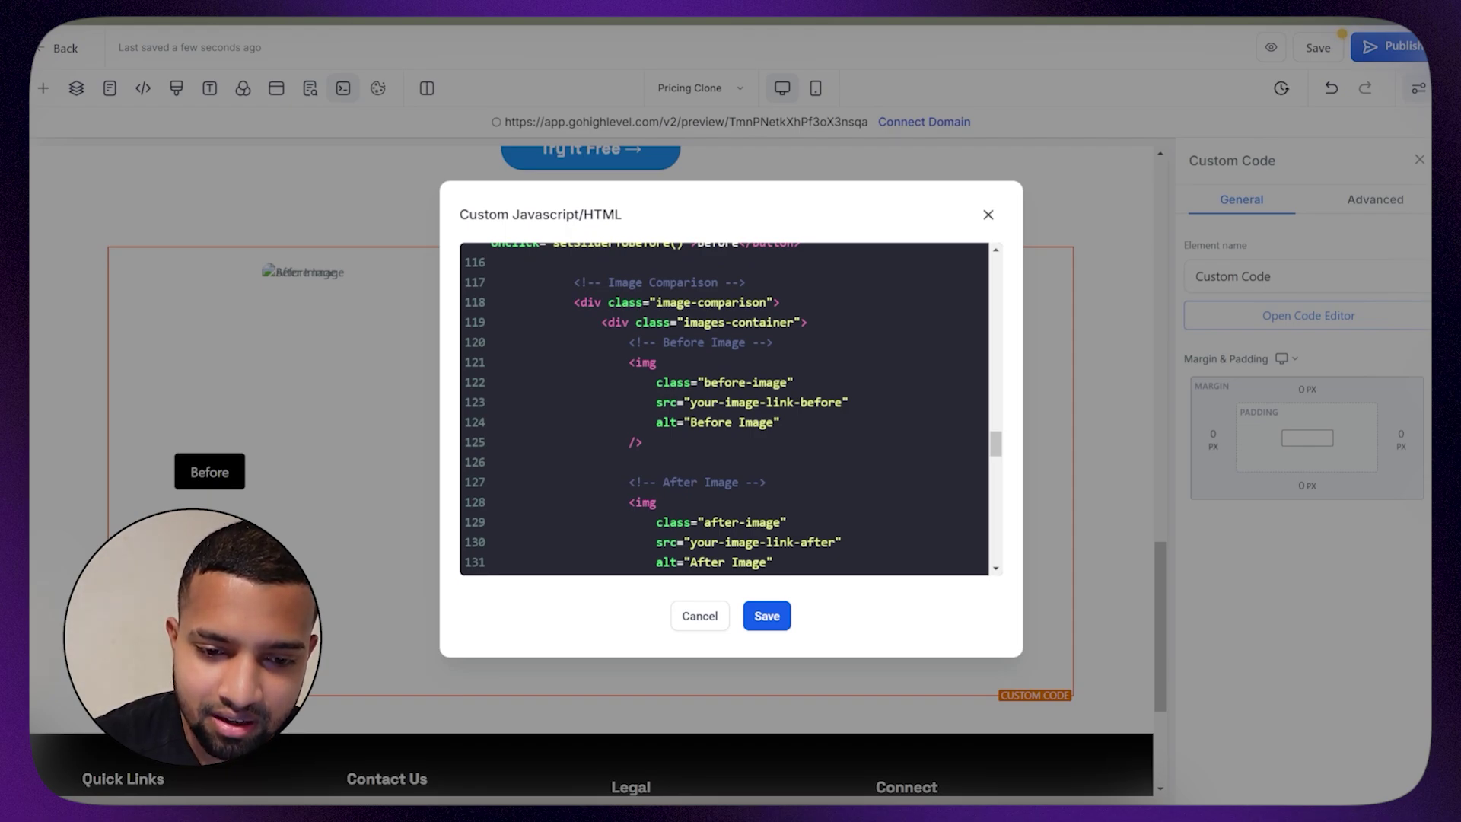
scroll(727, 408, down, 2)
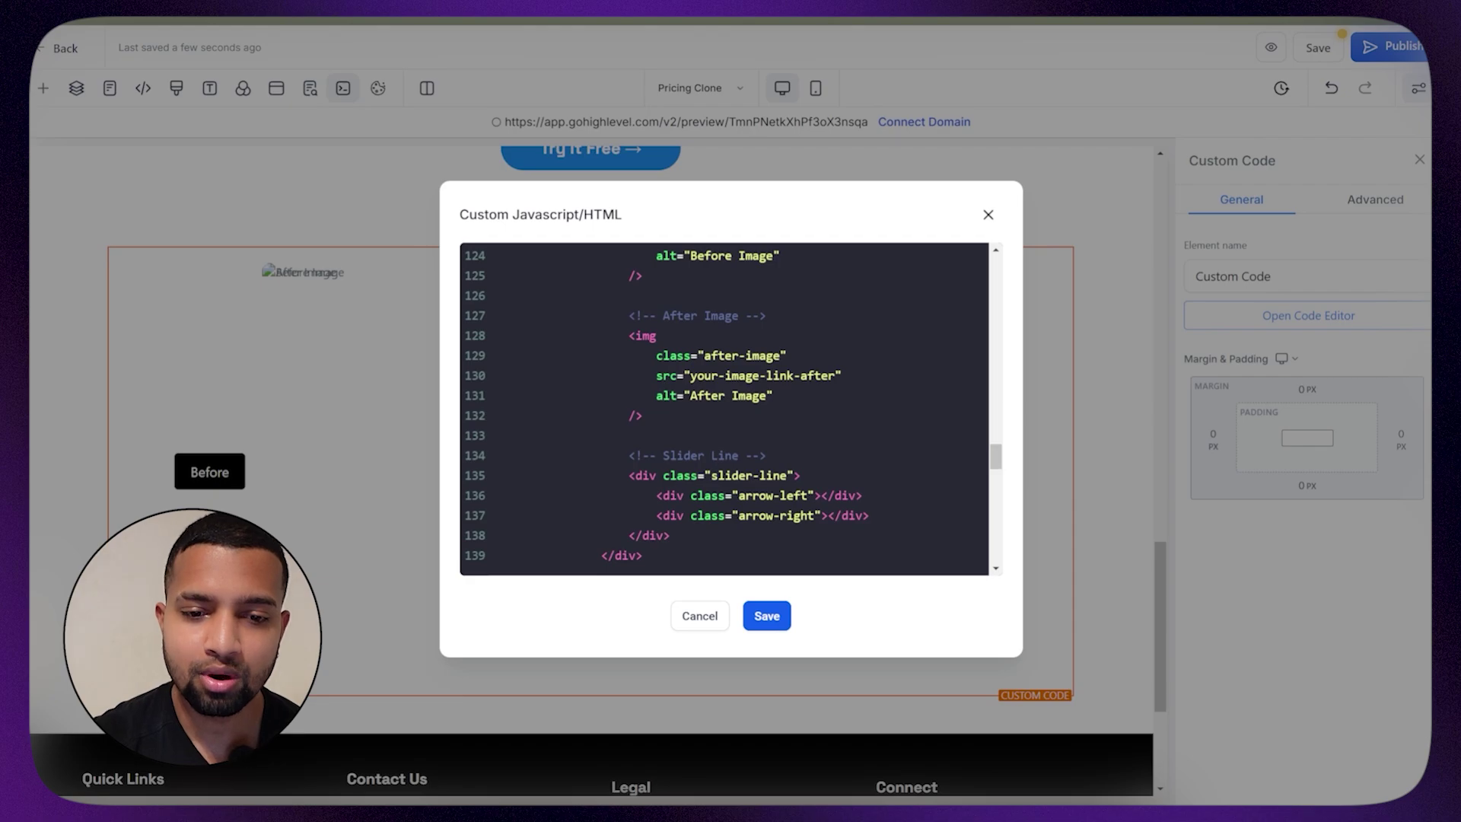
click(988, 214)
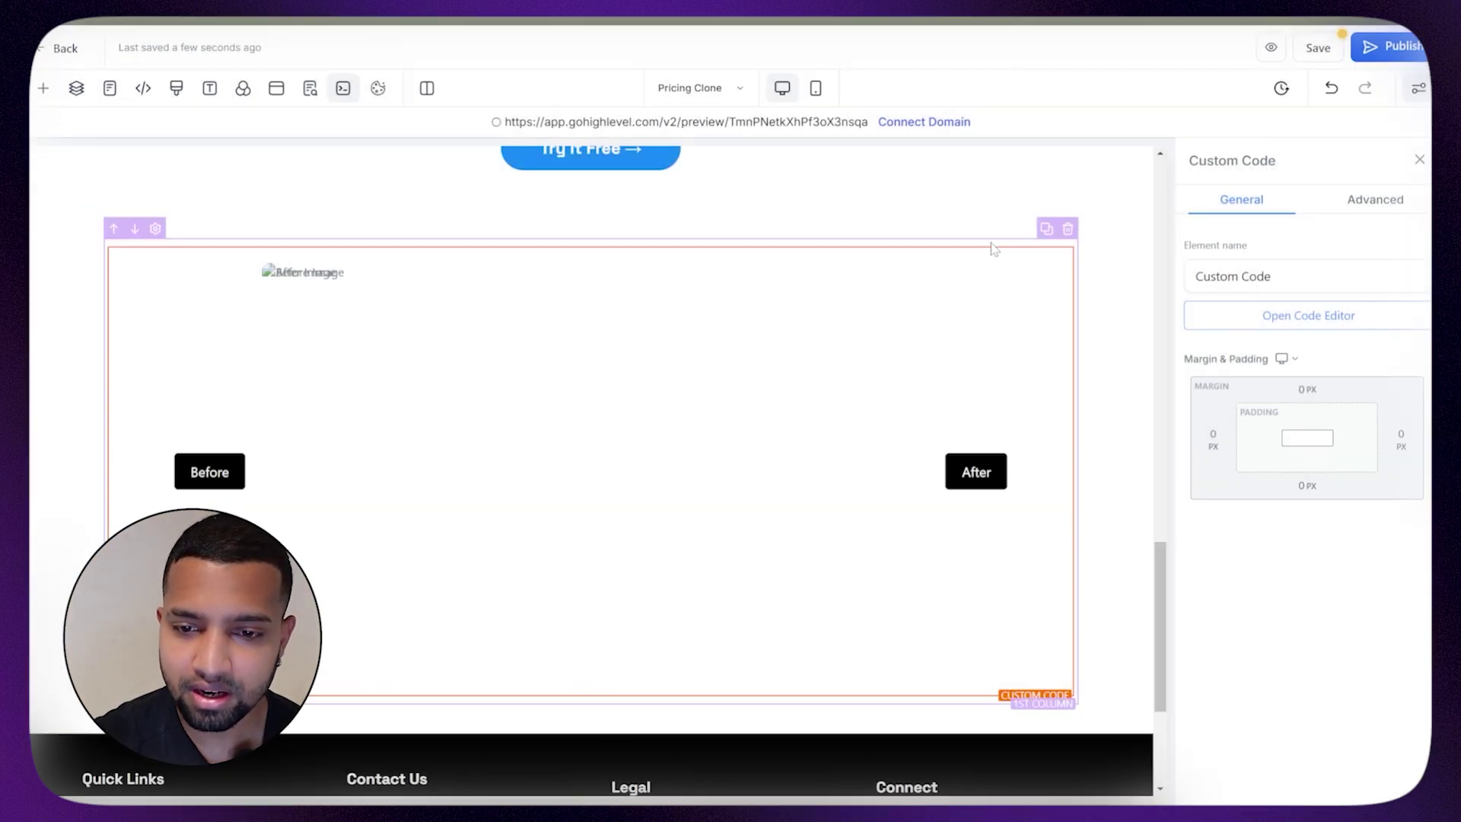
Copy the link of the "Empower Your Service Based Business" image from Media Storage through the section's background media setting.
click(1135, 364)
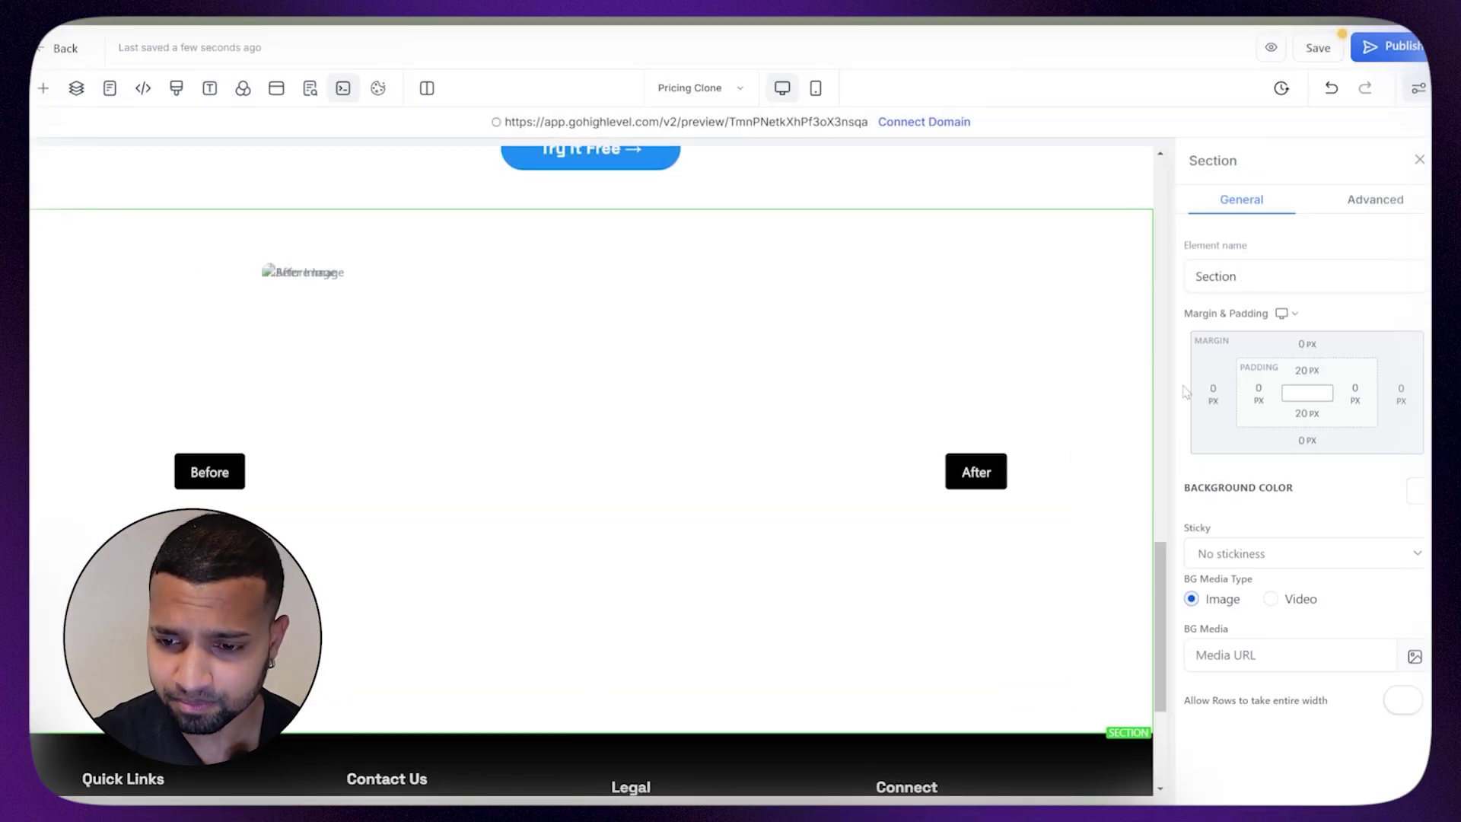
click(1413, 655)
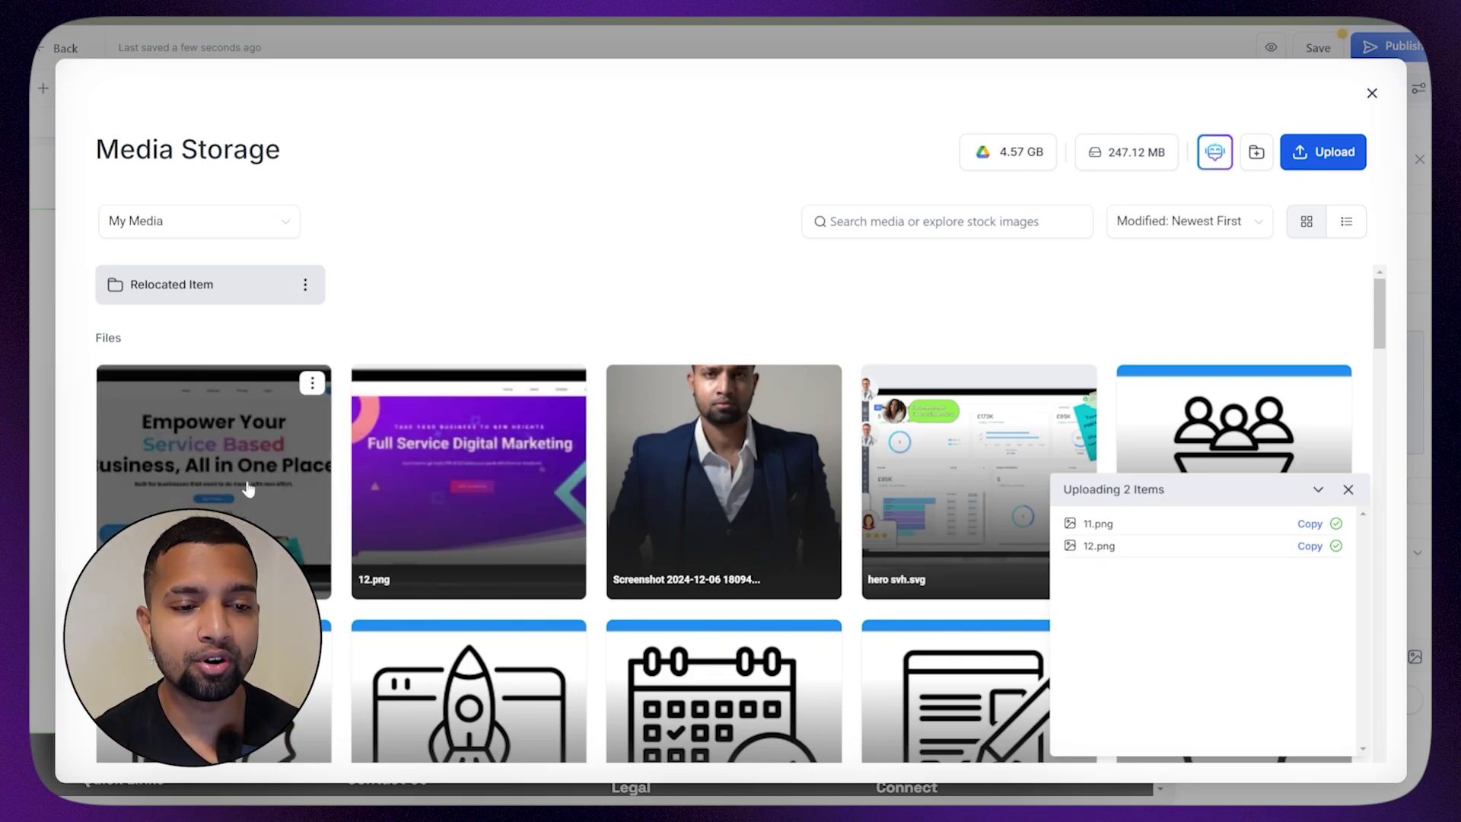
click(312, 383)
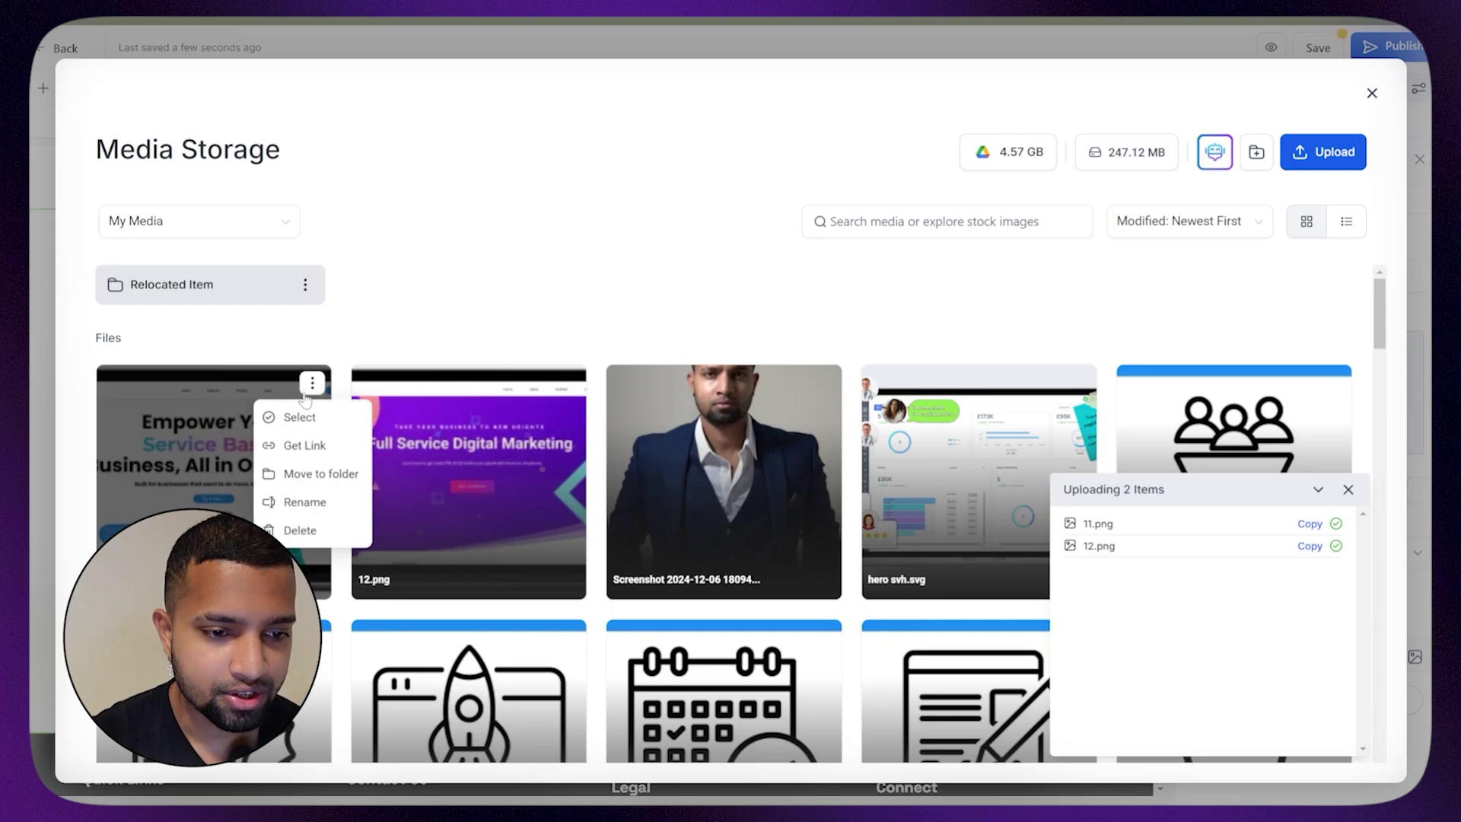
click(303, 445)
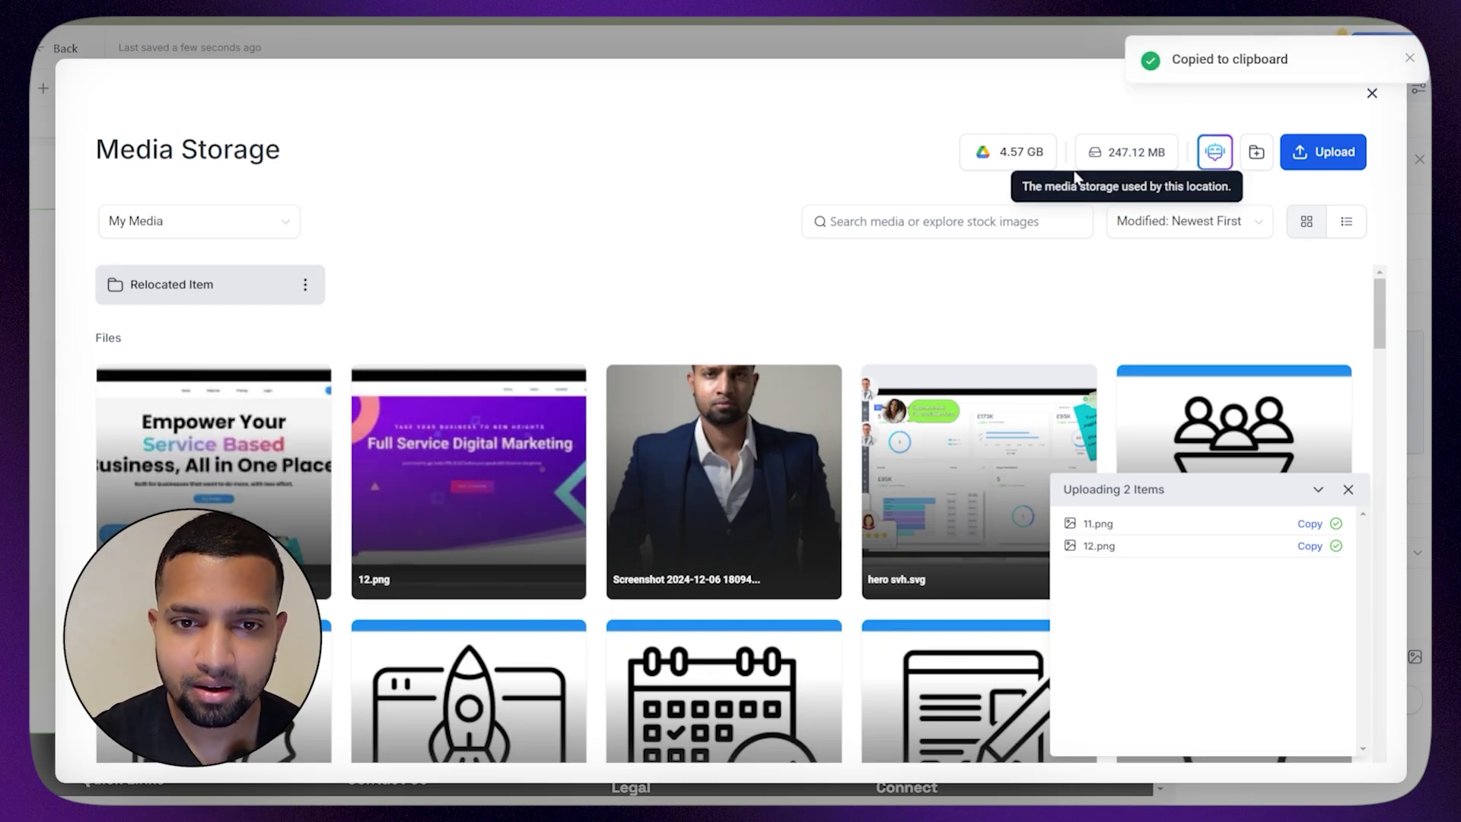
click(1409, 58)
click(1371, 93)
Replace the your-image-link-after placeholder in the custom code with the copied image link and save the code.
click(759, 498)
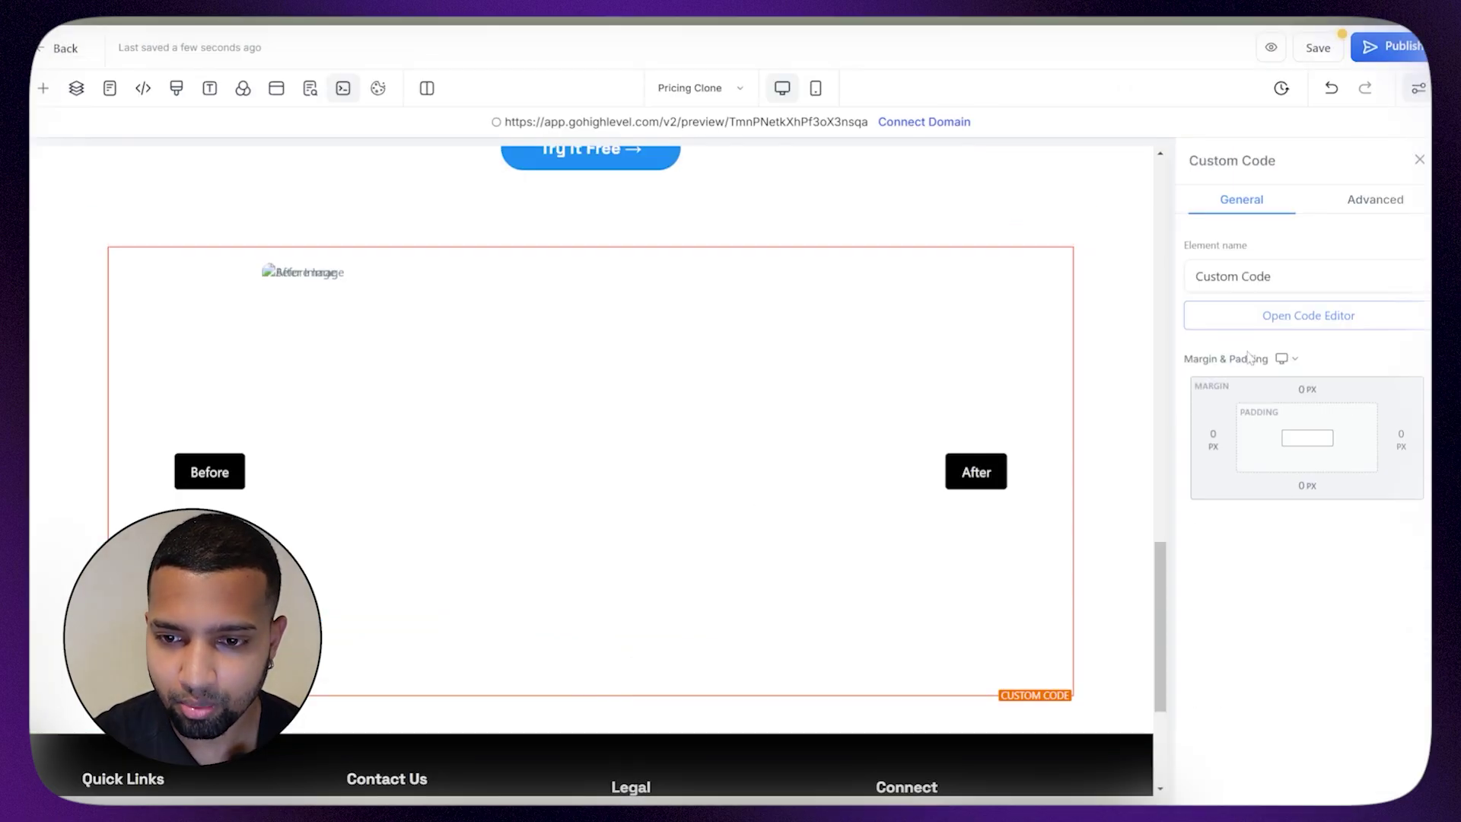
click(1248, 317)
scroll(722, 409, down, 15)
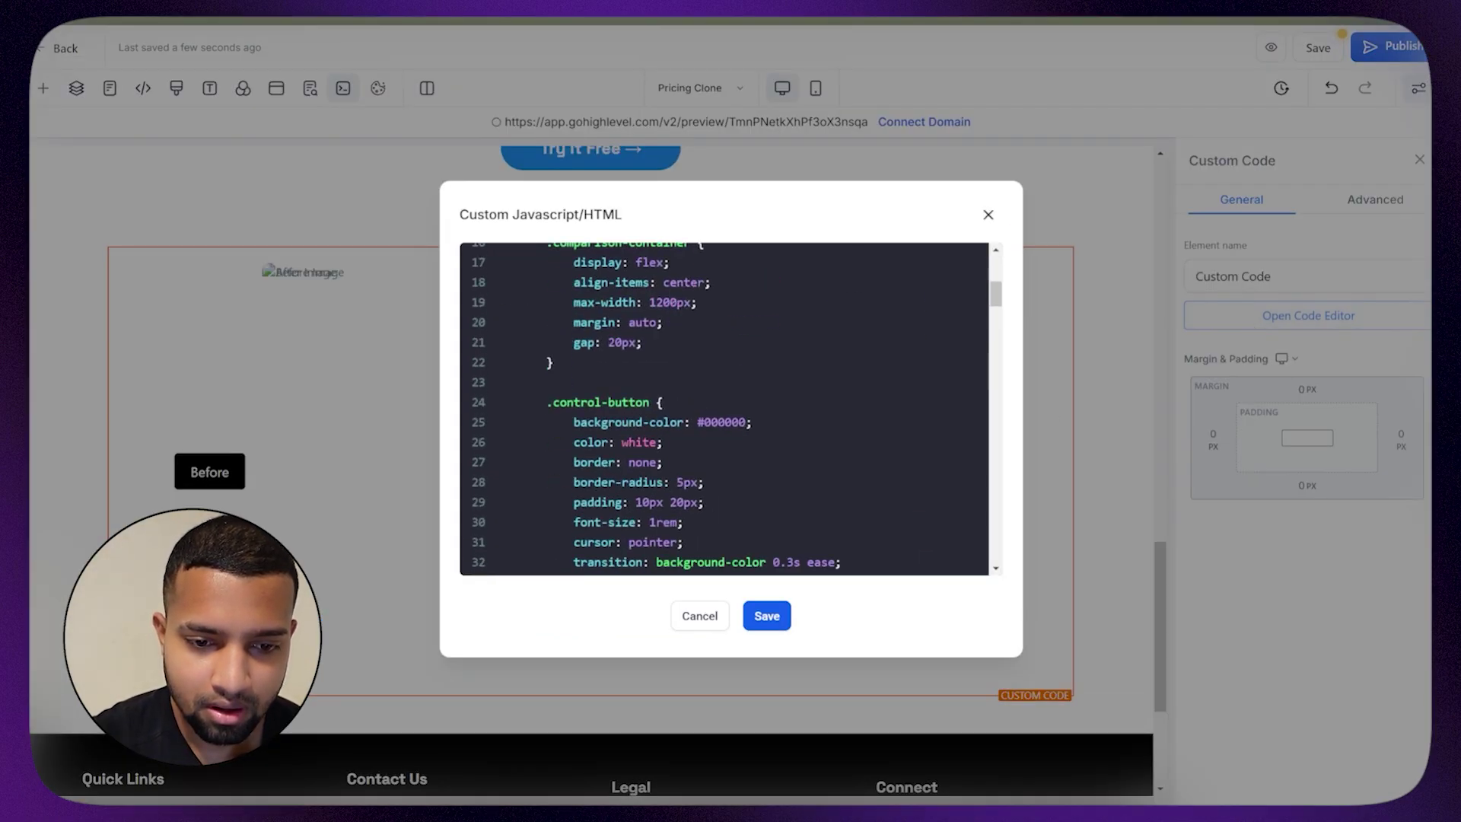
scroll(723, 409, down, 12)
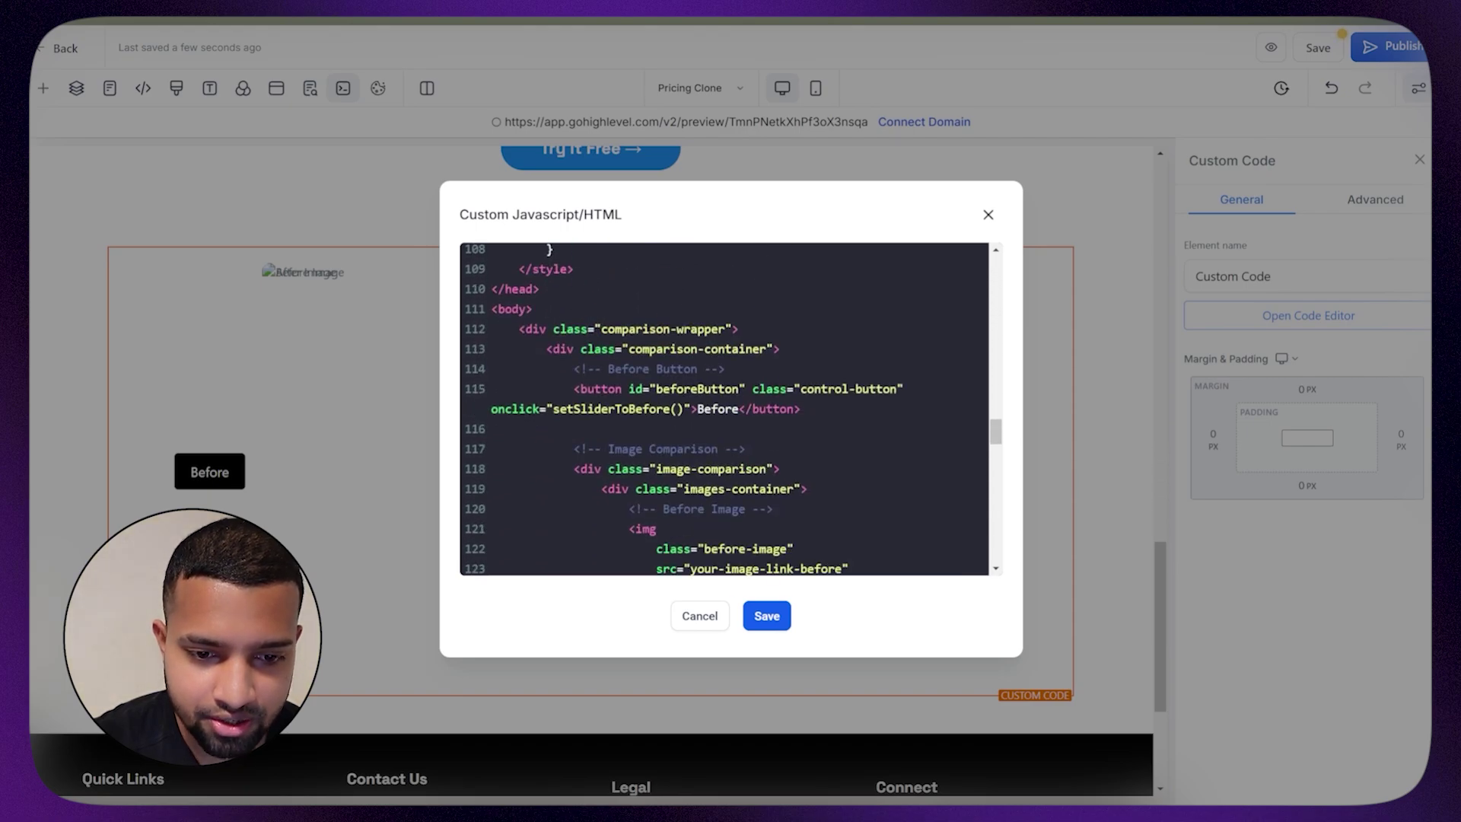
scroll(723, 409, down, 3)
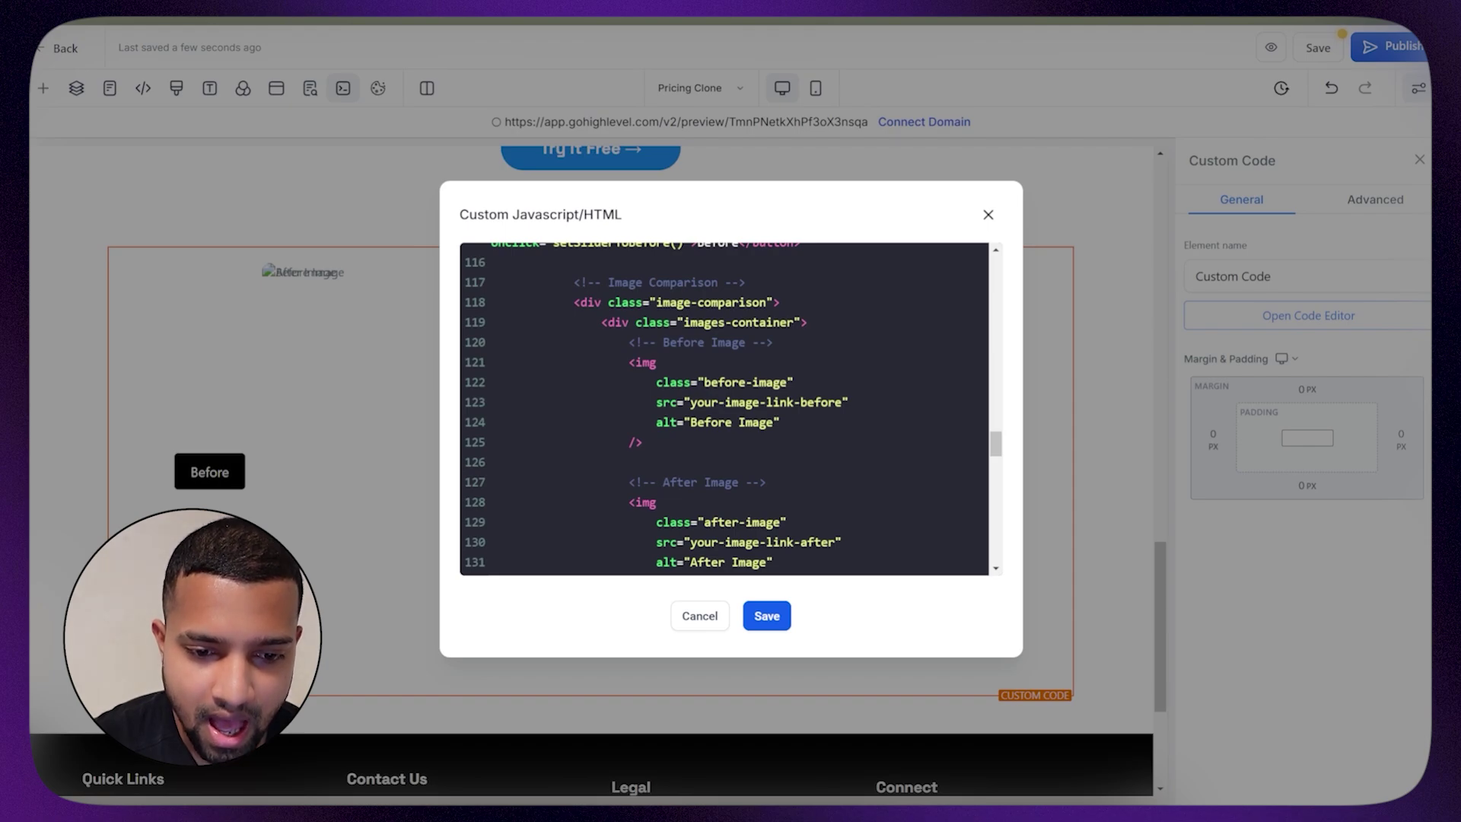
drag(687, 542, 828, 542)
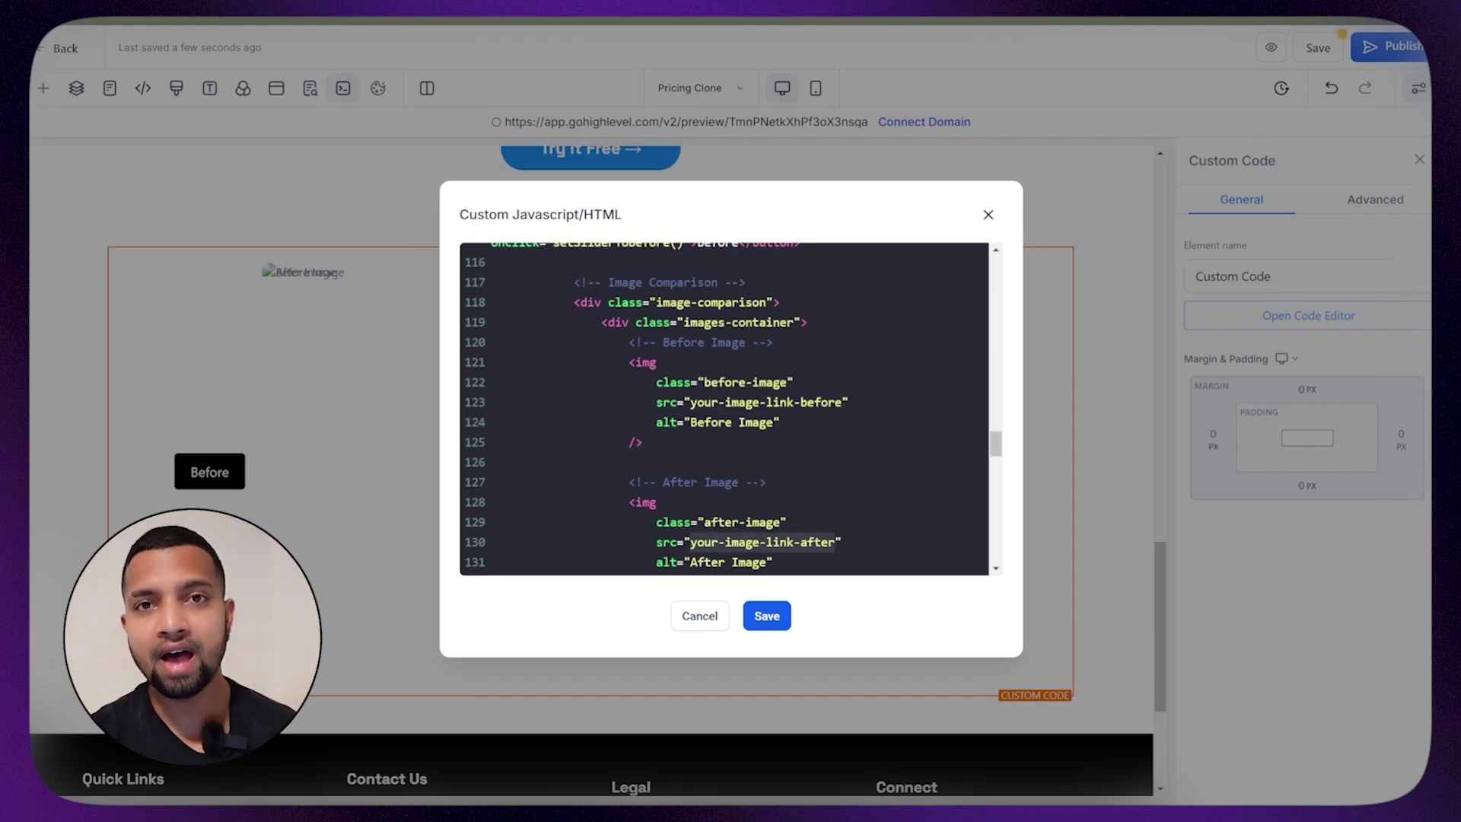
key(ctrl+v)
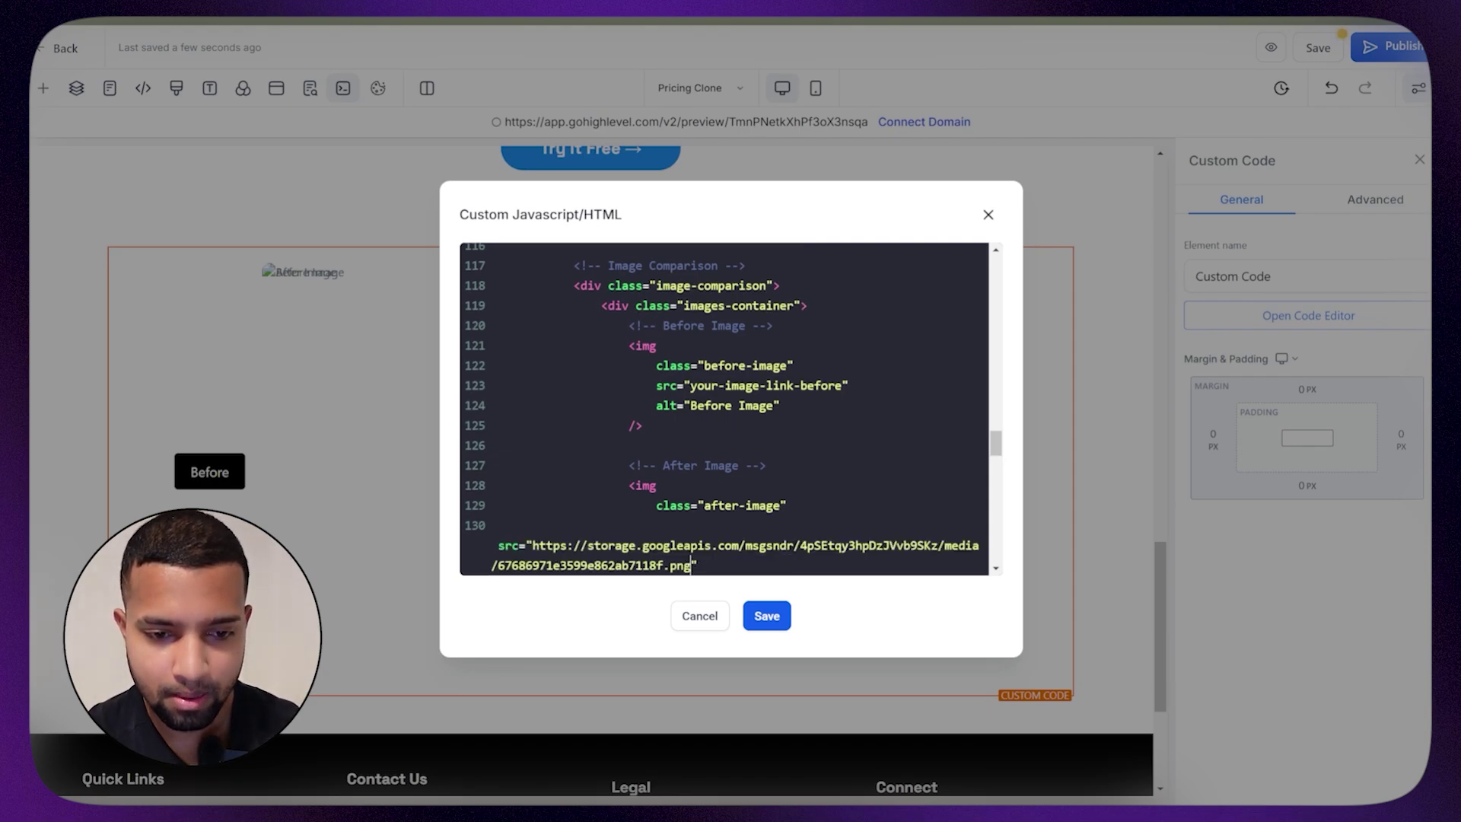
click(767, 616)
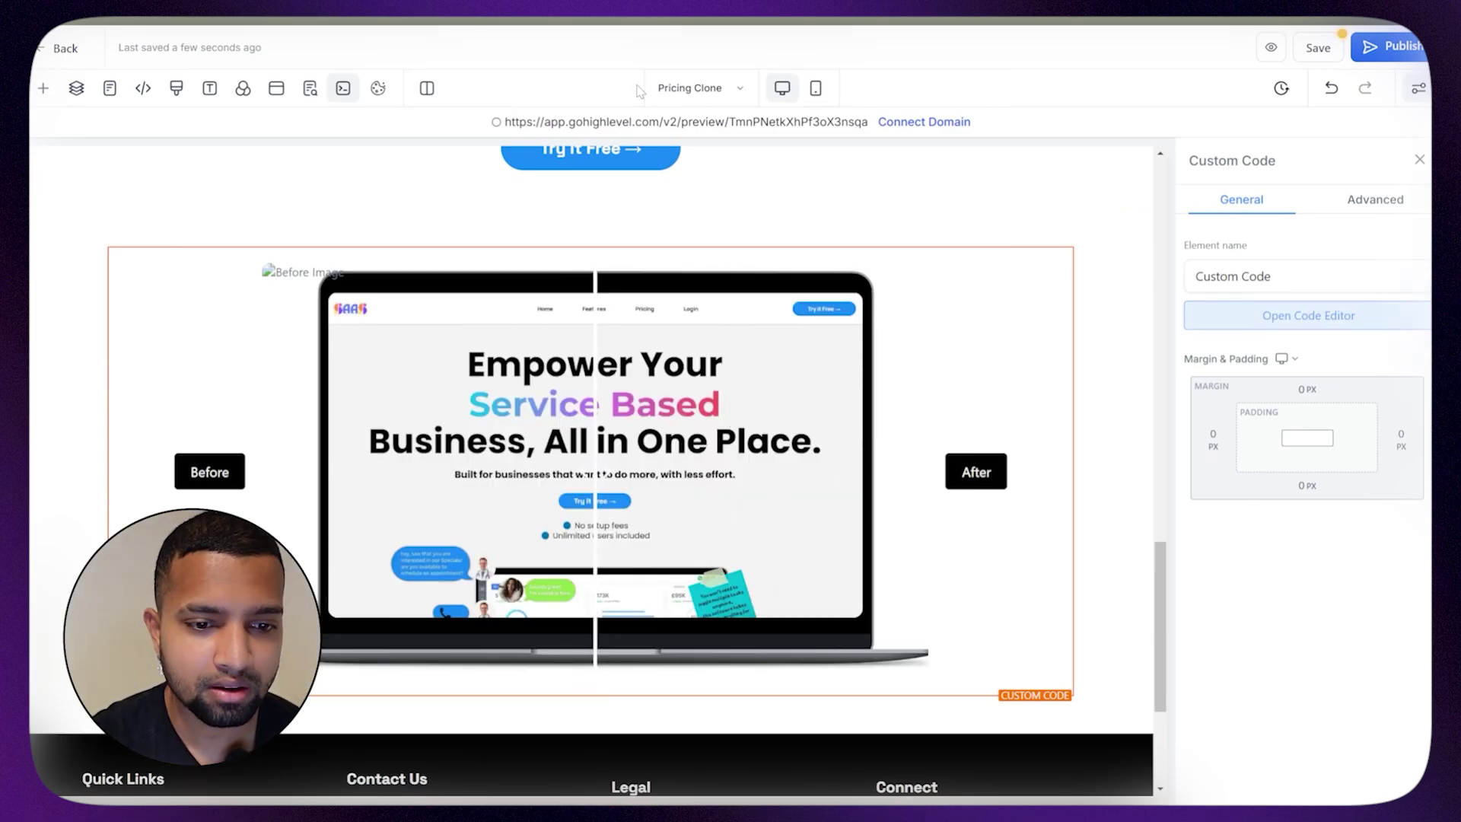
Copy the link of 12.png from Media Storage through the section's background media setting and close the storage.
click(1127, 444)
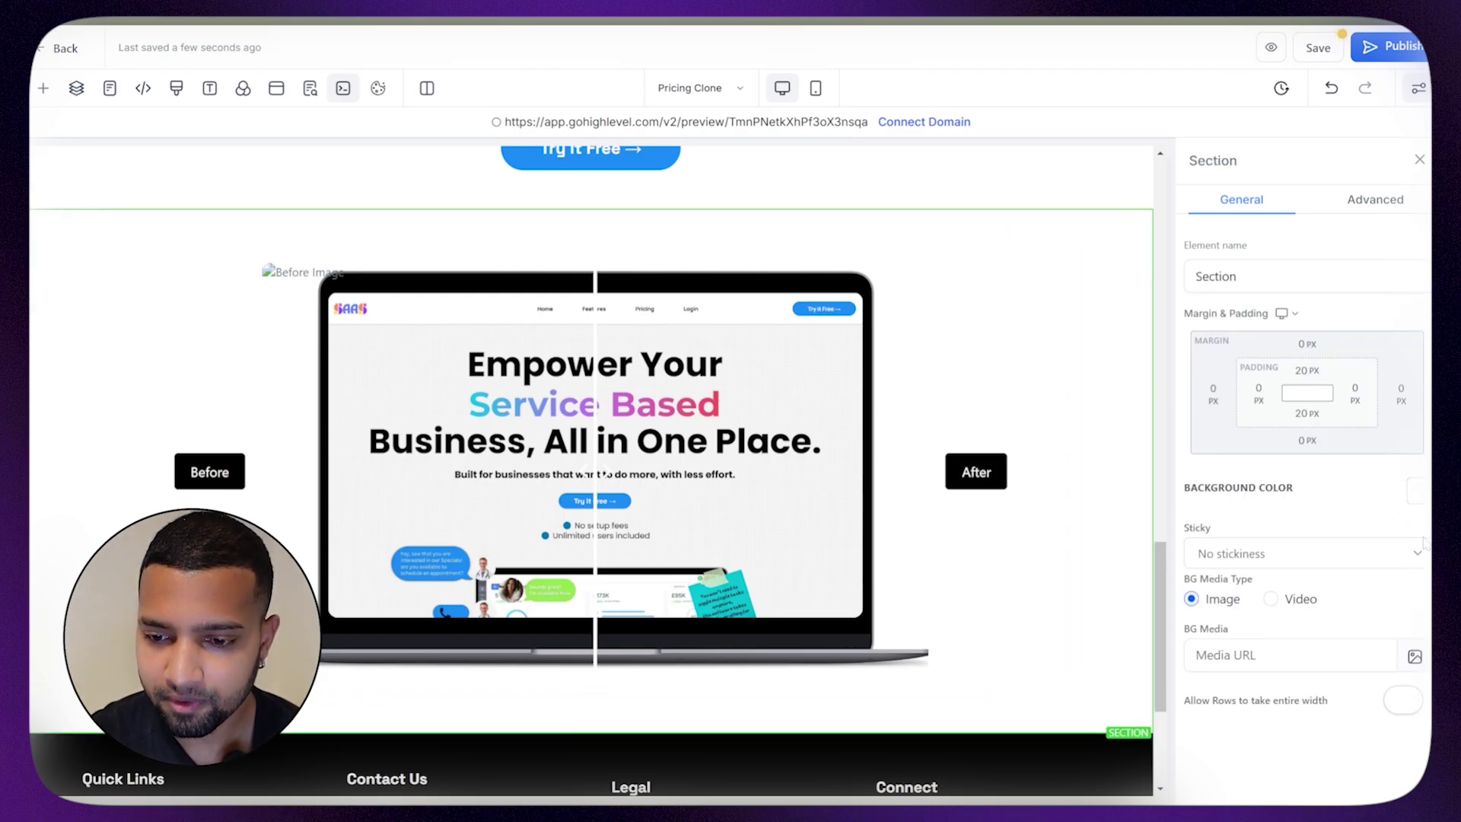
click(1414, 656)
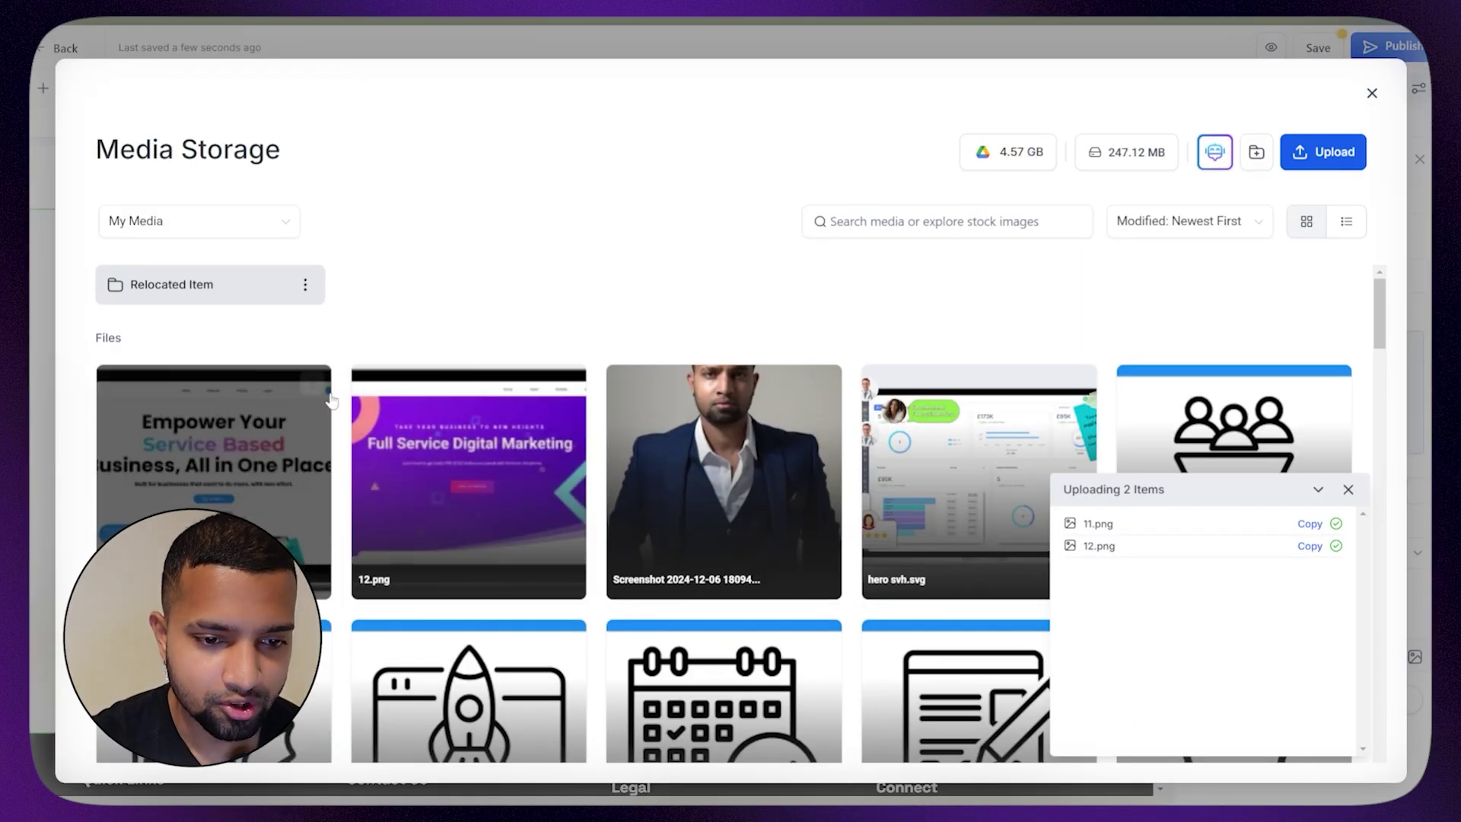
click(567, 383)
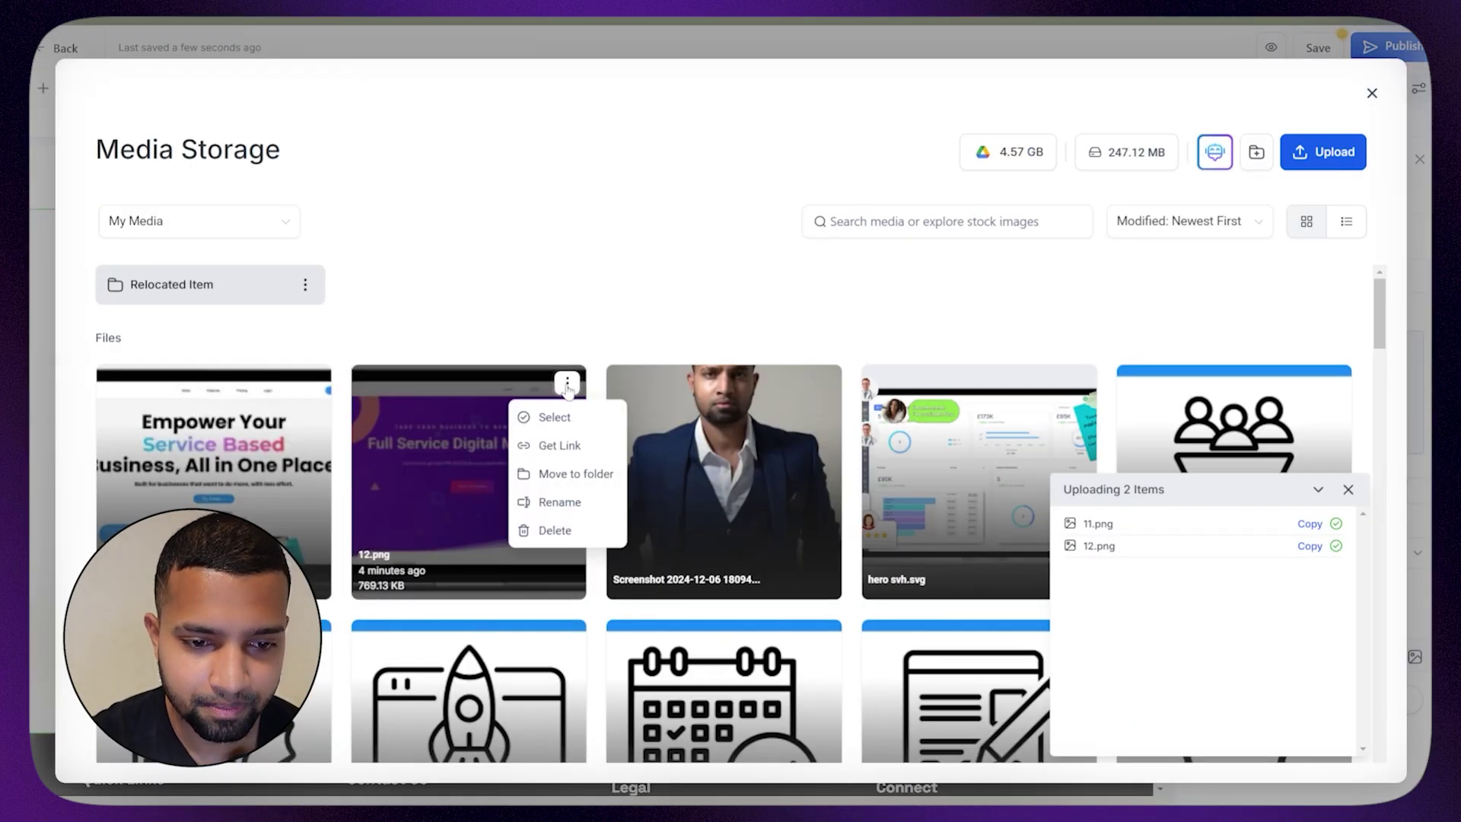
click(562, 449)
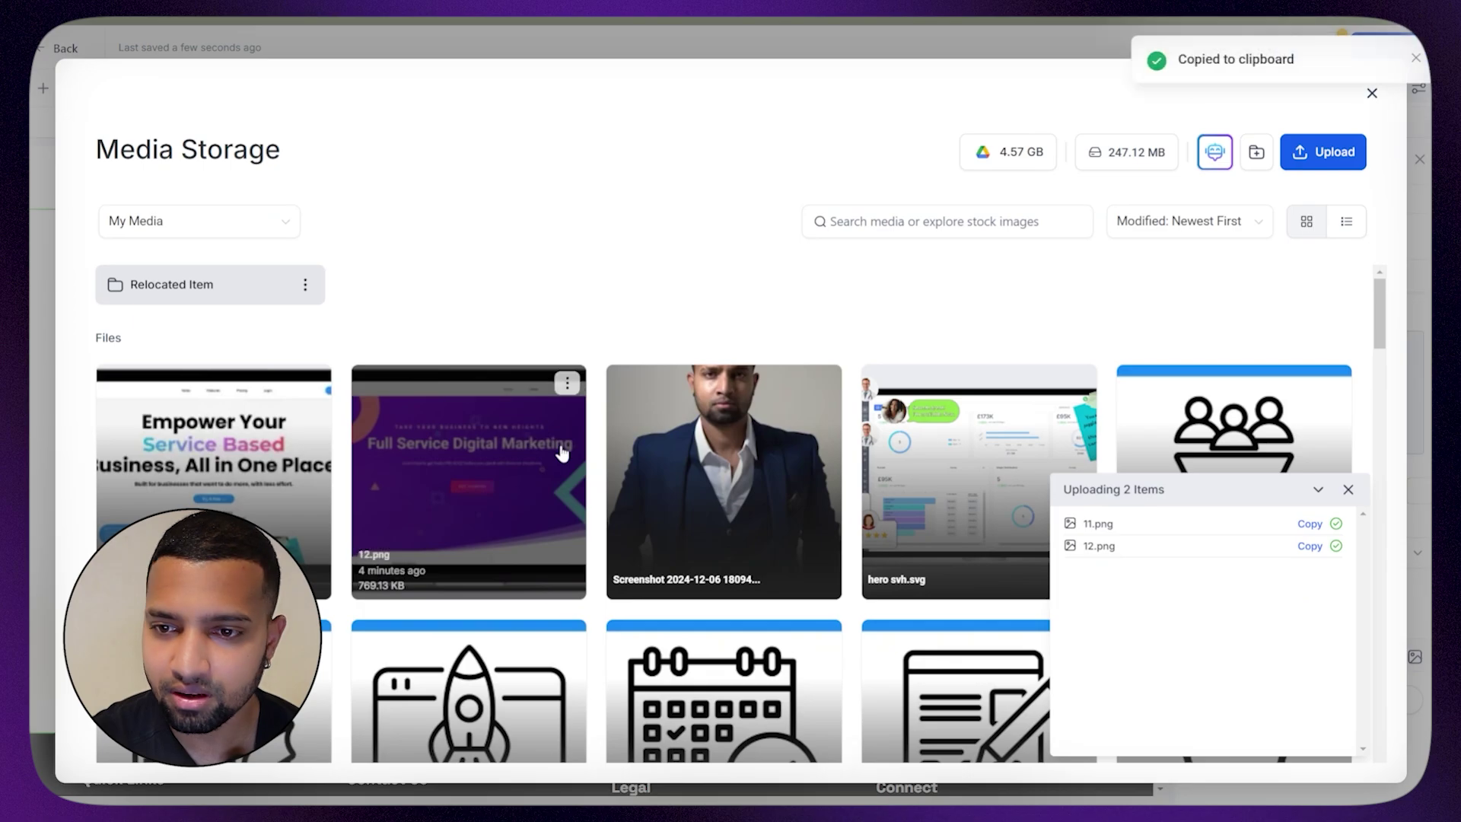
click(1413, 59)
click(1381, 92)
Replace the your-image-link-before placeholder in the custom code with the copied image link, saving the code and the page.
click(946, 348)
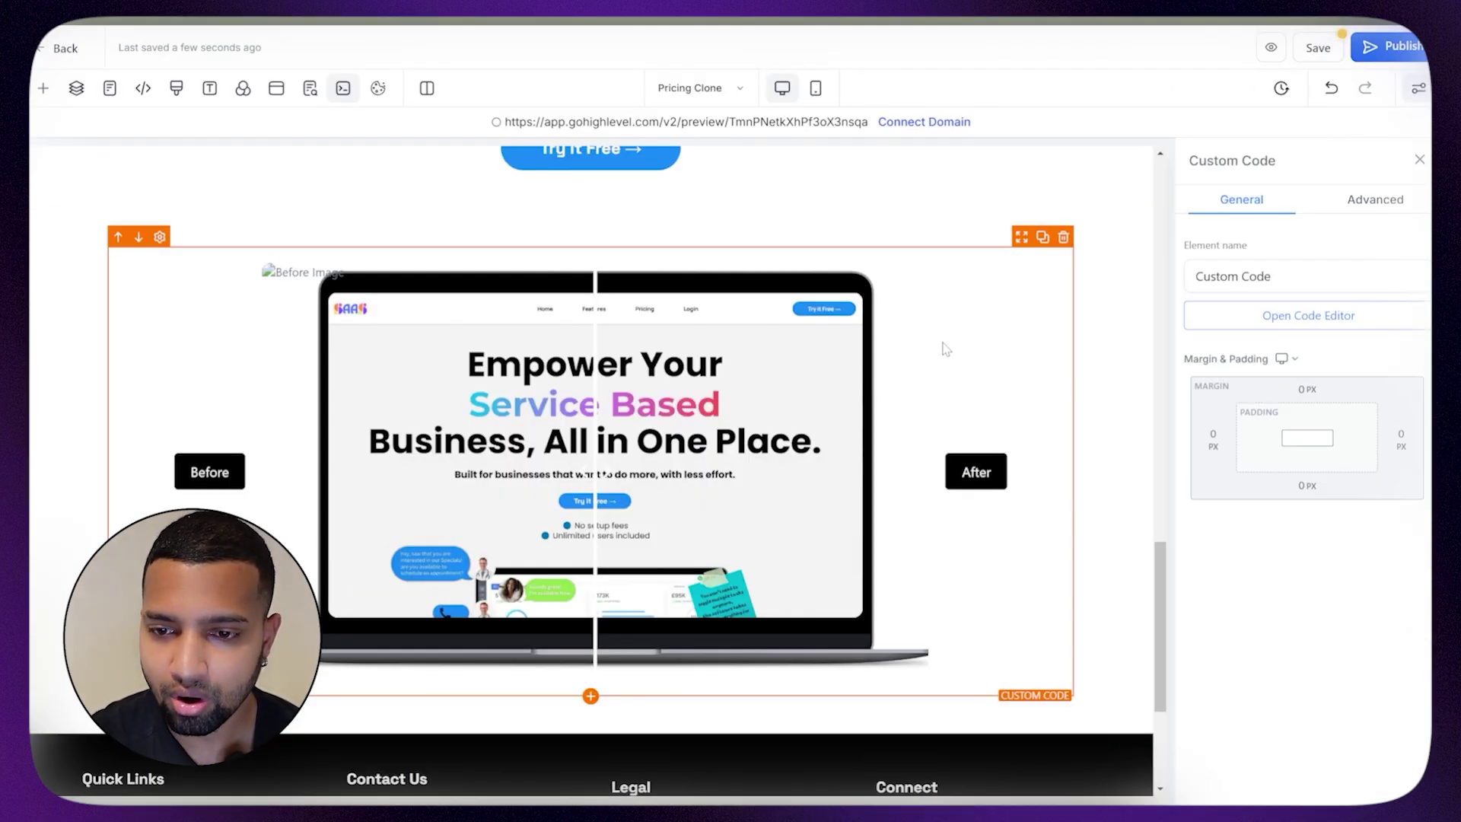
click(1321, 310)
scroll(723, 408, down, 10)
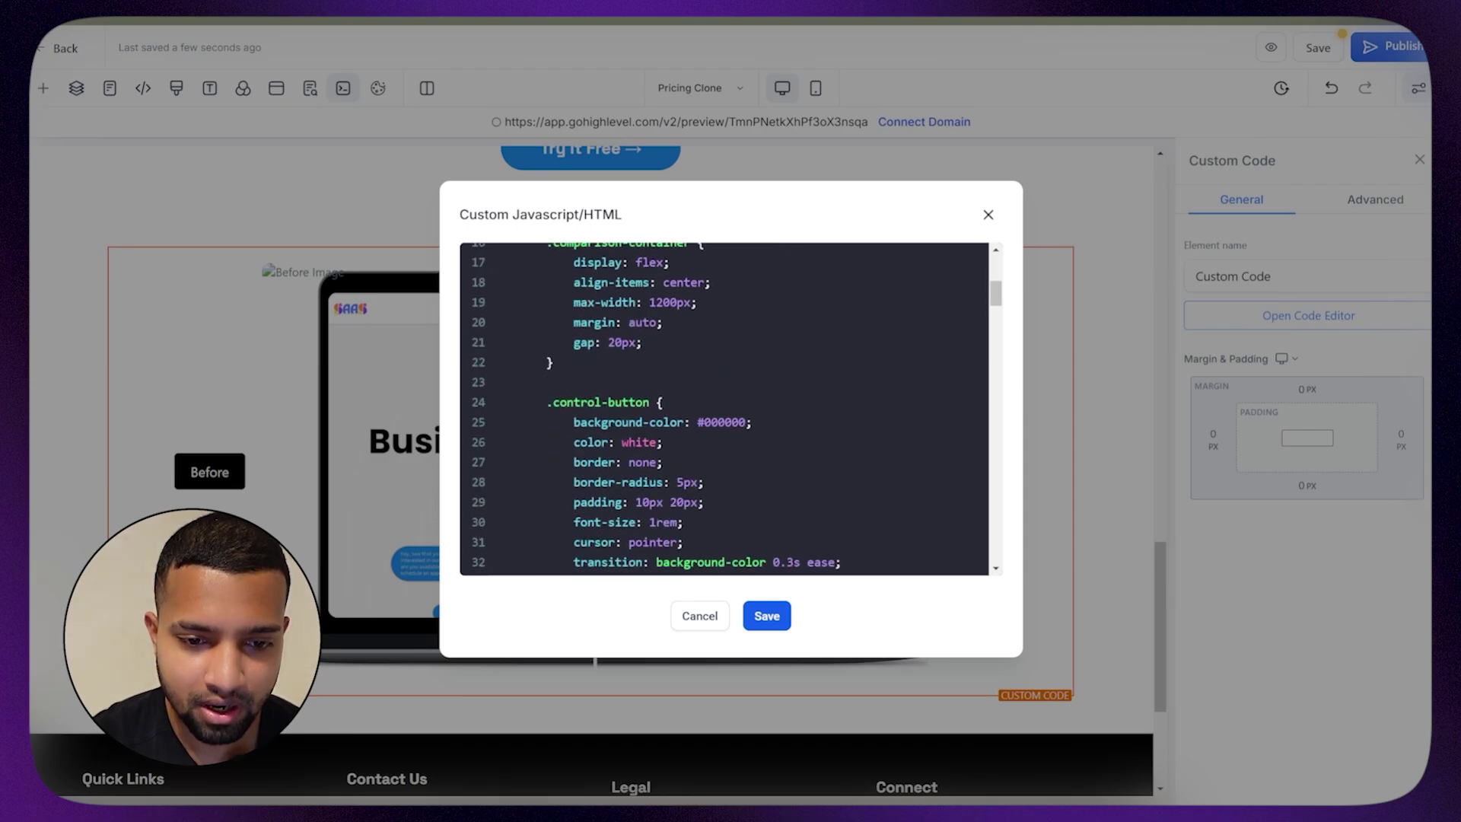
scroll(723, 408, down, 15)
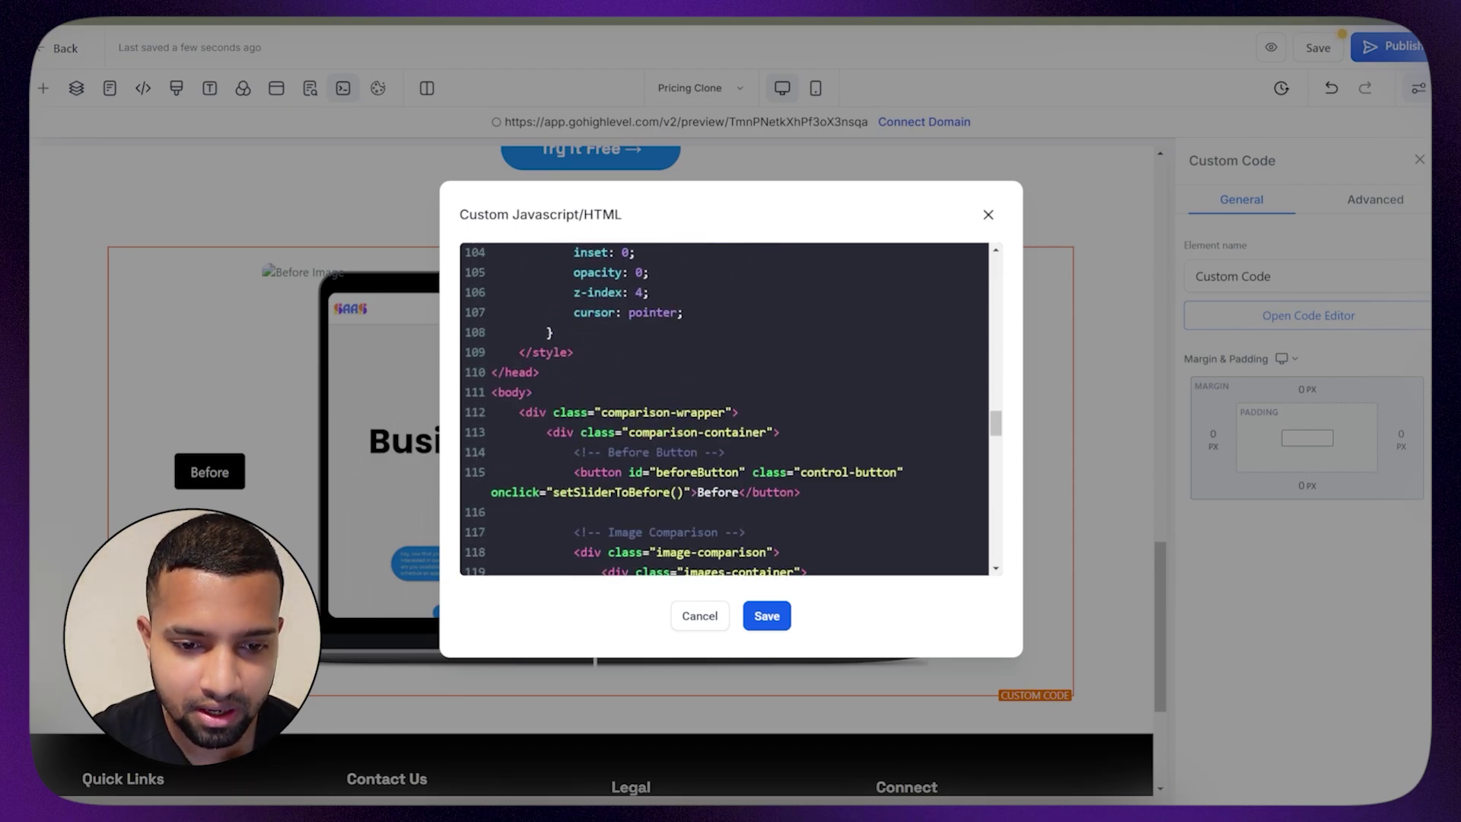
scroll(723, 409, down, 3)
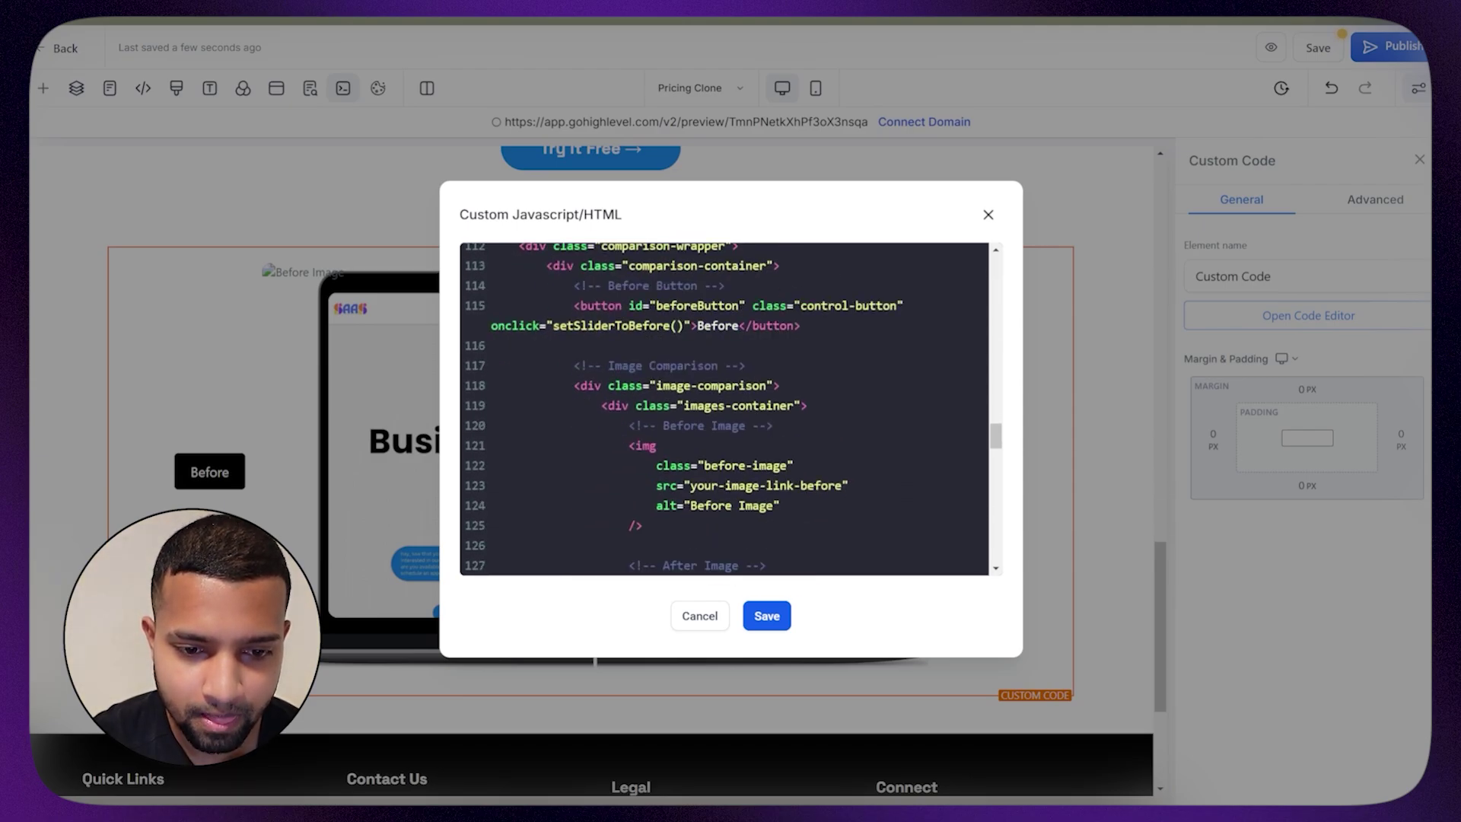
scroll(722, 409, down, 2)
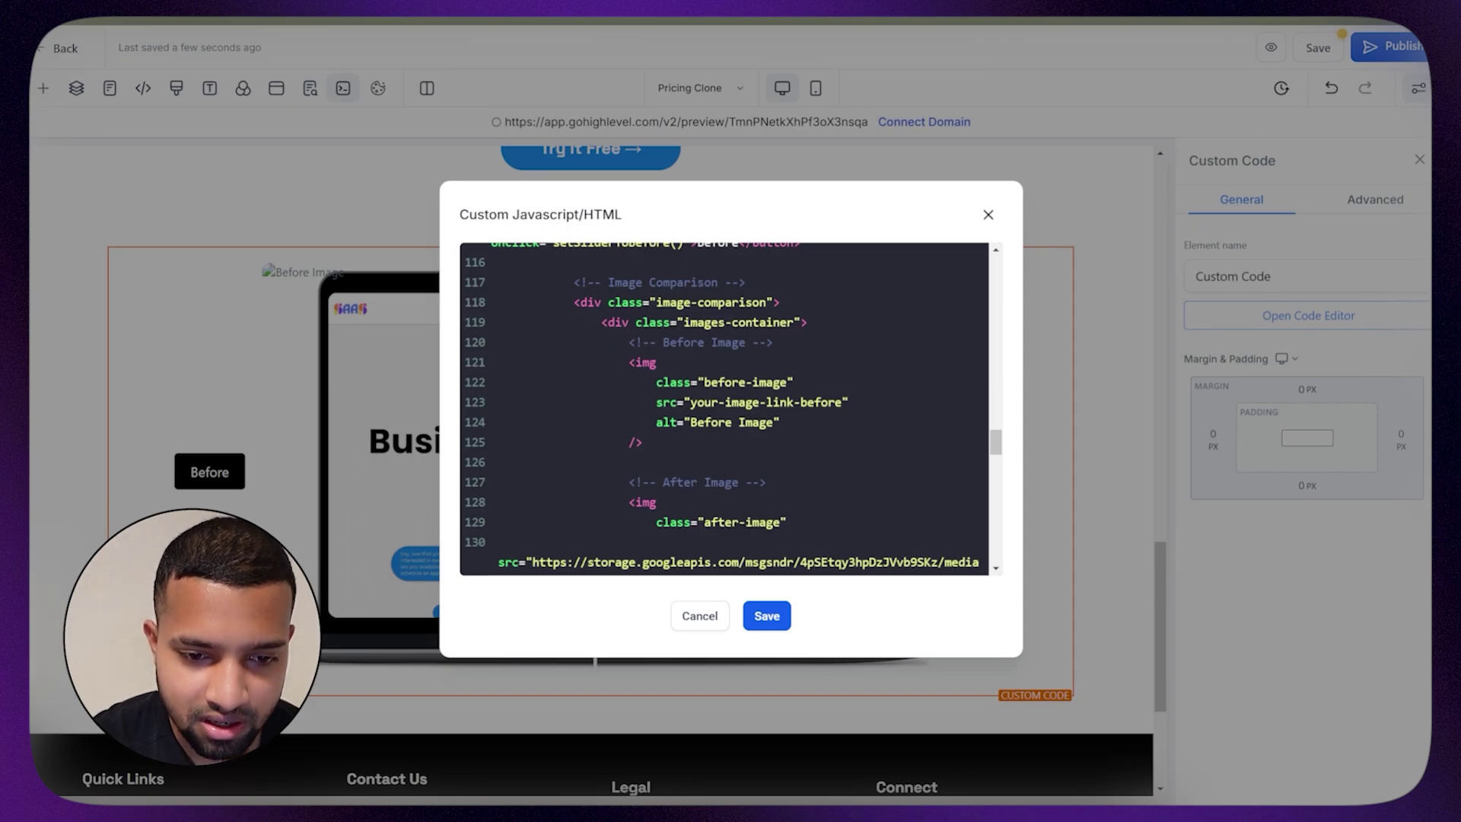
drag(688, 402, 828, 403)
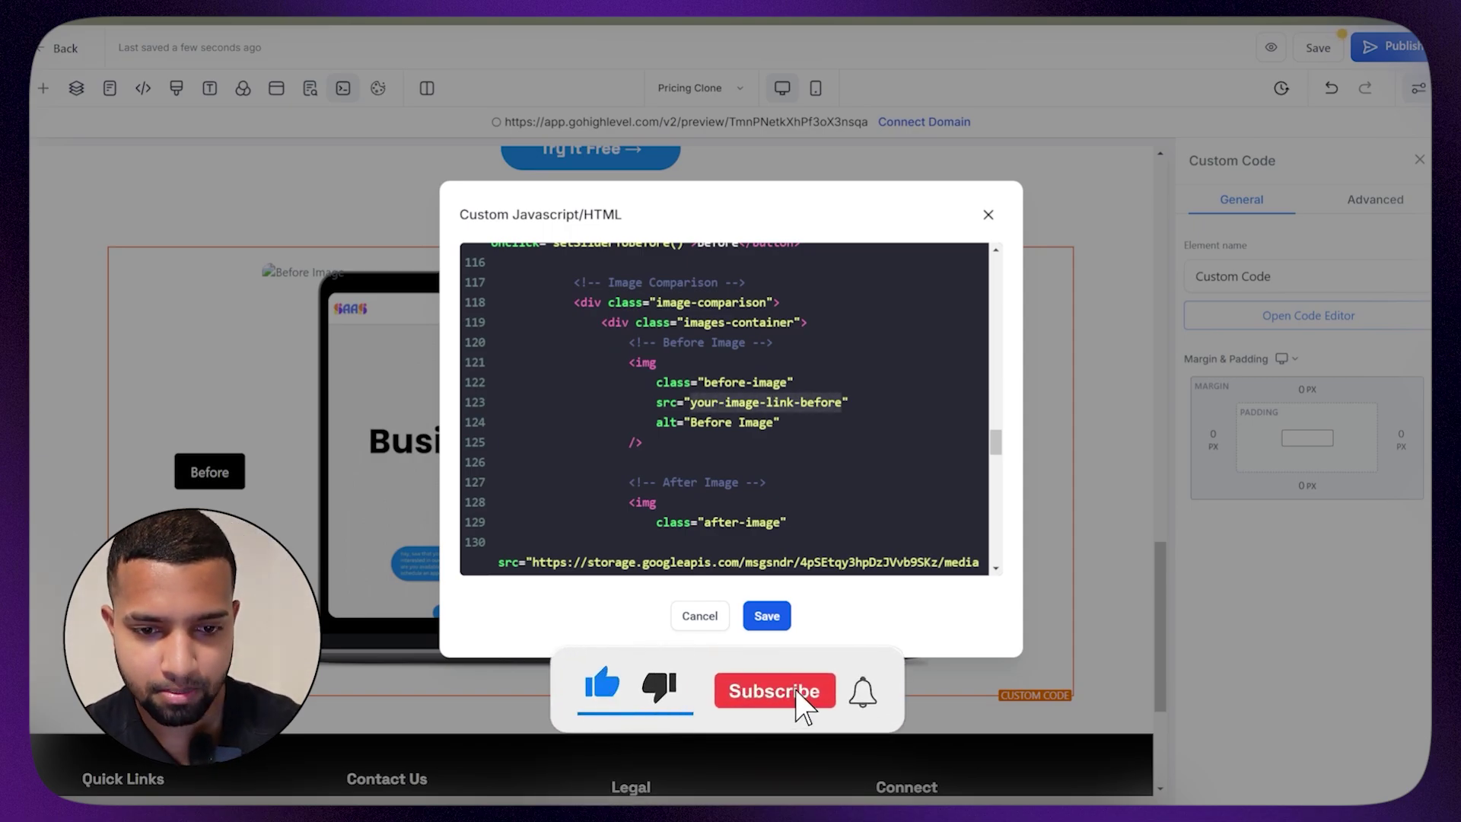
key(ctrl+v)
click(767, 615)
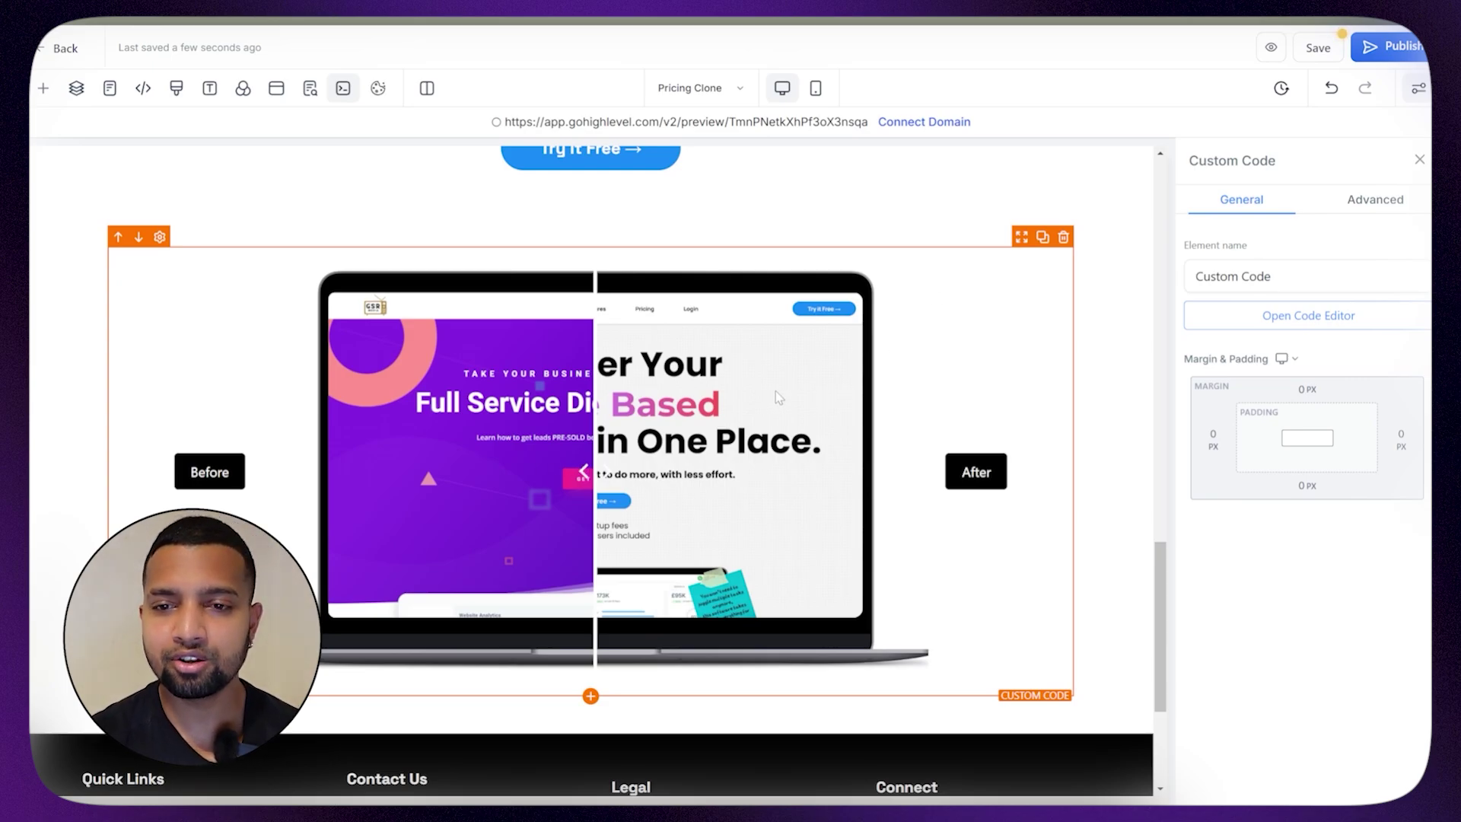
click(1325, 49)
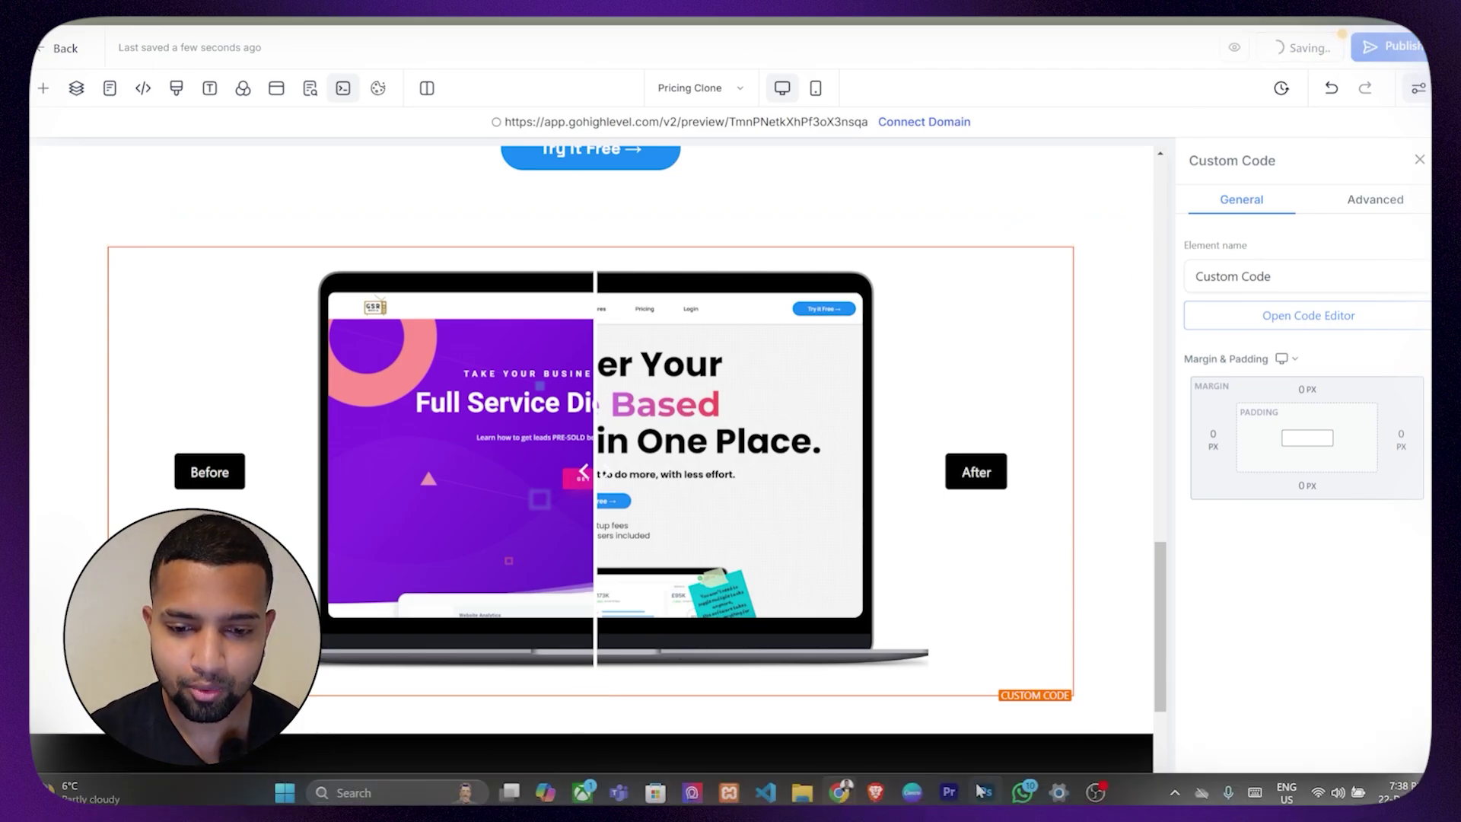
Switch to the Canva design and compare the laptop mockups on pages 11 and 12, including their matching size and placement.
click(913, 792)
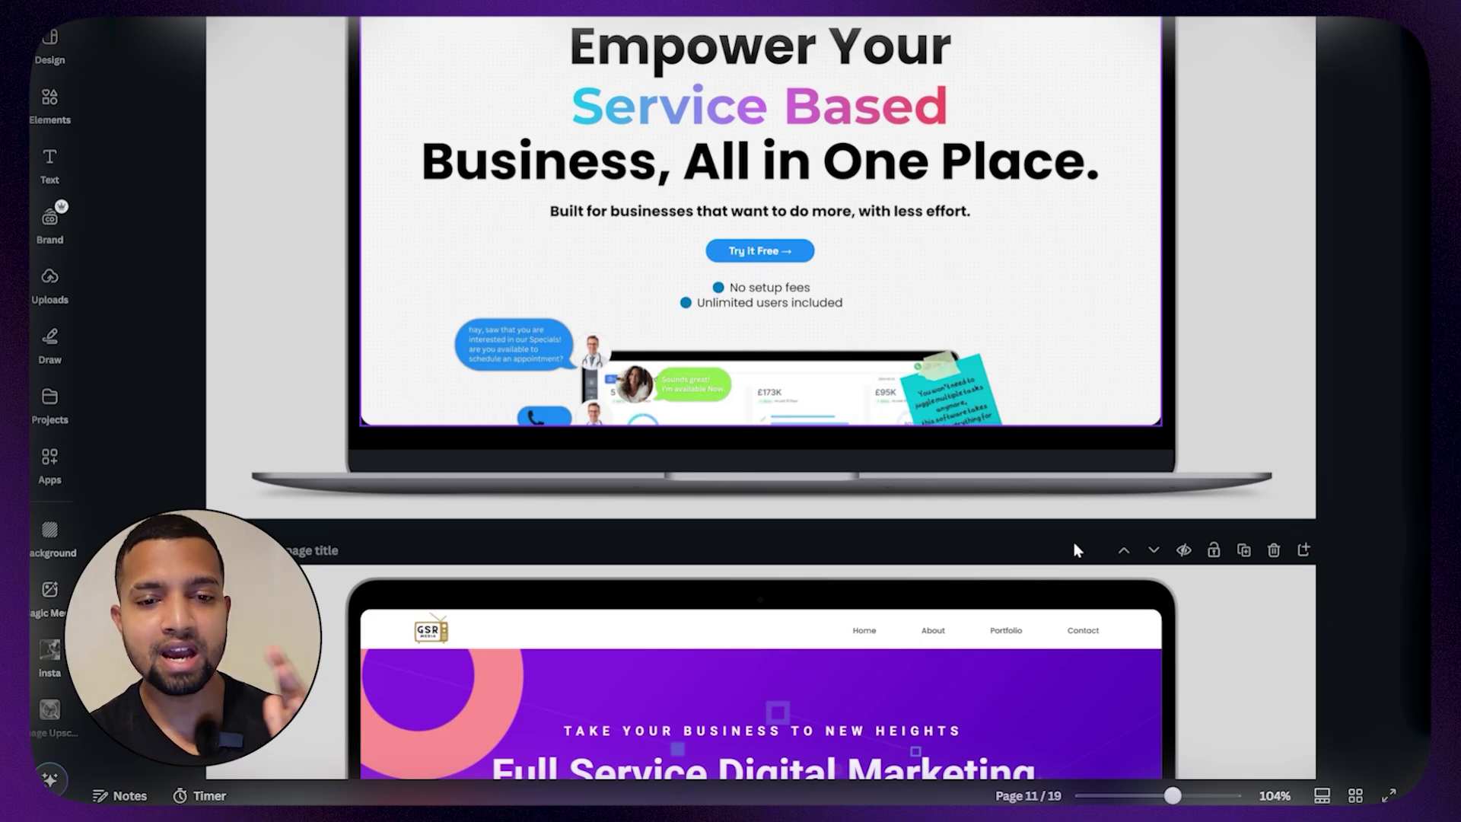
scroll(587, 387, down, 6)
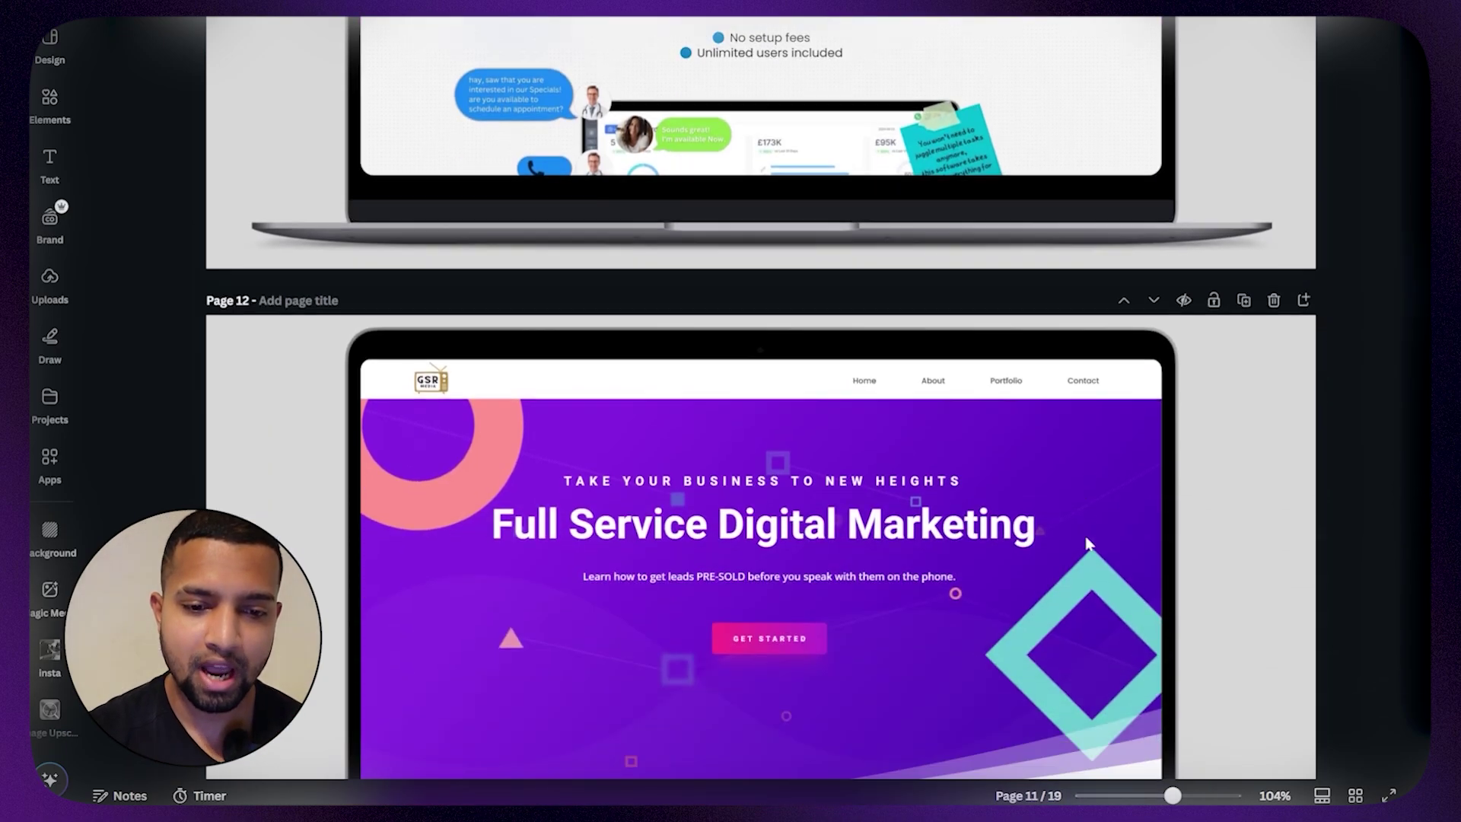
scroll(588, 386, up, 6)
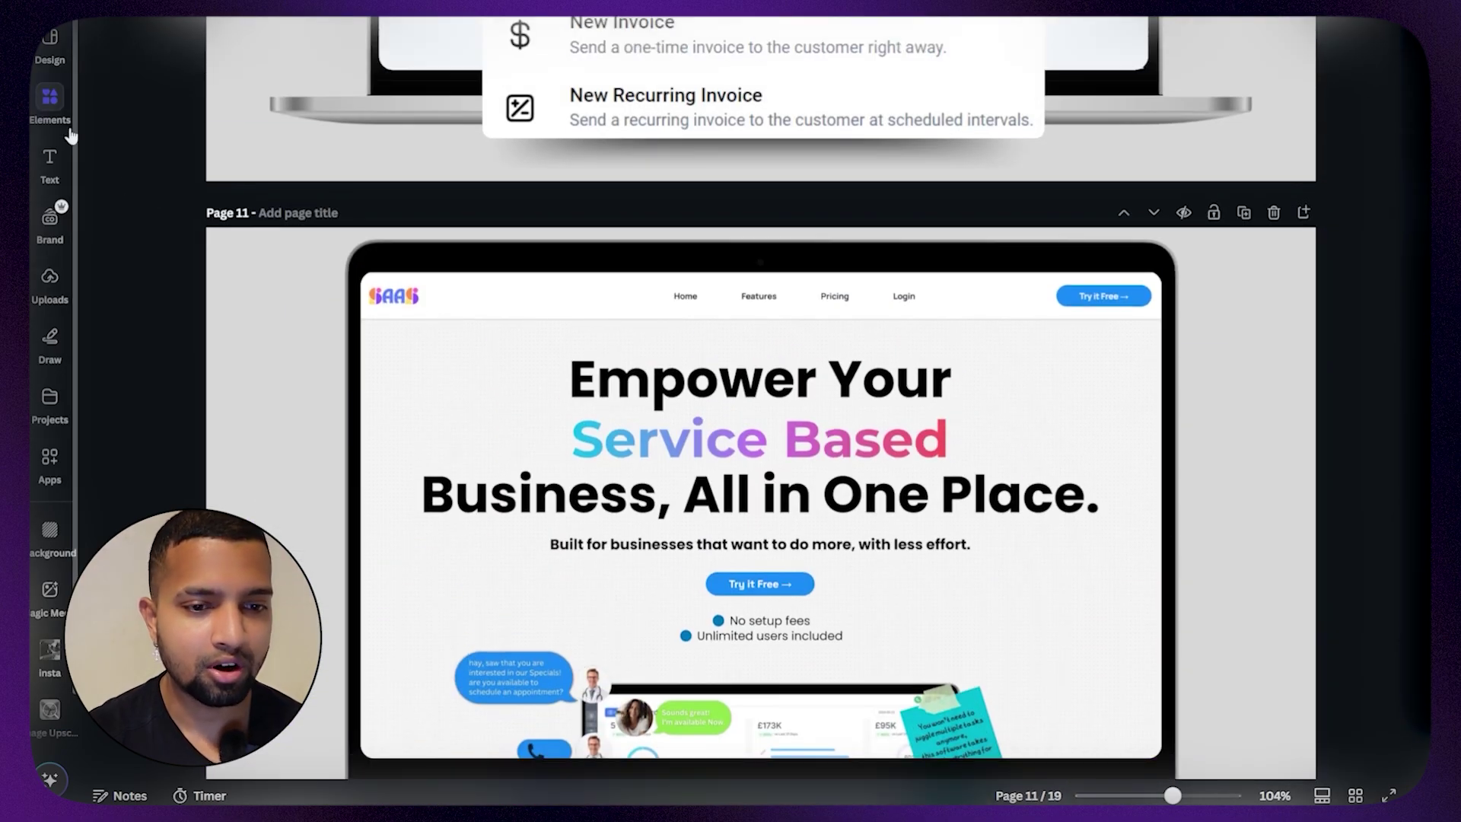
click(50, 96)
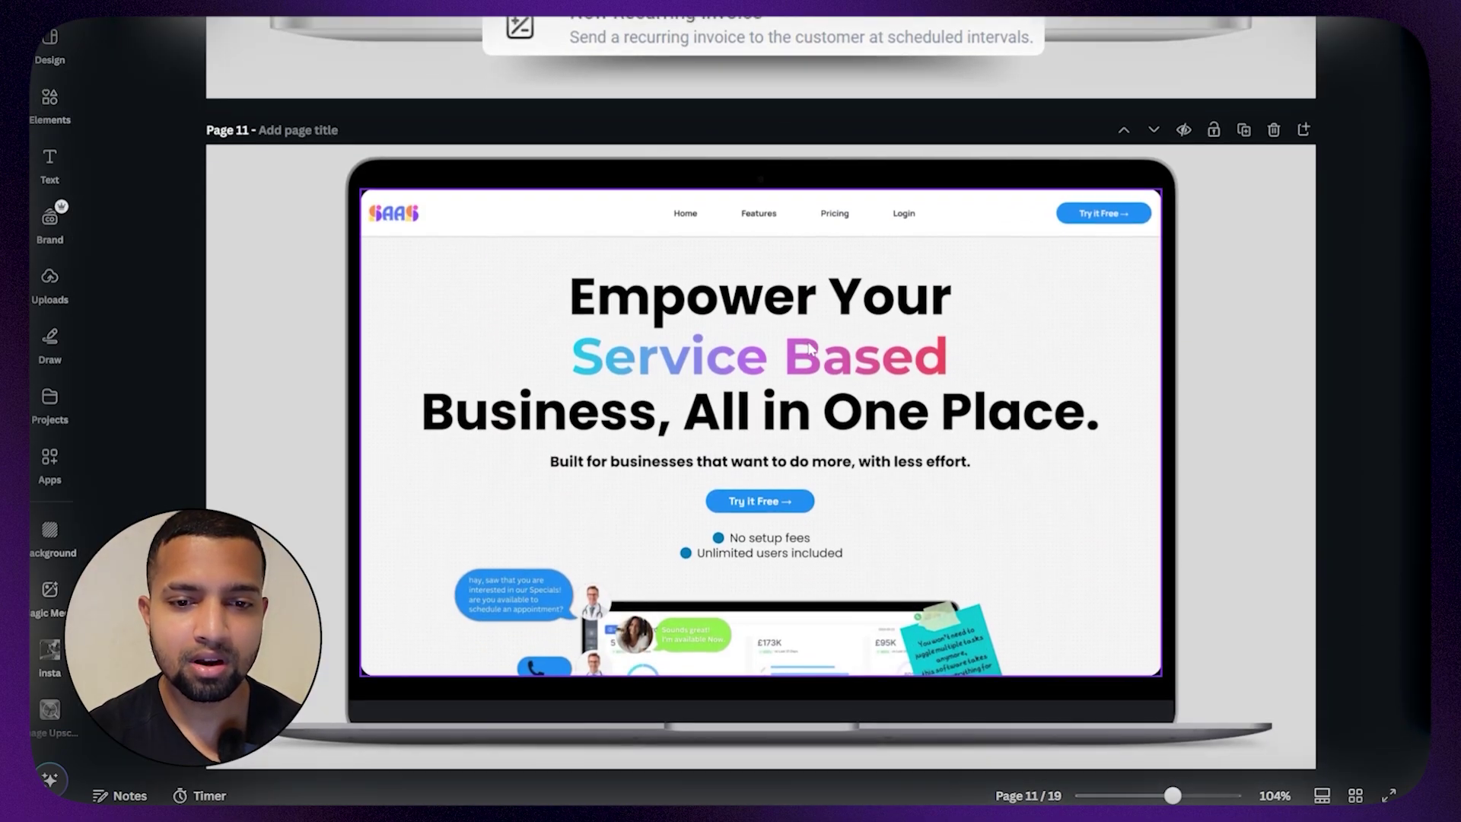
scroll(808, 346, down, 1)
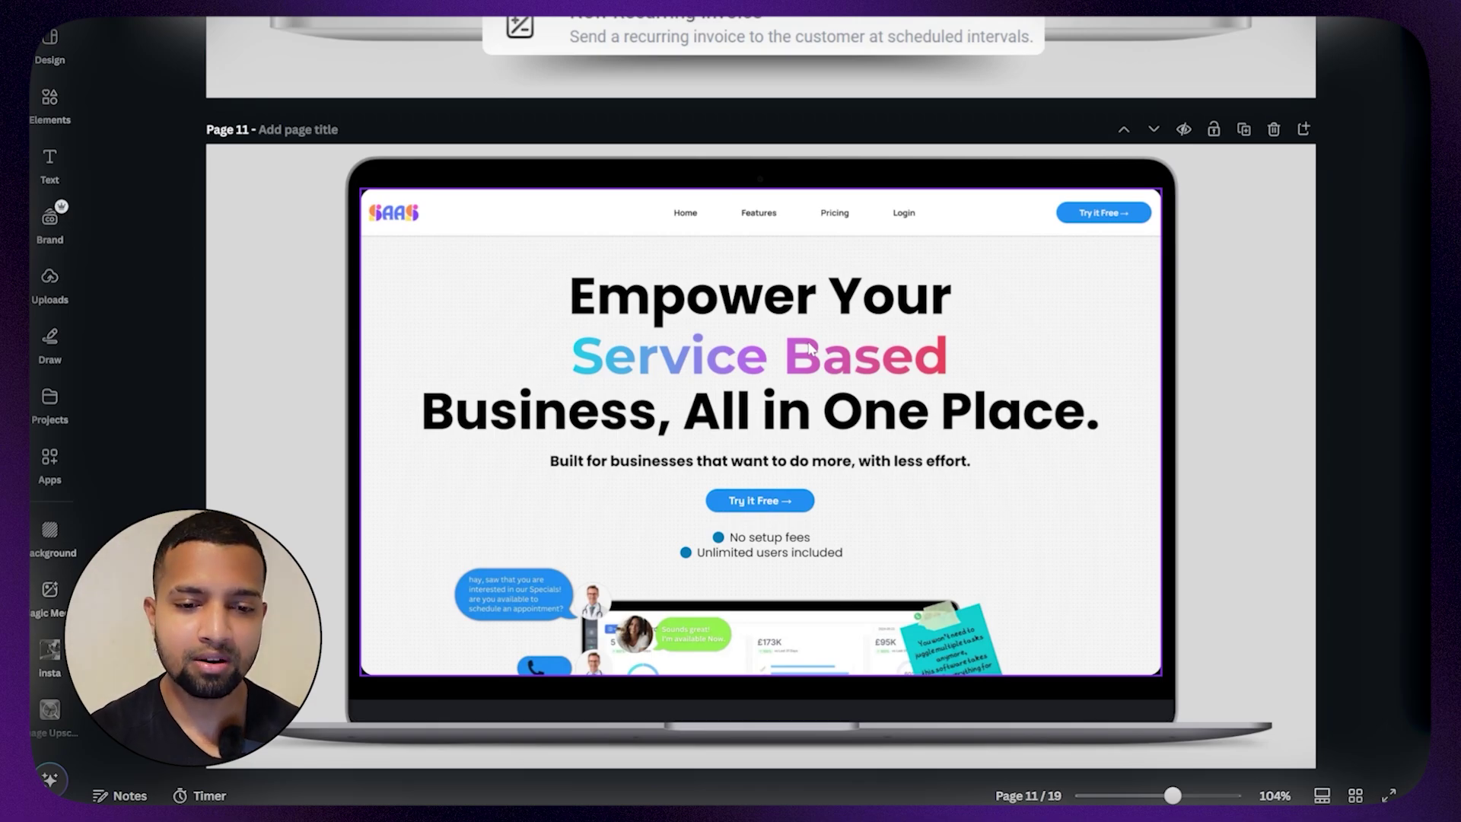
scroll(809, 347, down, 8)
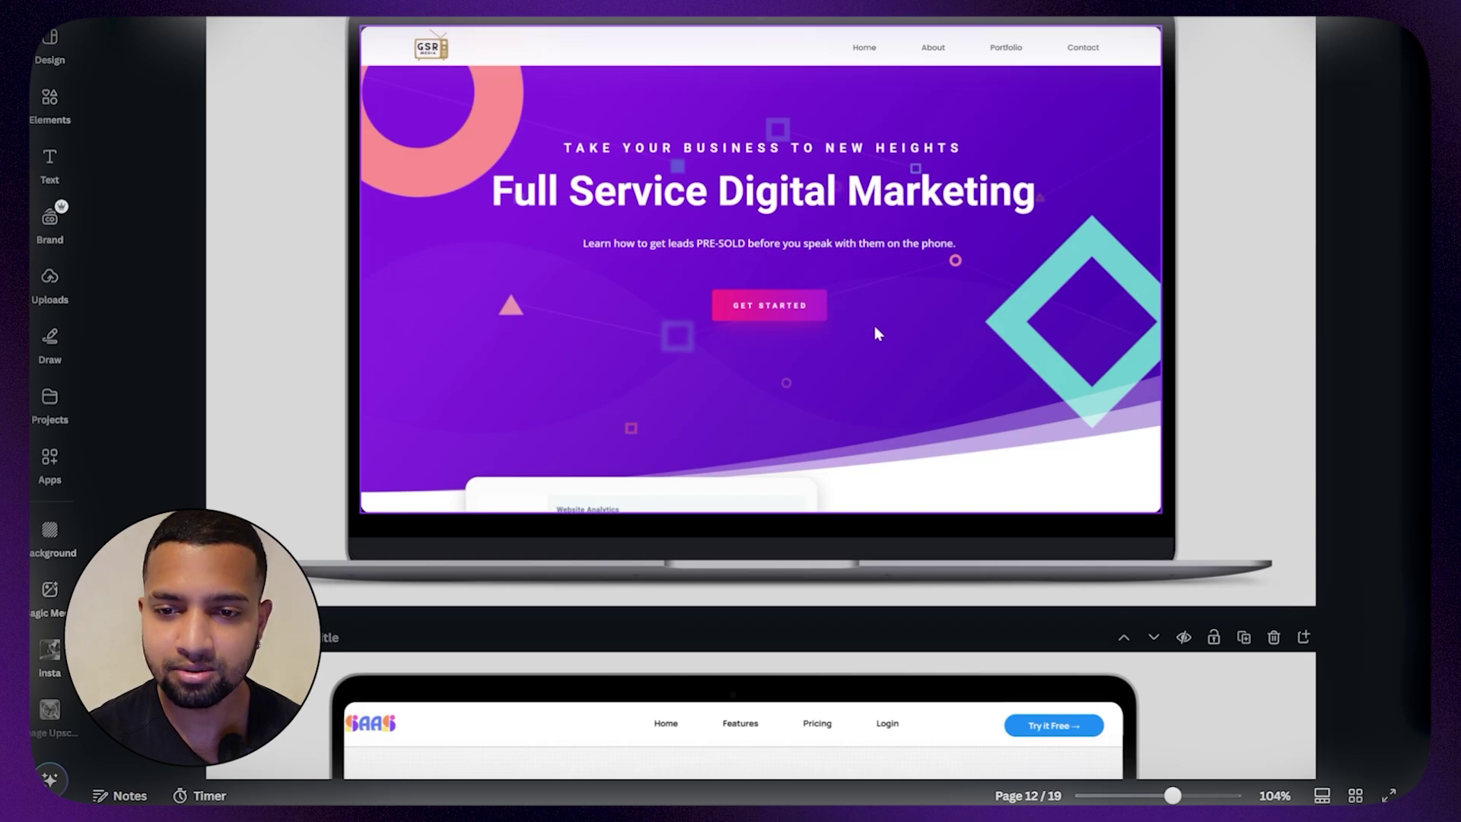
scroll(875, 332, up, 5)
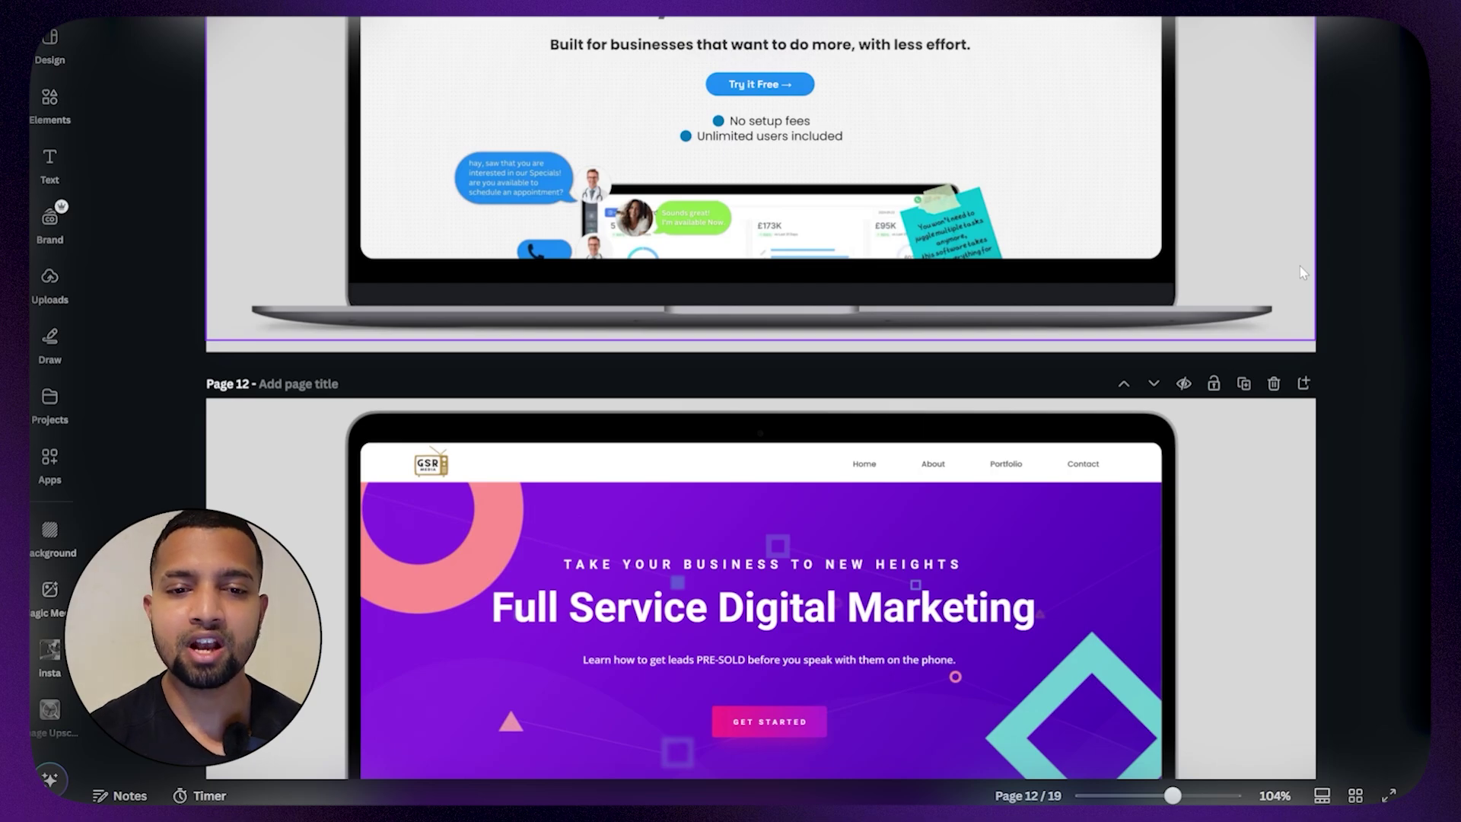
scroll(1299, 266, up, 5)
scroll(1297, 272, down, 2)
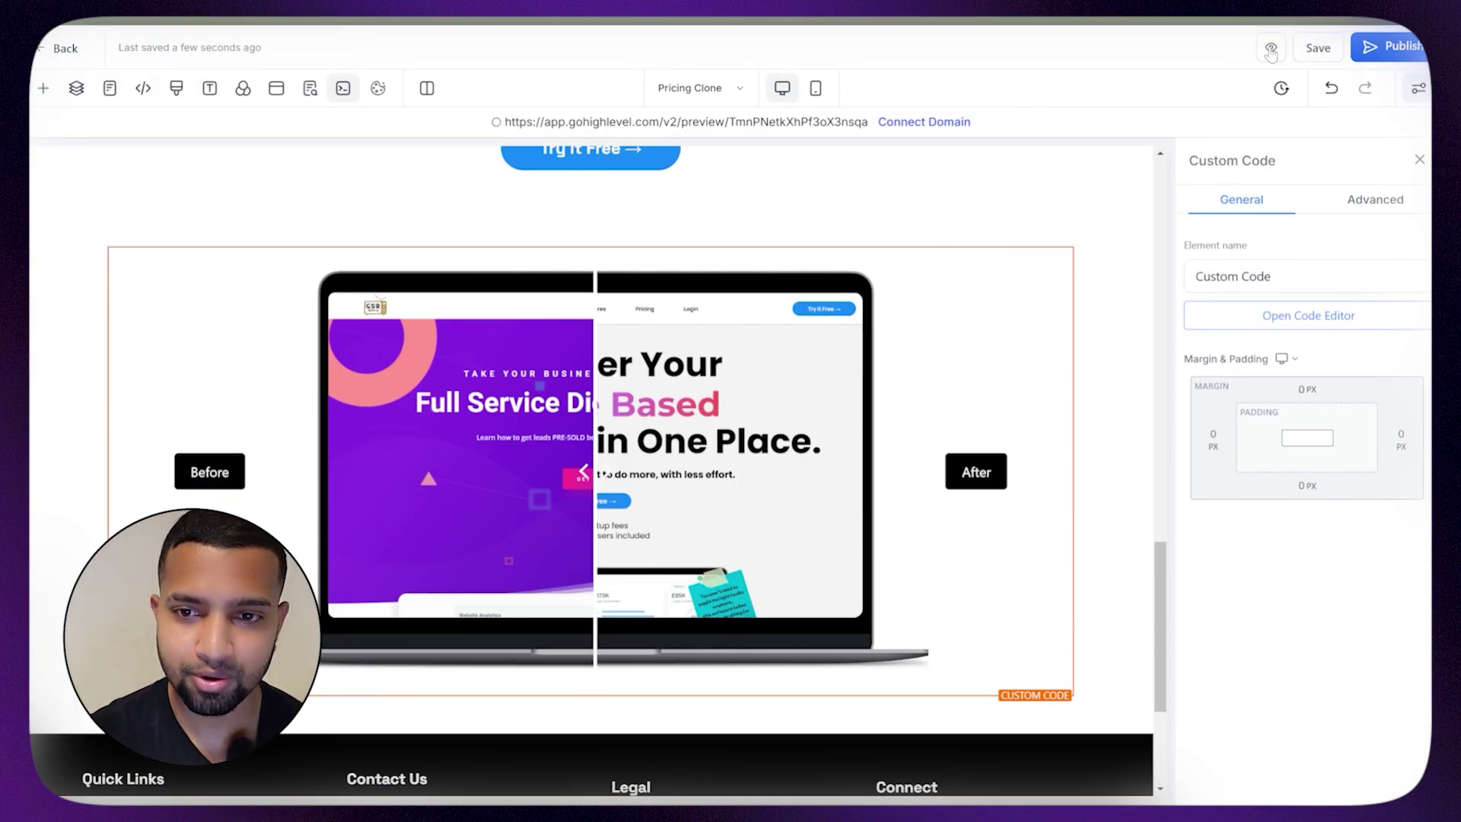
Preview the page in GoHighLevel and find the before-and-after comparison slider above the footer.
click(1270, 51)
scroll(1147, 348, down, 15)
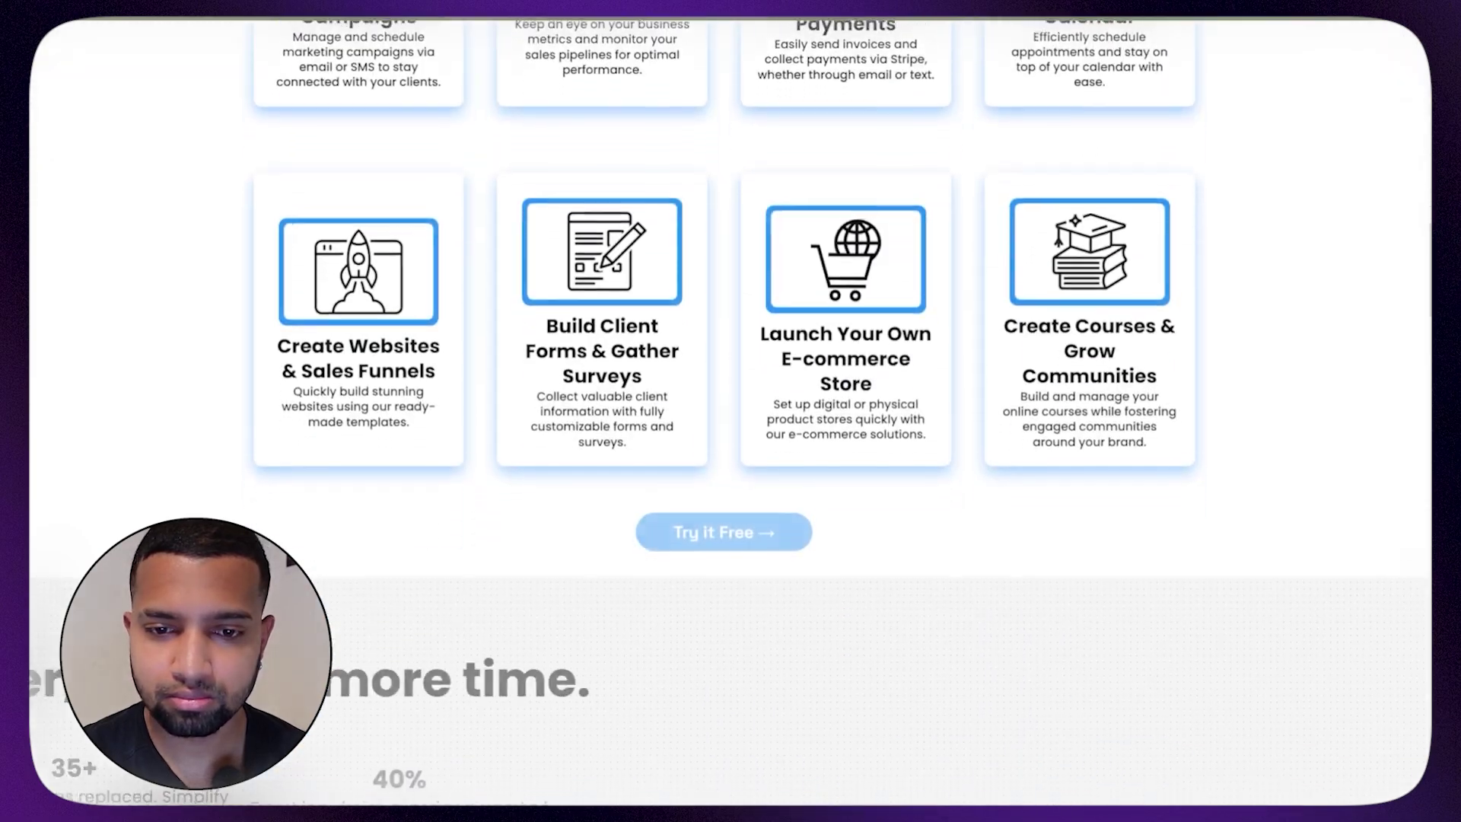
scroll(1176, 396, down, 20)
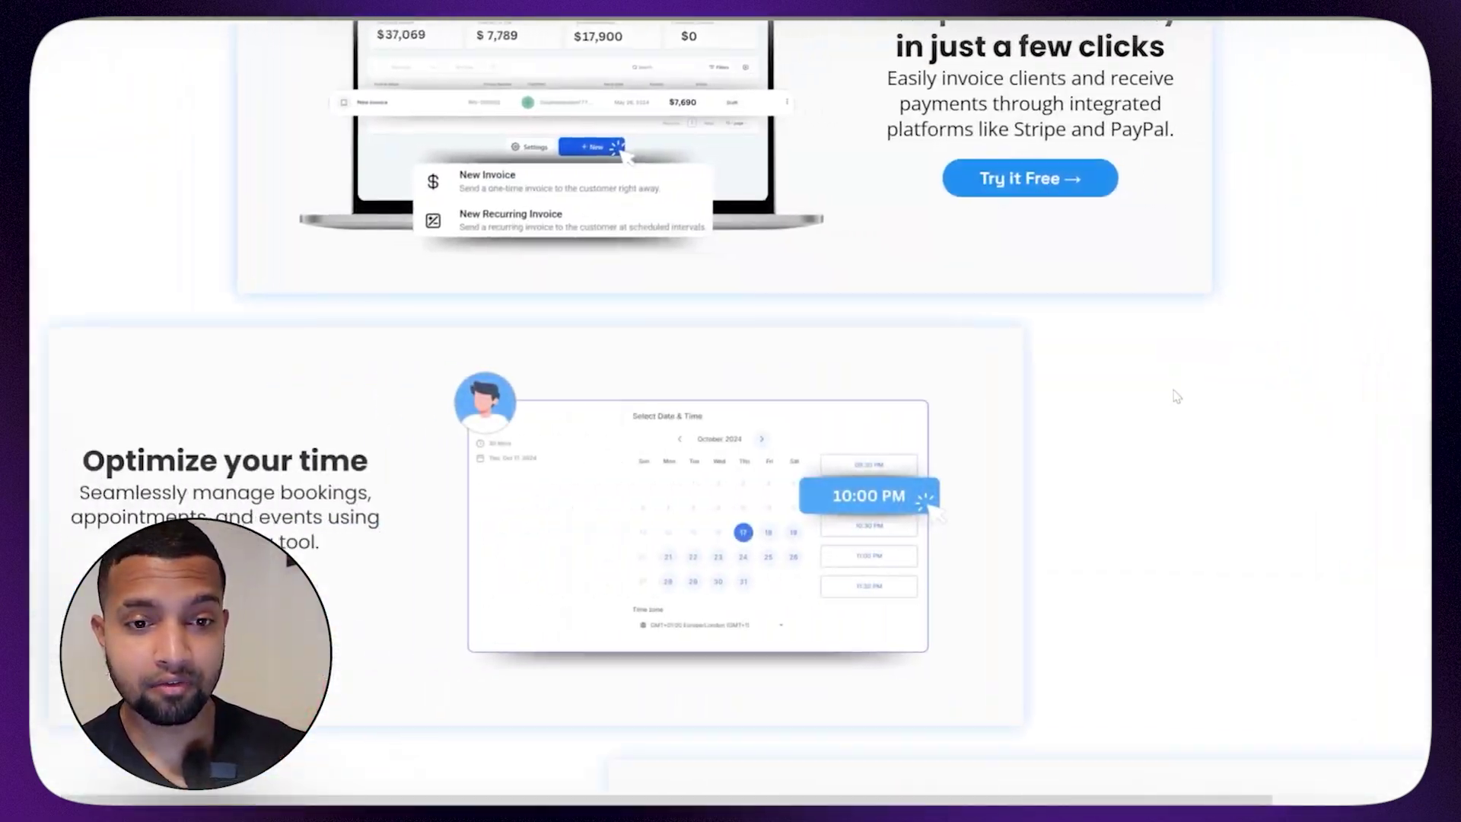
scroll(1176, 396, down, 20)
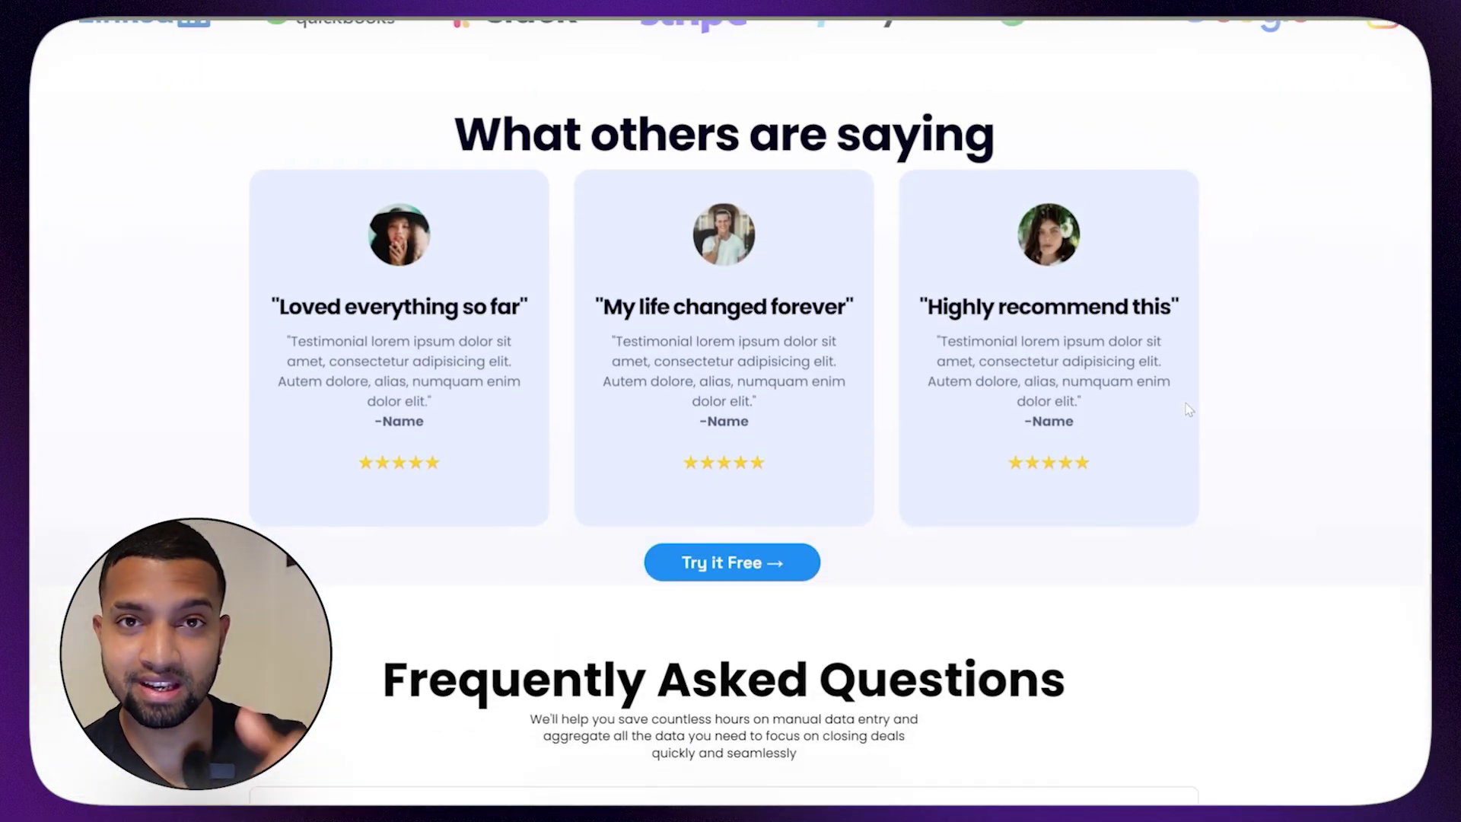
scroll(1189, 409, down, 20)
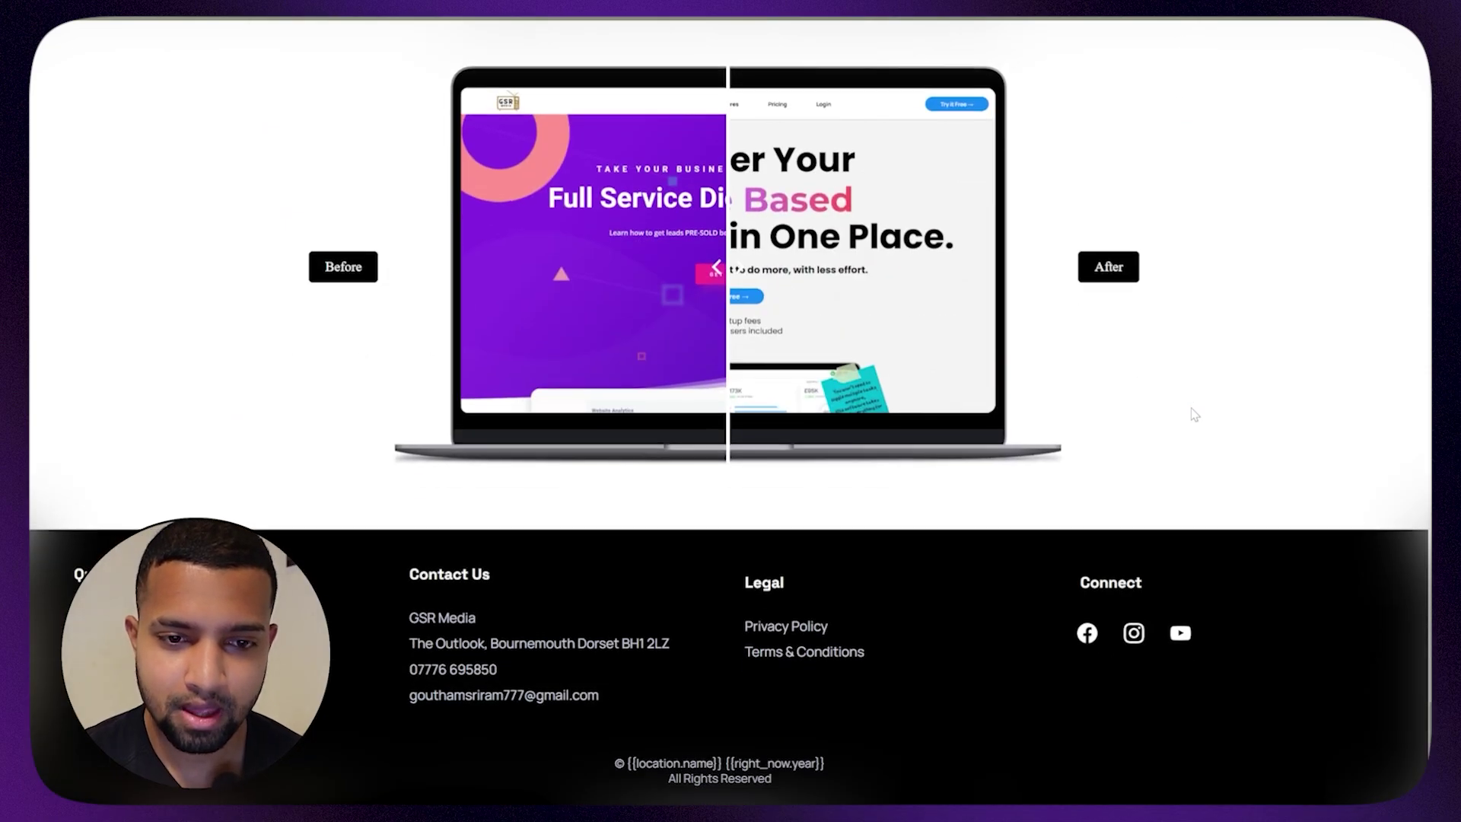
scroll(1194, 415, up, 1)
Test the comparison slider by moving its divider and switching repeatedly between the Before and After views.
mouse_move(730, 352)
mouse_down()
mouse_move(525, 347)
mouse_move(707, 337)
mouse_up()
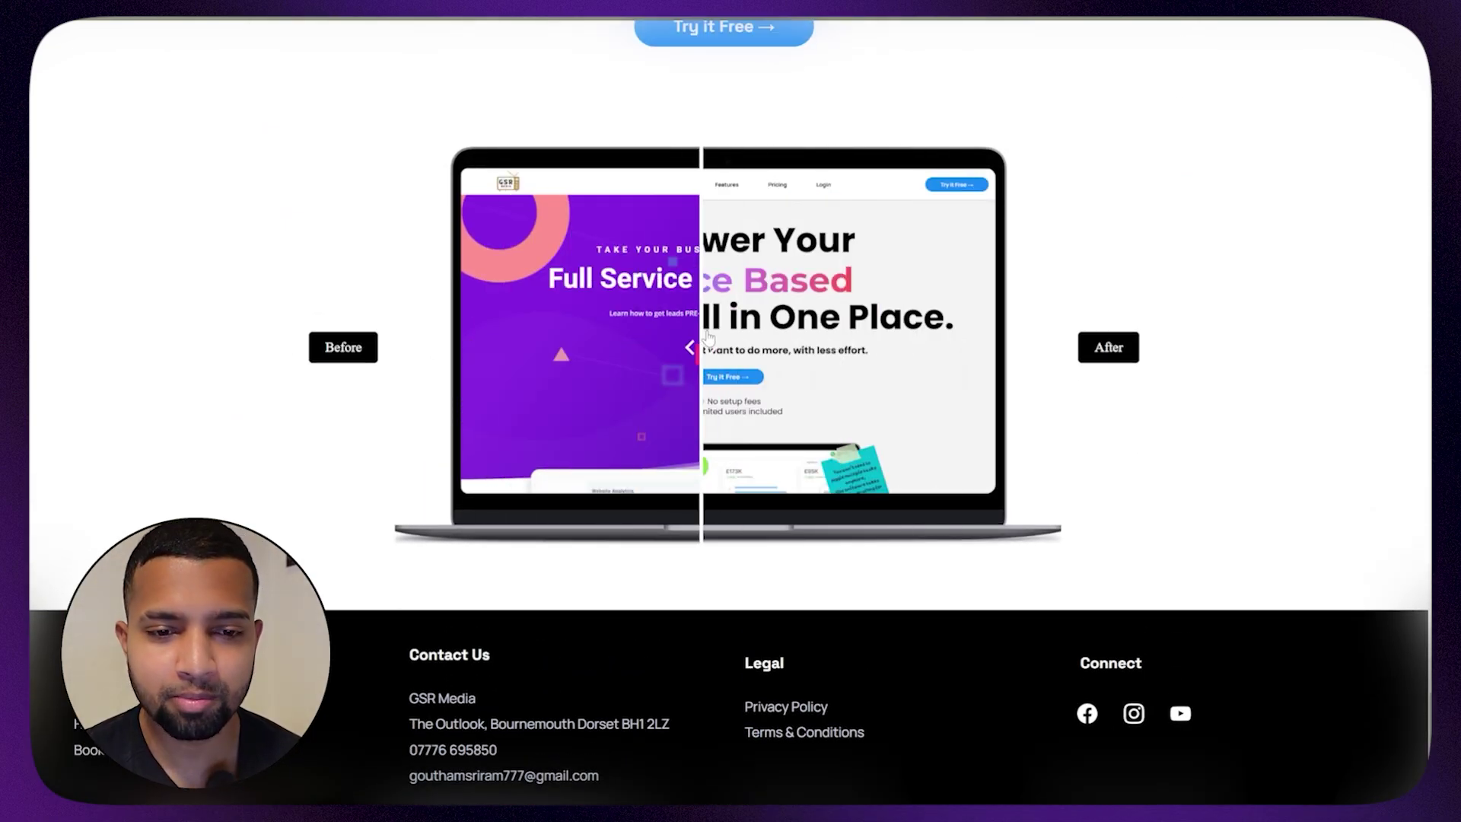
click(344, 347)
click(1114, 348)
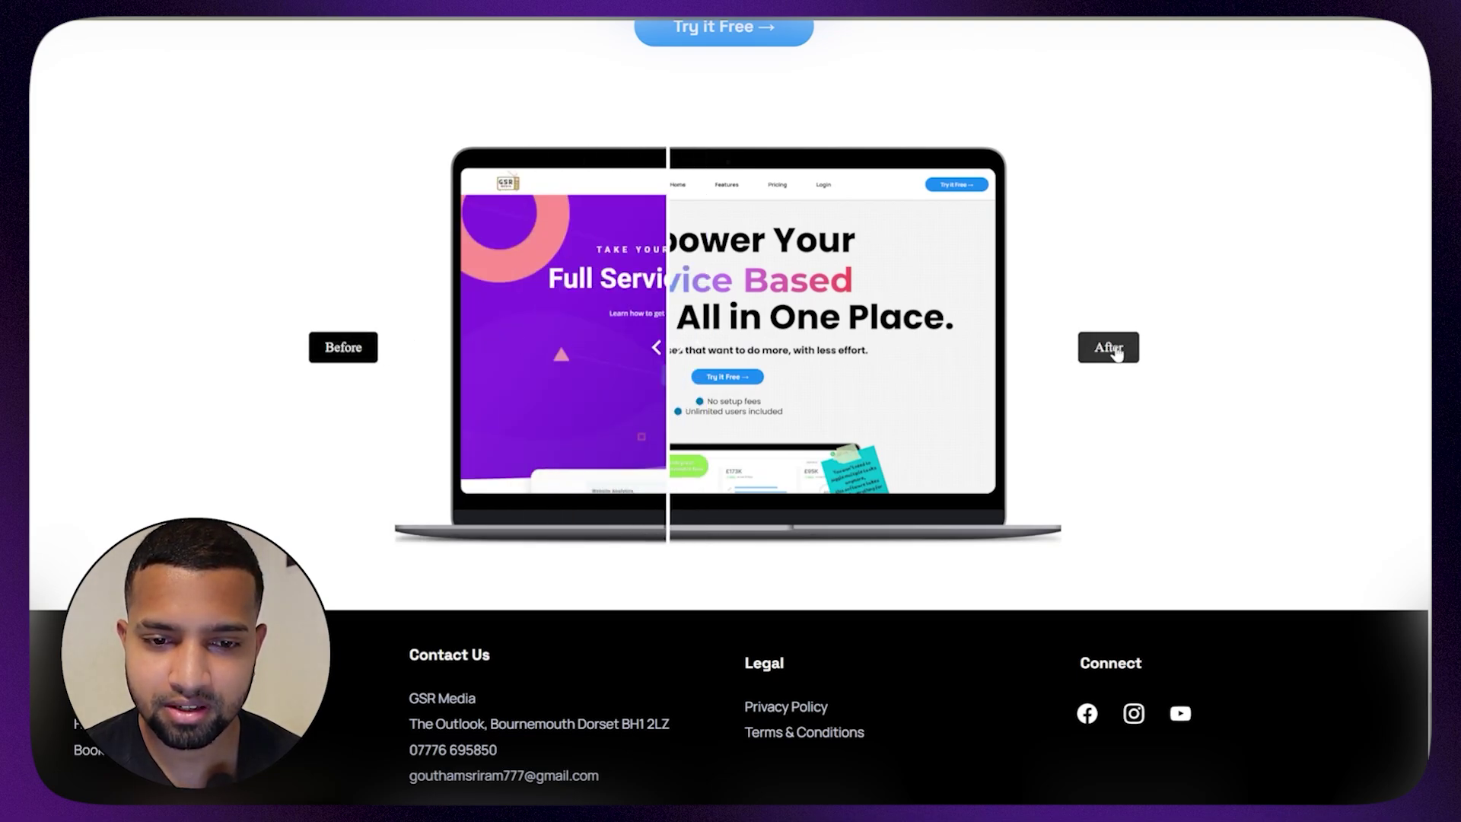
click(343, 347)
click(1108, 348)
click(346, 347)
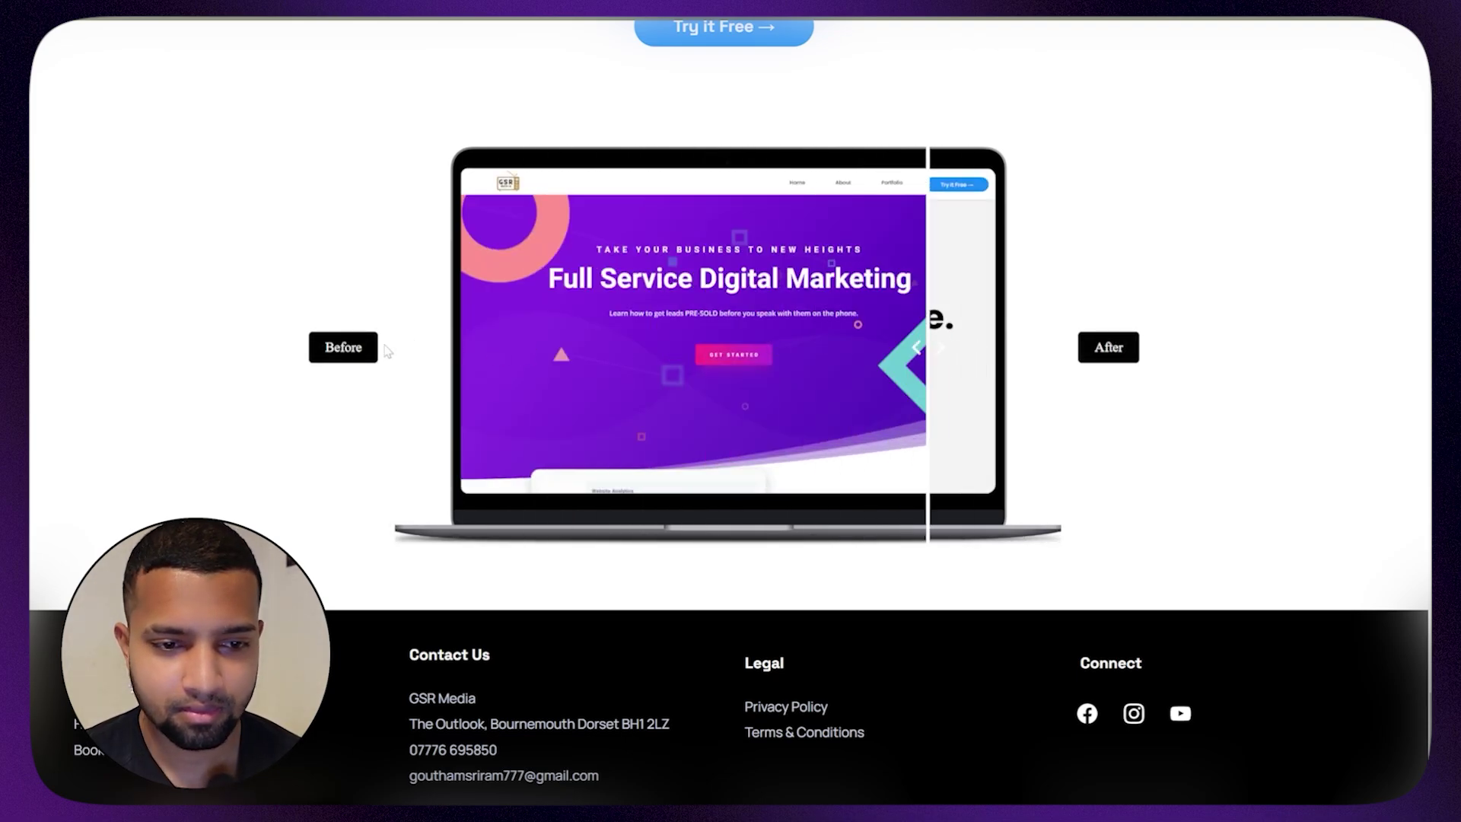
click(1108, 347)
click(1116, 347)
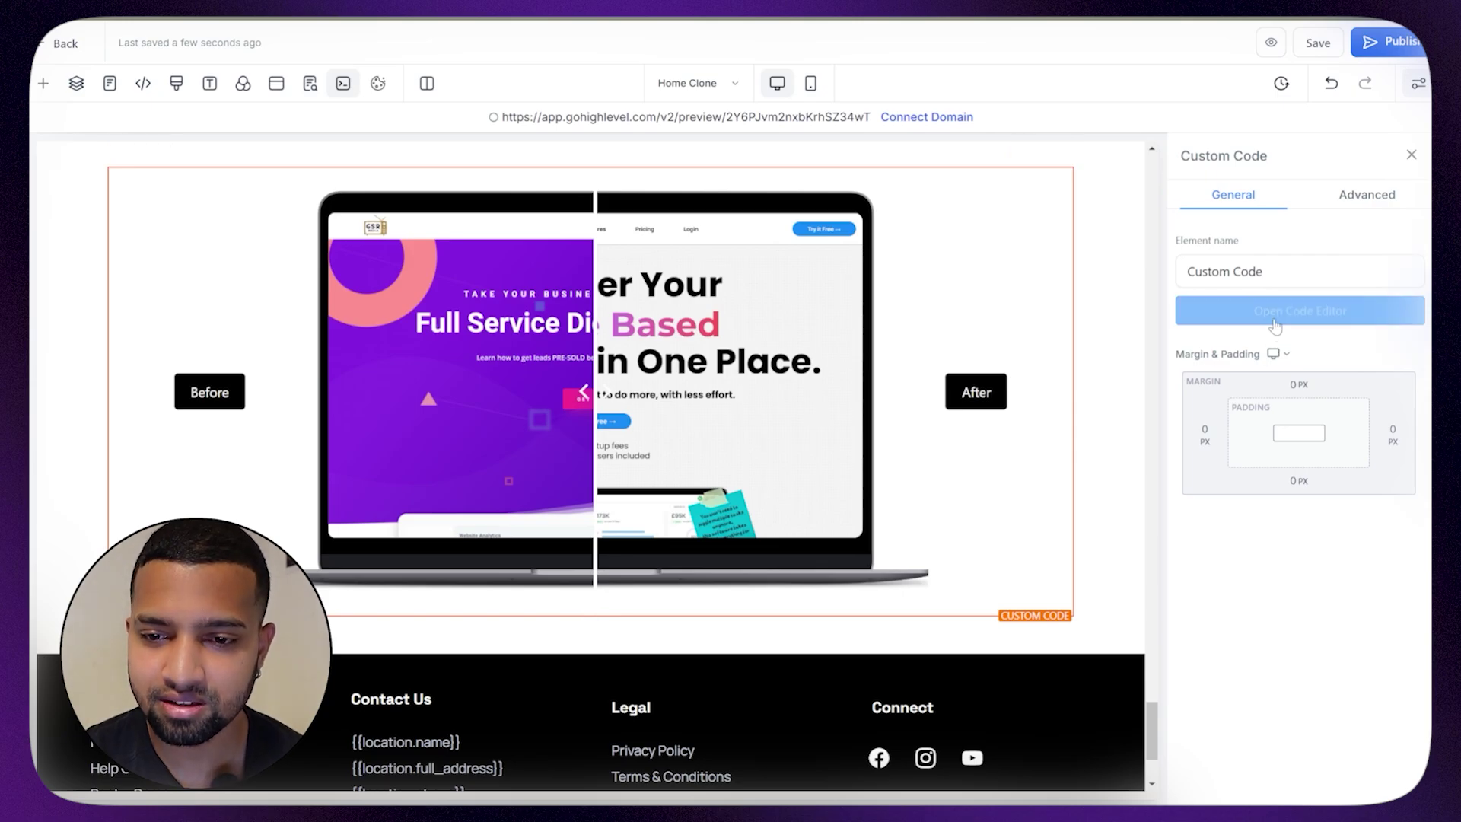
Review the comparison slider's custom code on the Home Clone page and save it without edits.
click(1300, 311)
scroll(723, 403, down, 10)
scroll(722, 403, down, 4)
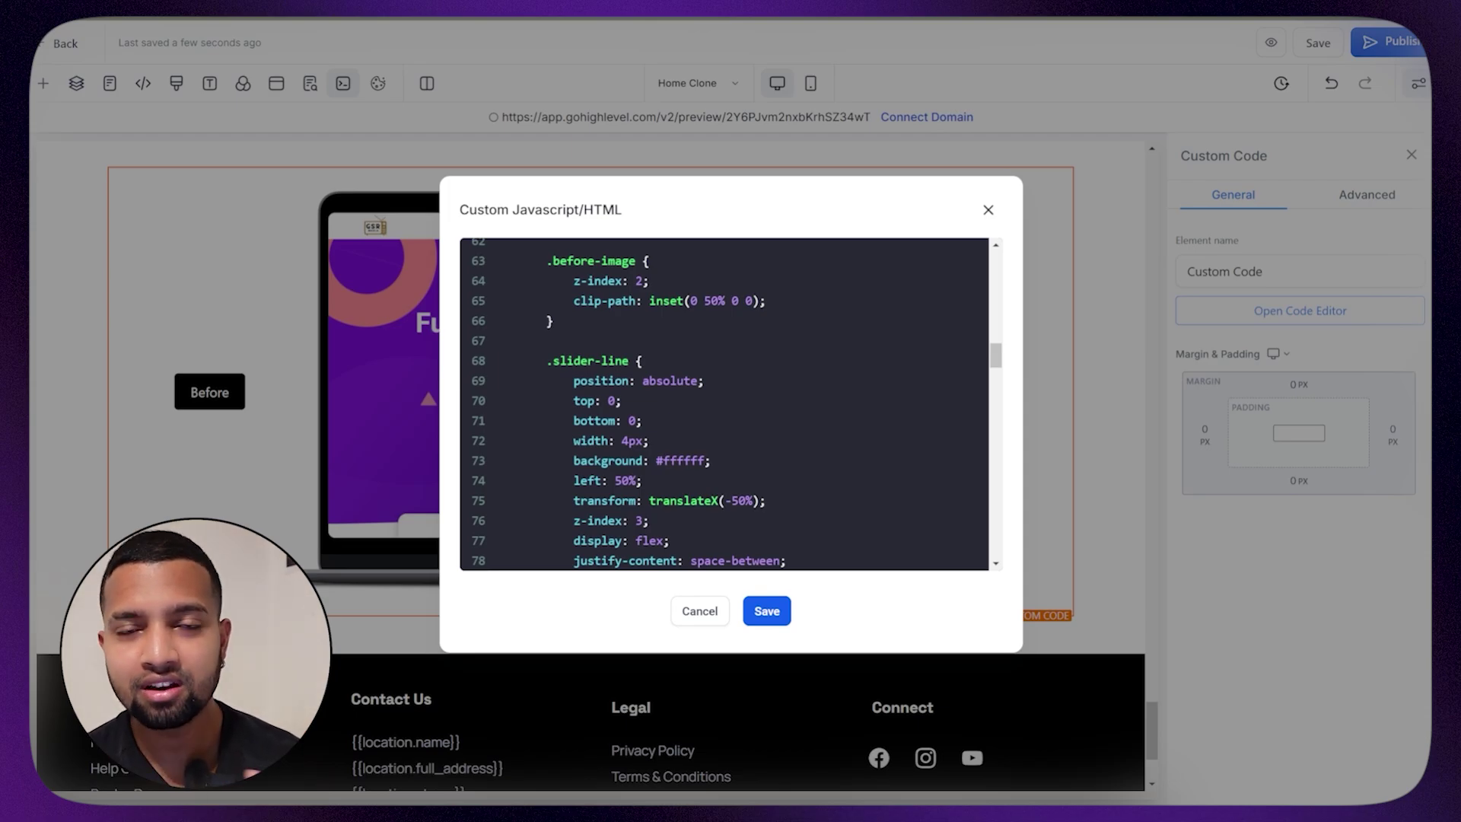
scroll(723, 403, down, 10)
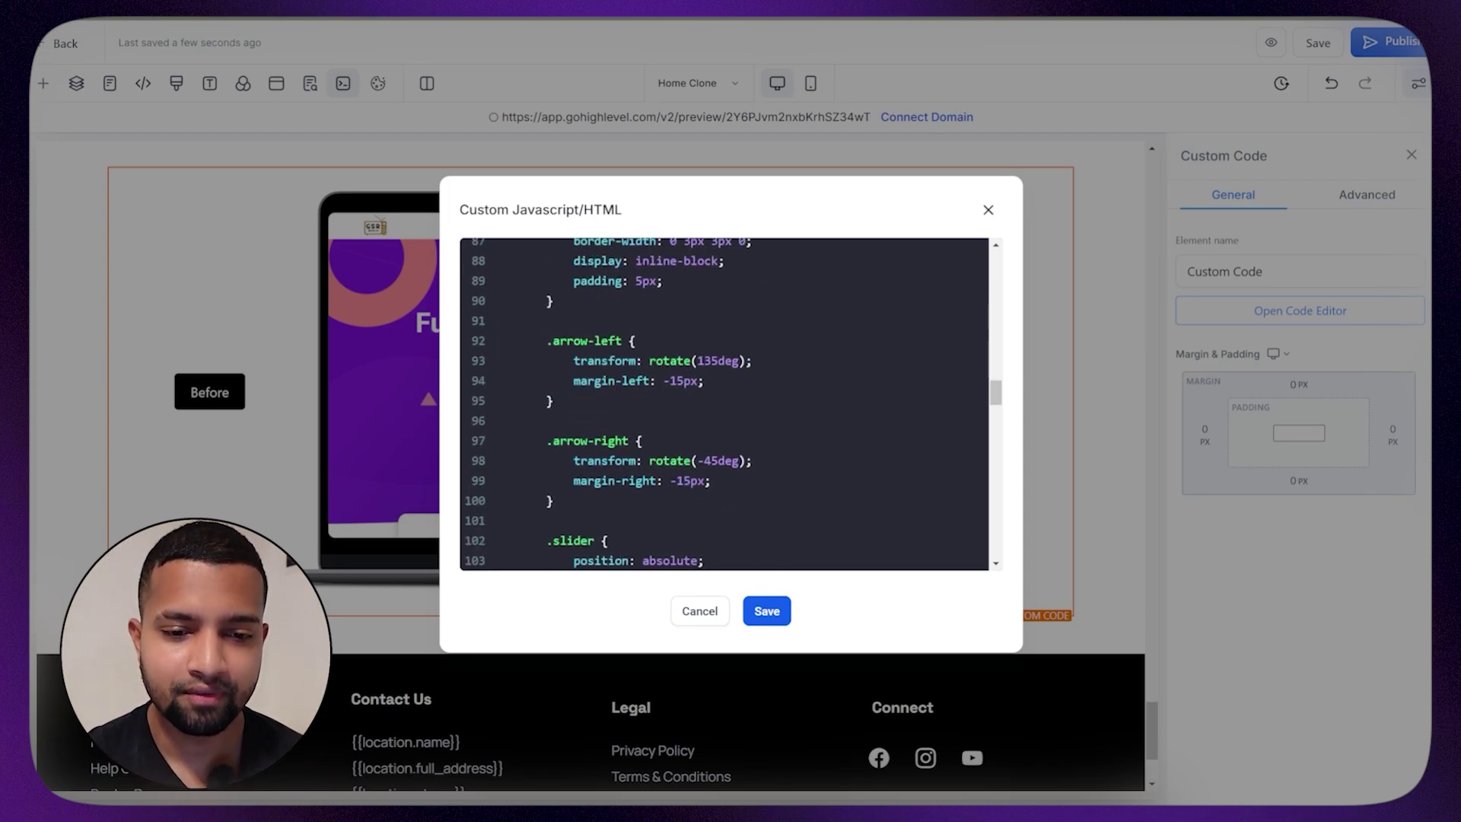
click(767, 611)
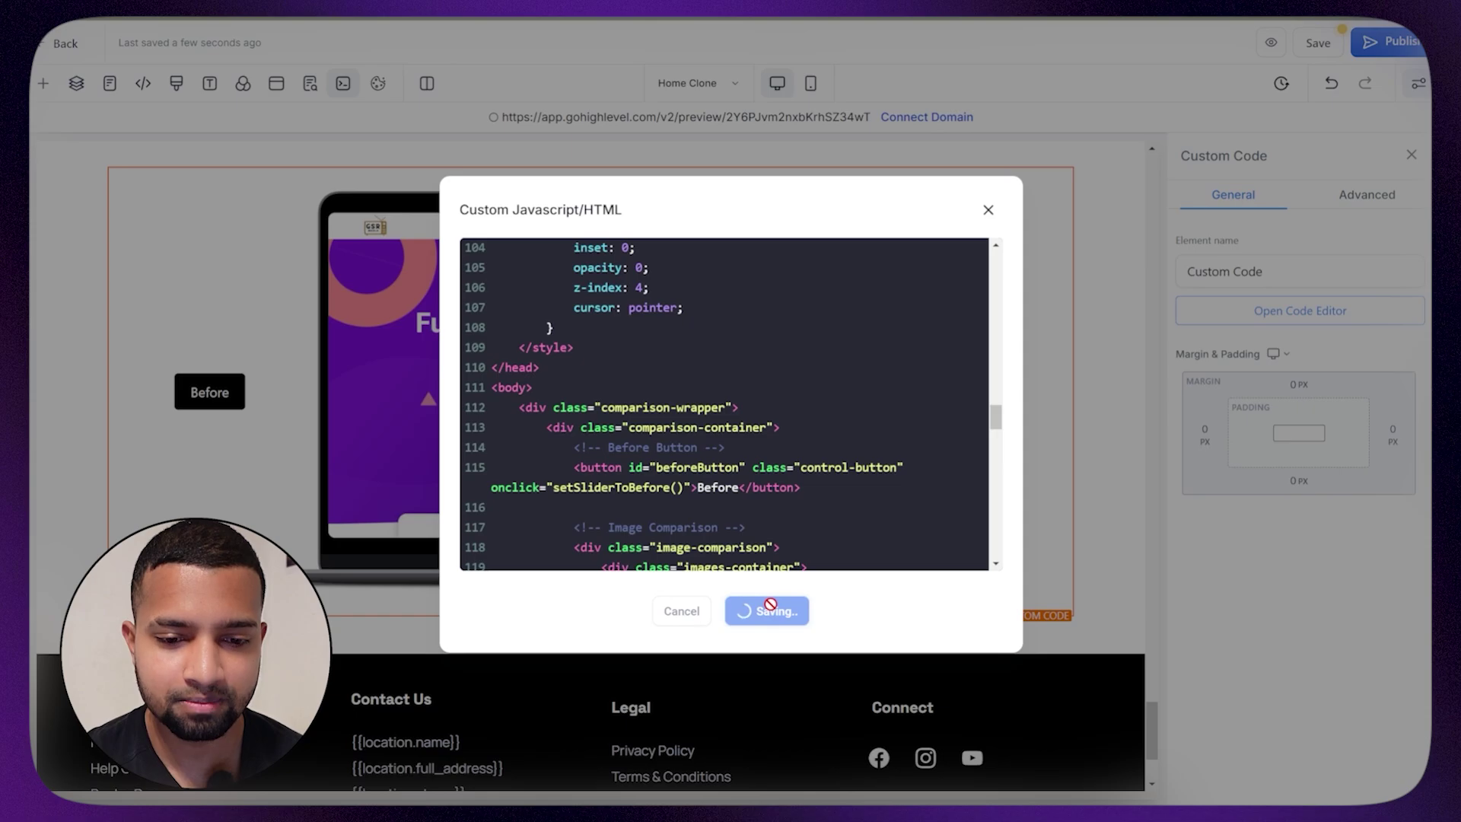
Check how the comparison slider section displays in the mobile layout, and return to the desktop layout.
click(905, 226)
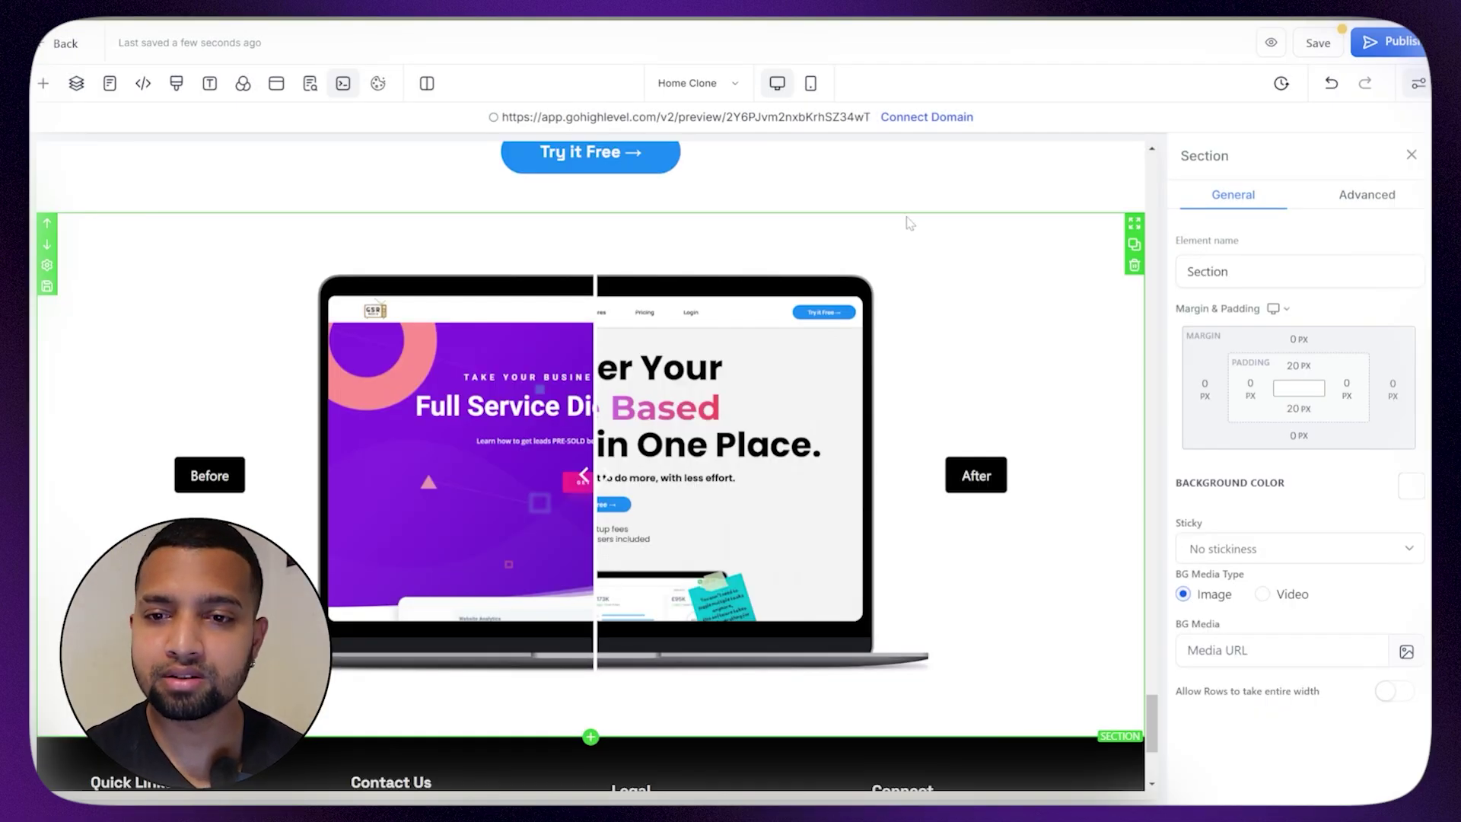
click(810, 83)
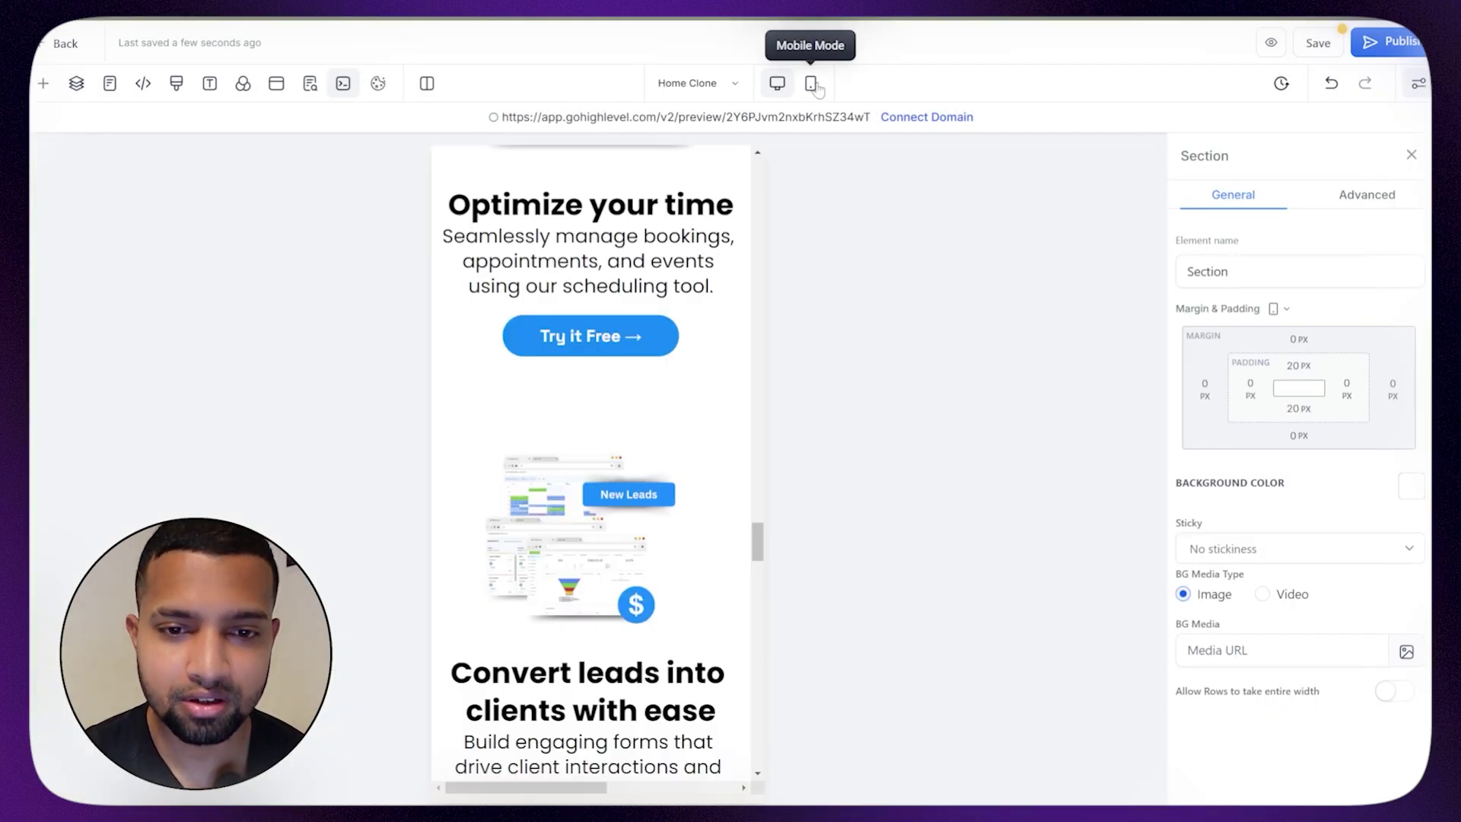
drag(757, 541, 756, 708)
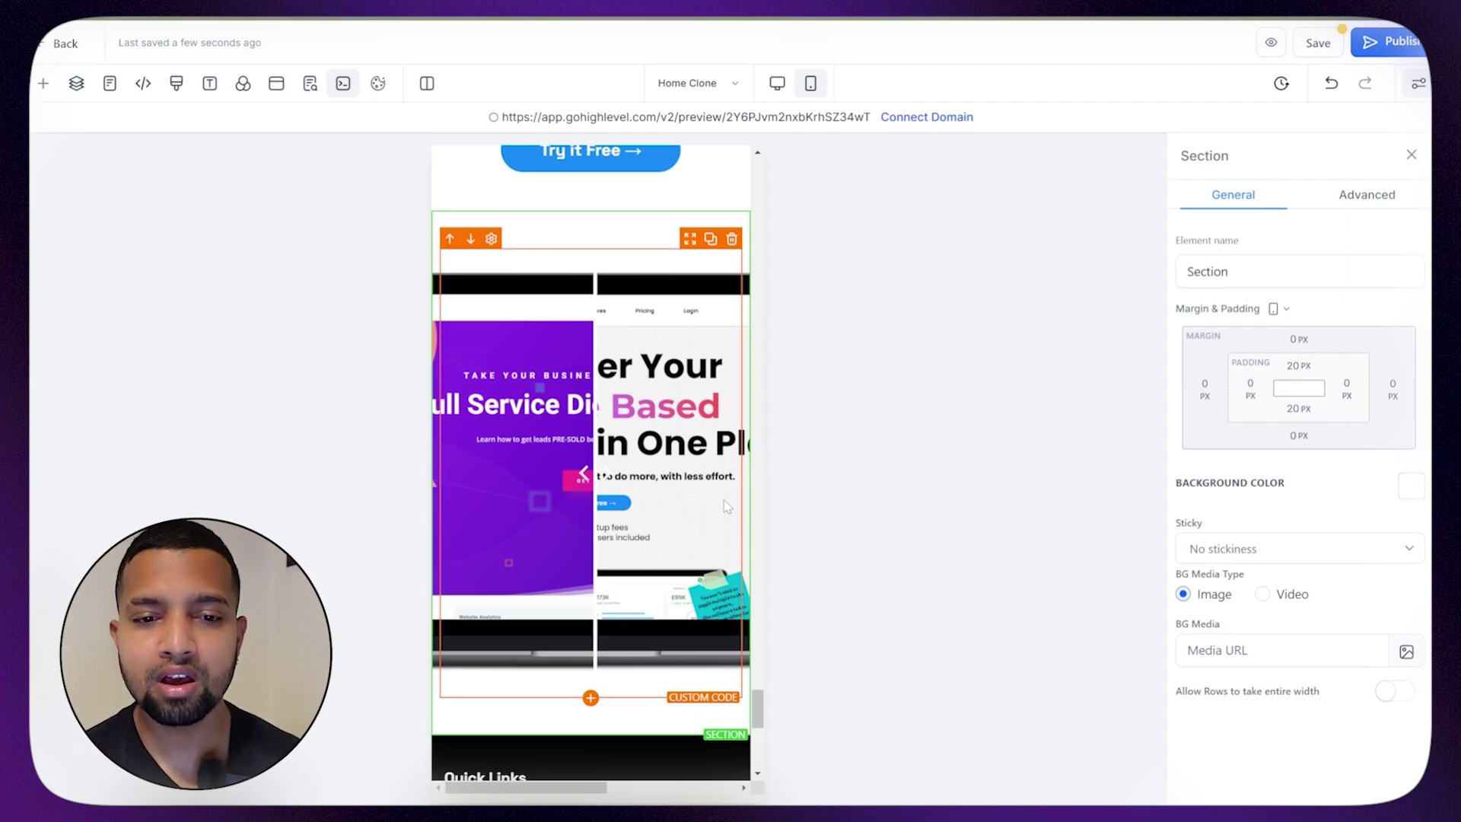
click(777, 82)
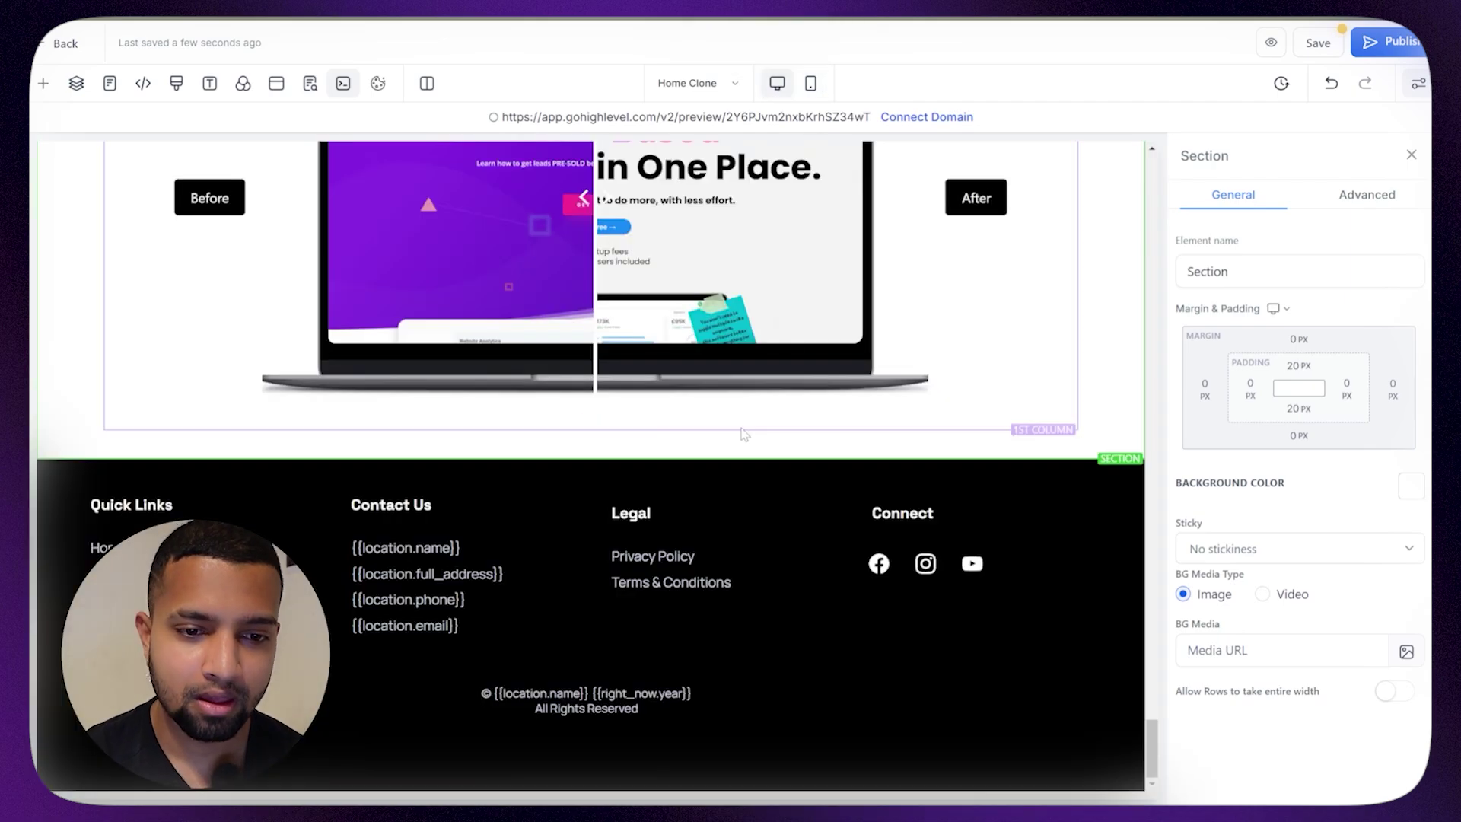
Duplicate the before-and-after comparison slider section and hide the upper copy on mobile.
scroll(744, 434, up, 5)
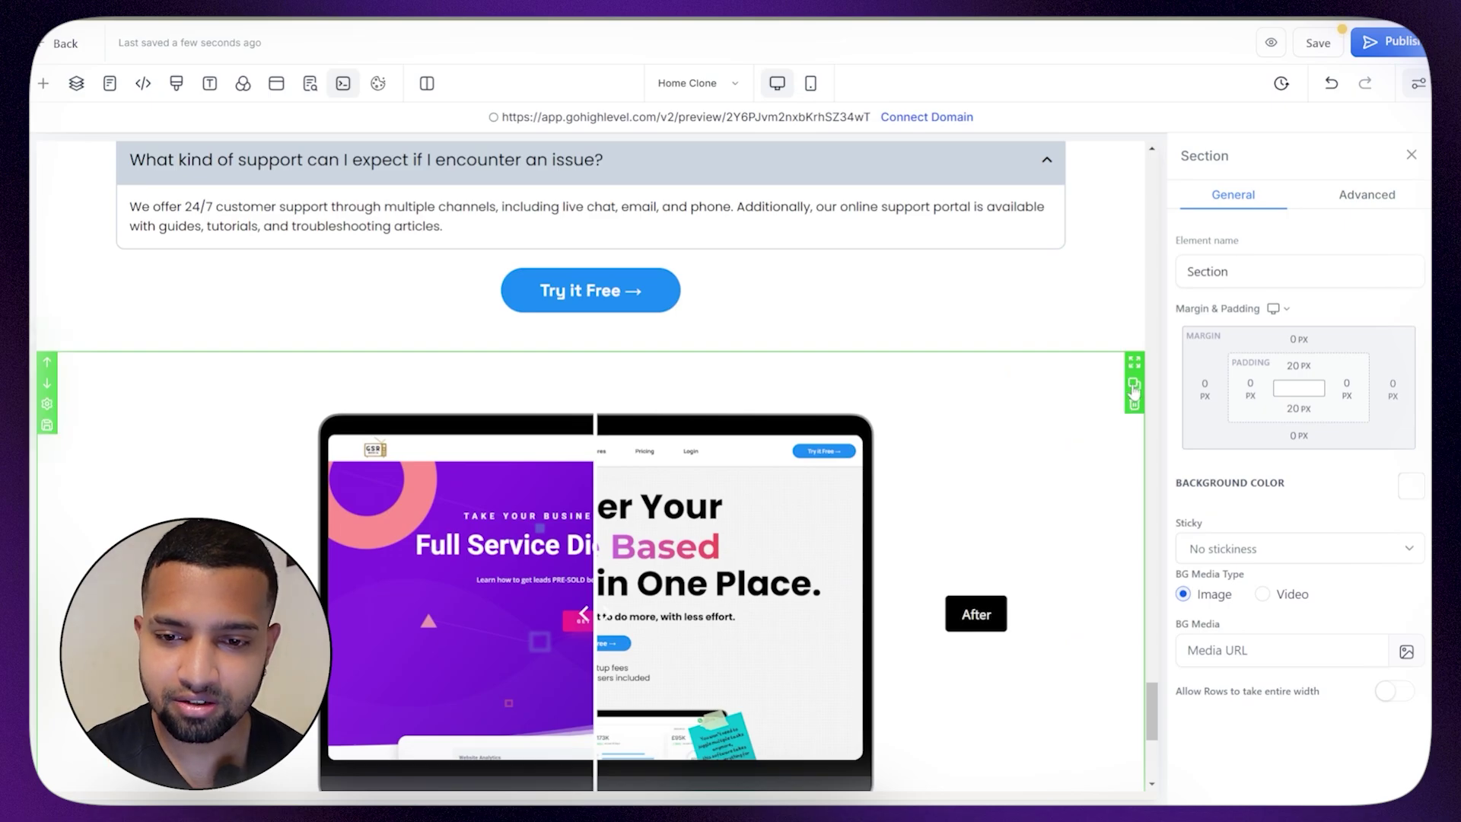
click(1134, 384)
scroll(1098, 304, down, 3)
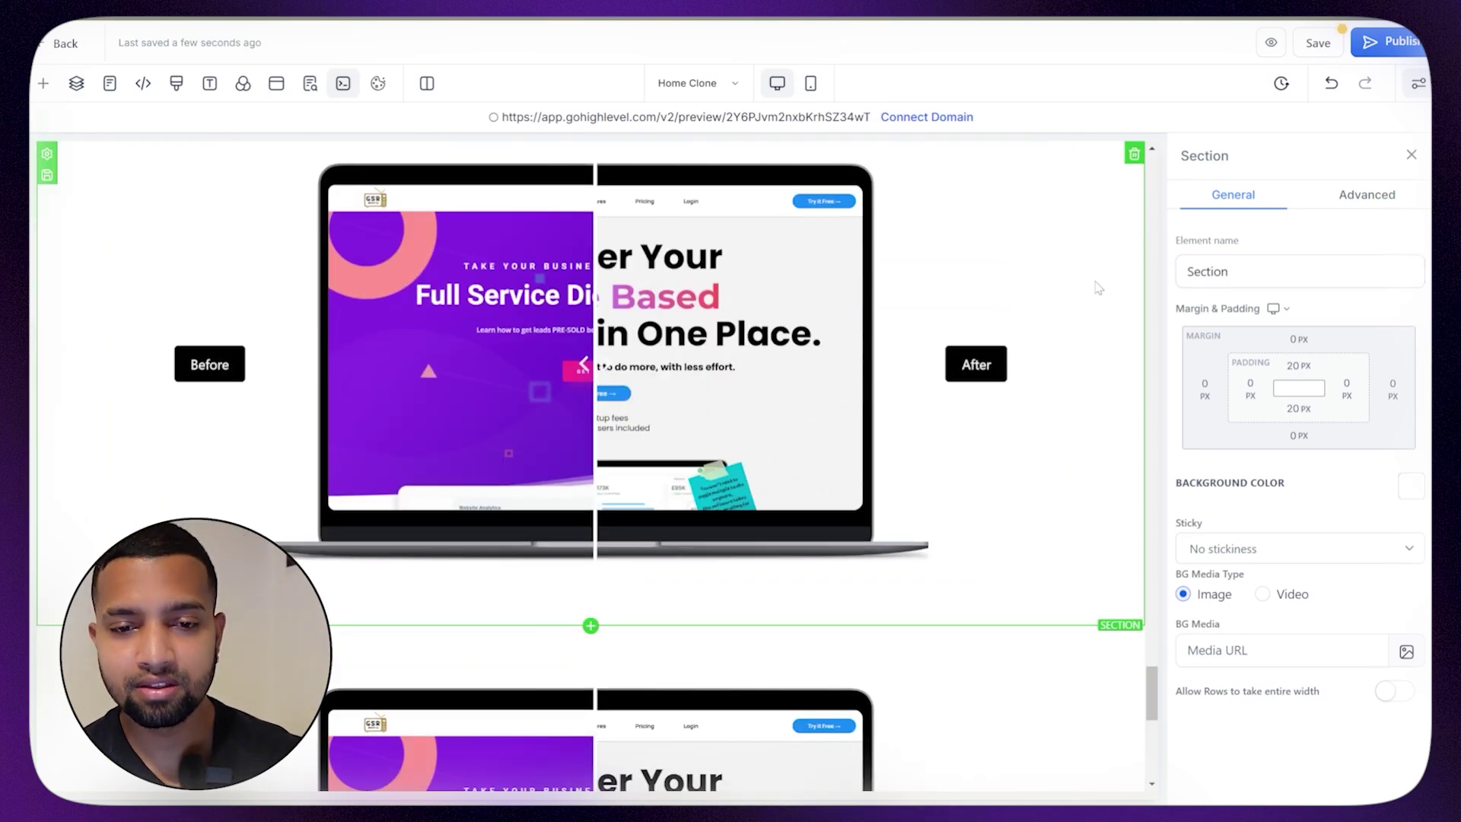
click(1367, 197)
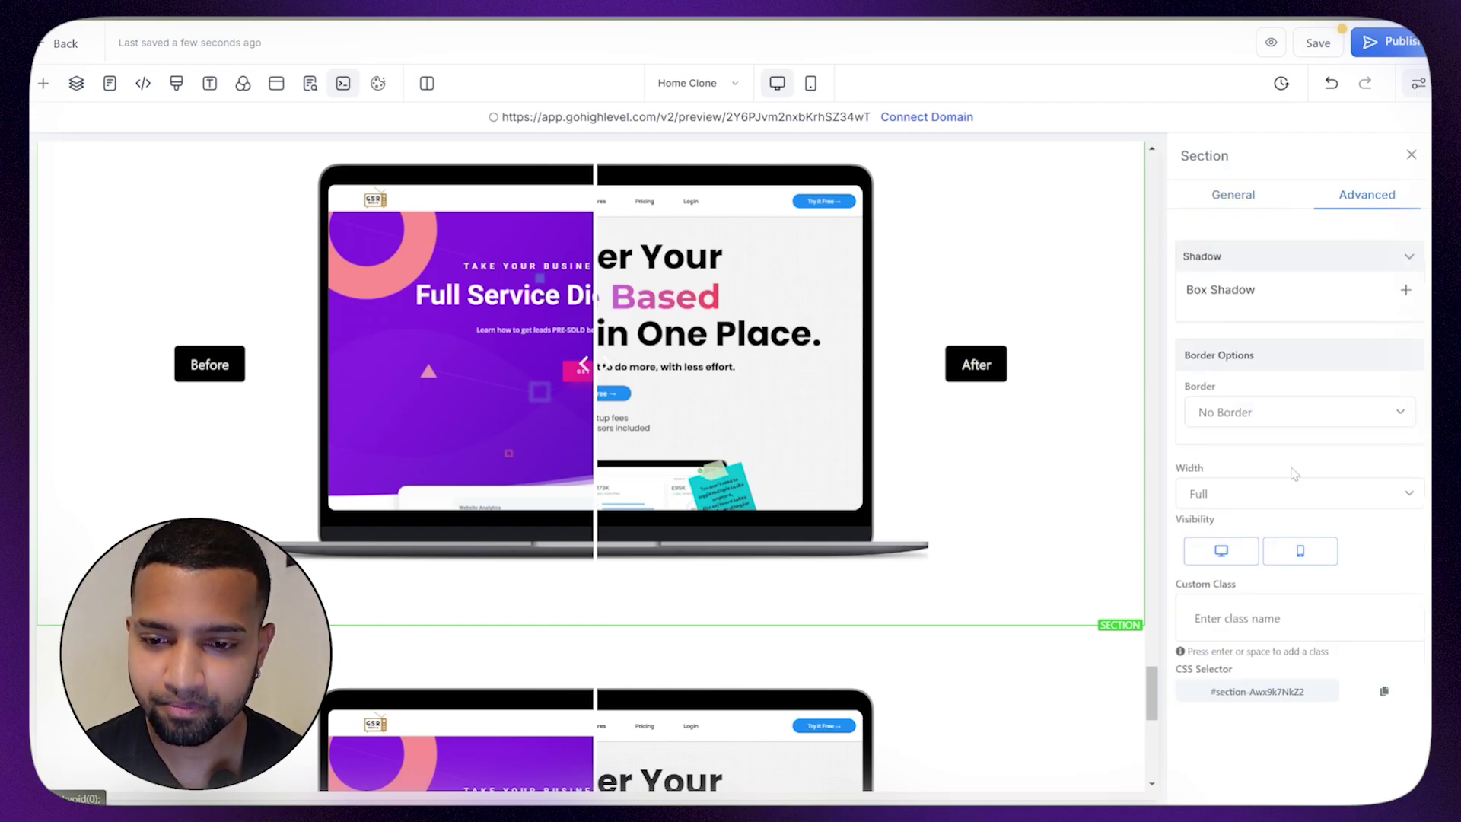
click(1299, 553)
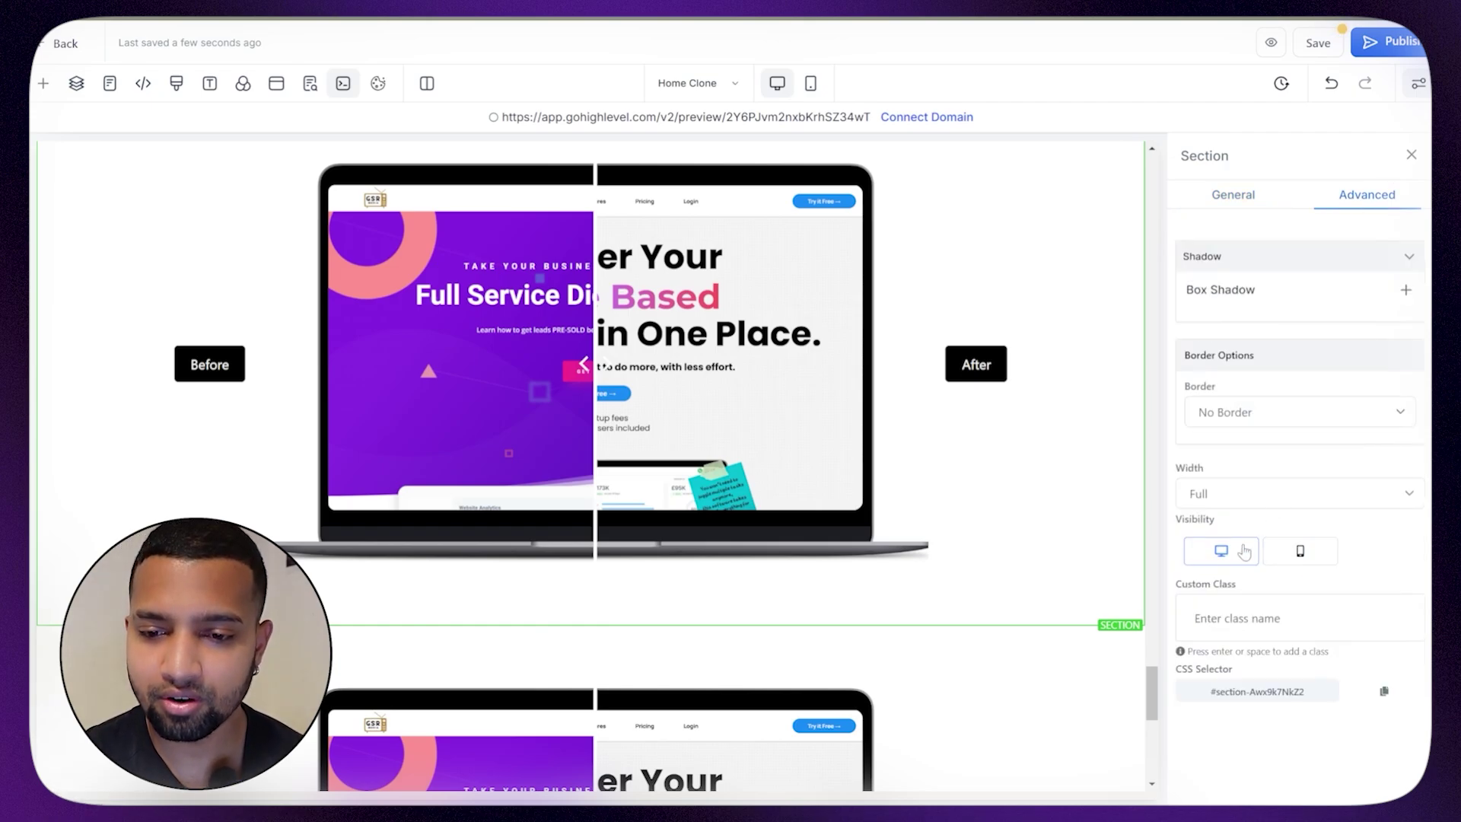
Hide the lower copy of the comparison slider section on desktop.
scroll(890, 538, down, 3)
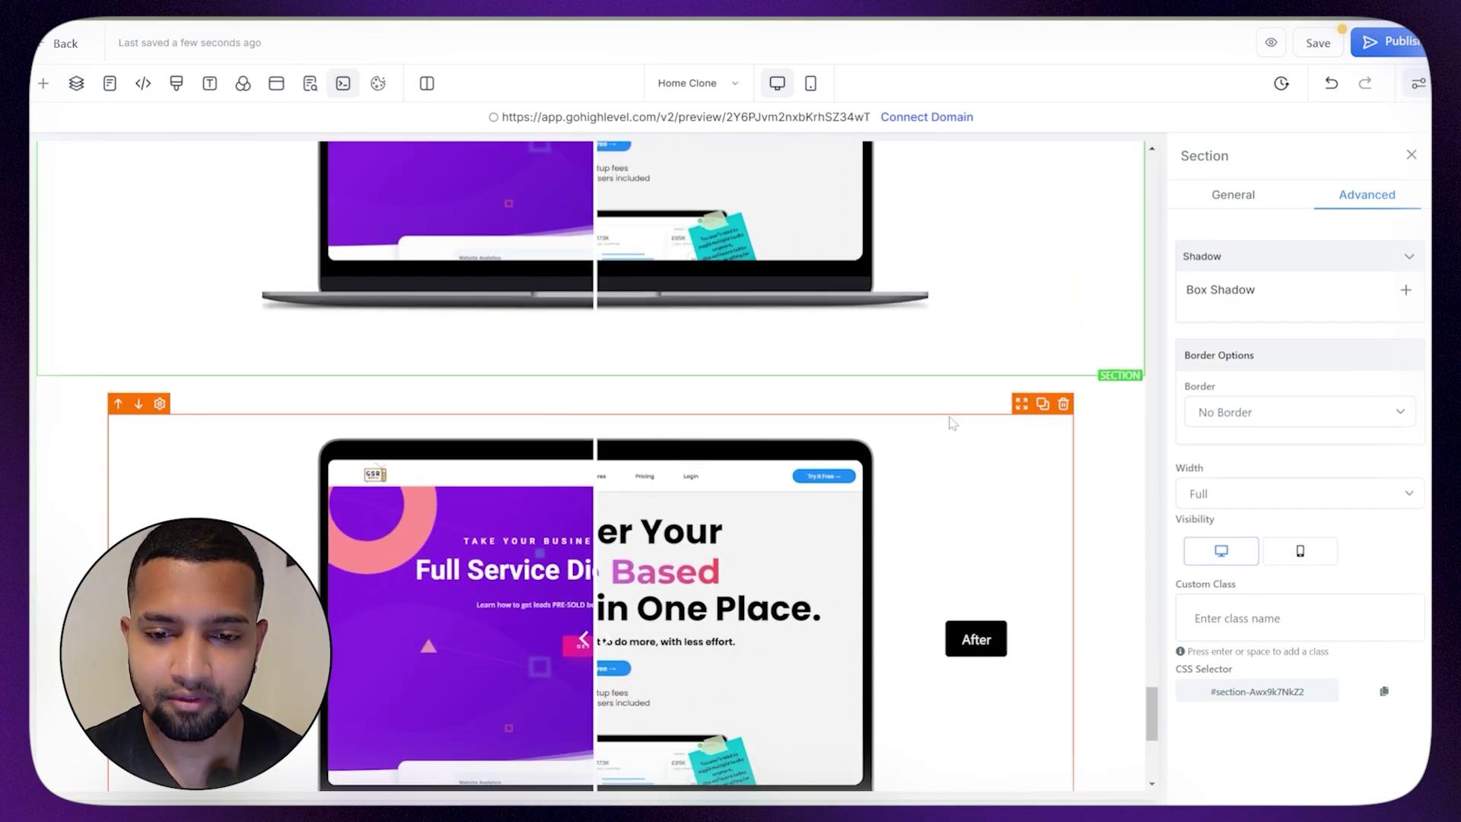
click(947, 388)
click(1354, 199)
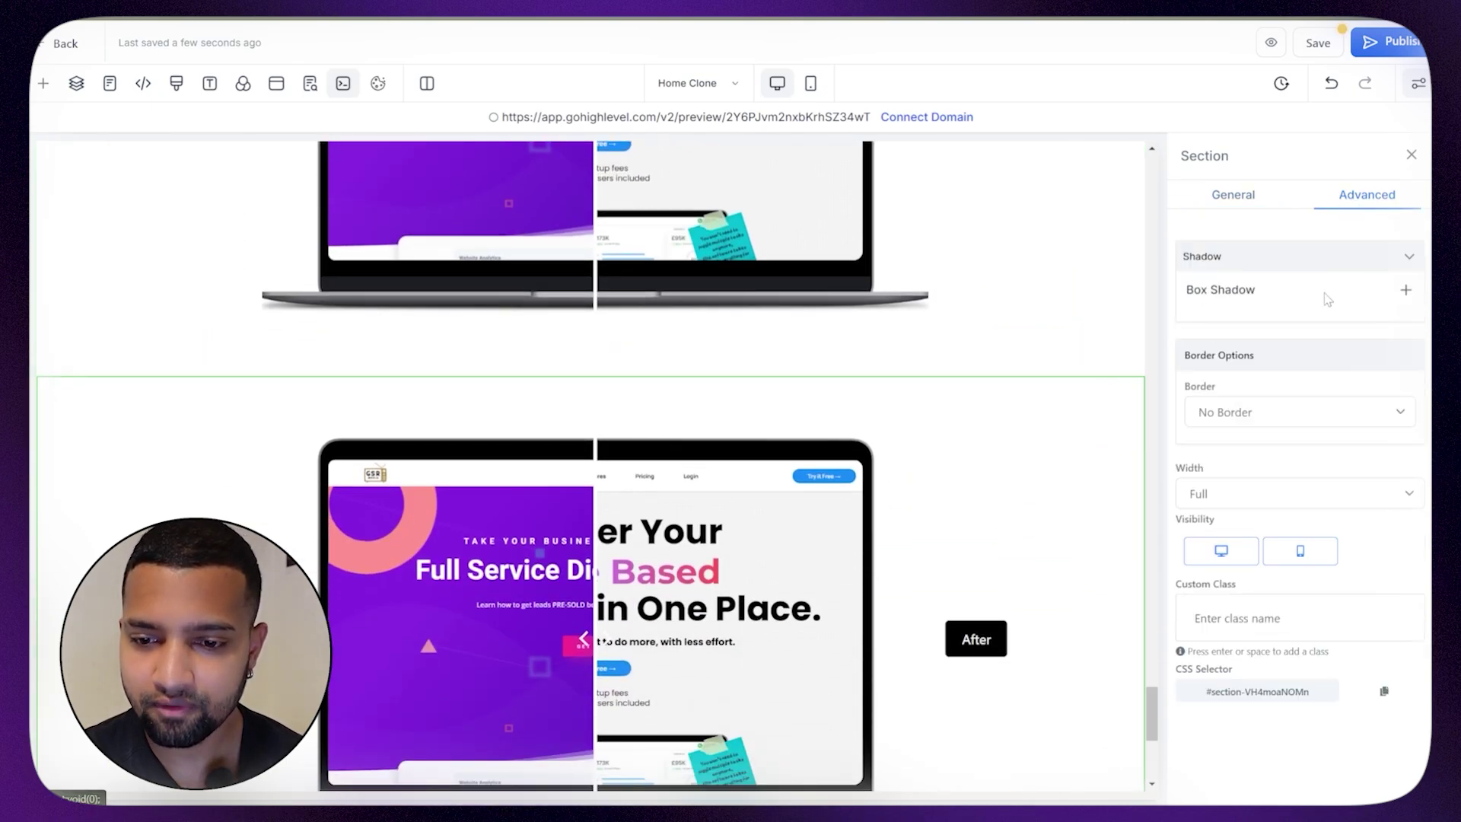
click(1223, 552)
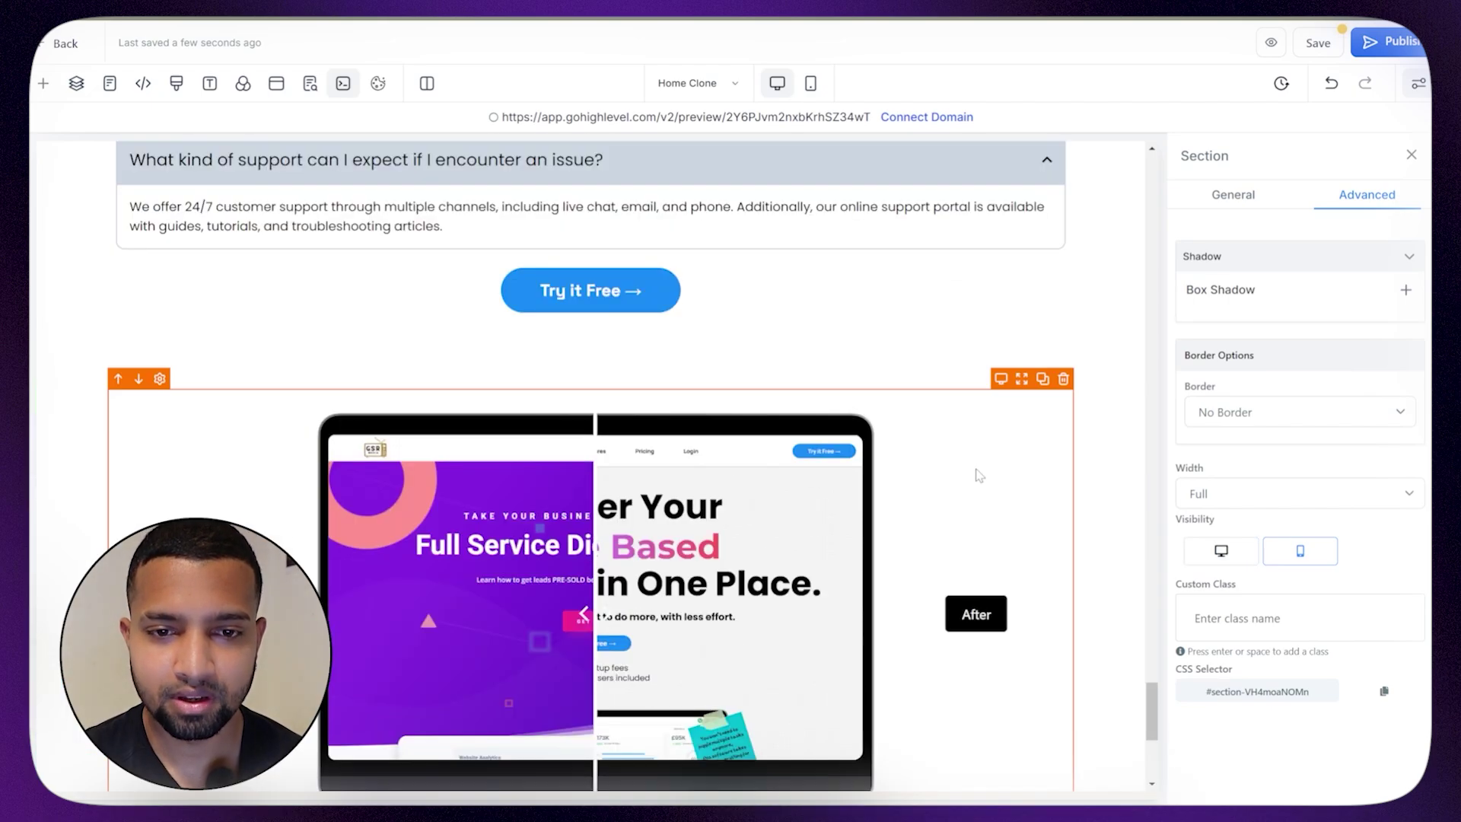
Switch the Home Clone page to the mobile layout and select the custom code element in the duplicated slider section.
click(810, 83)
scroll(669, 343, down, 5)
click(682, 334)
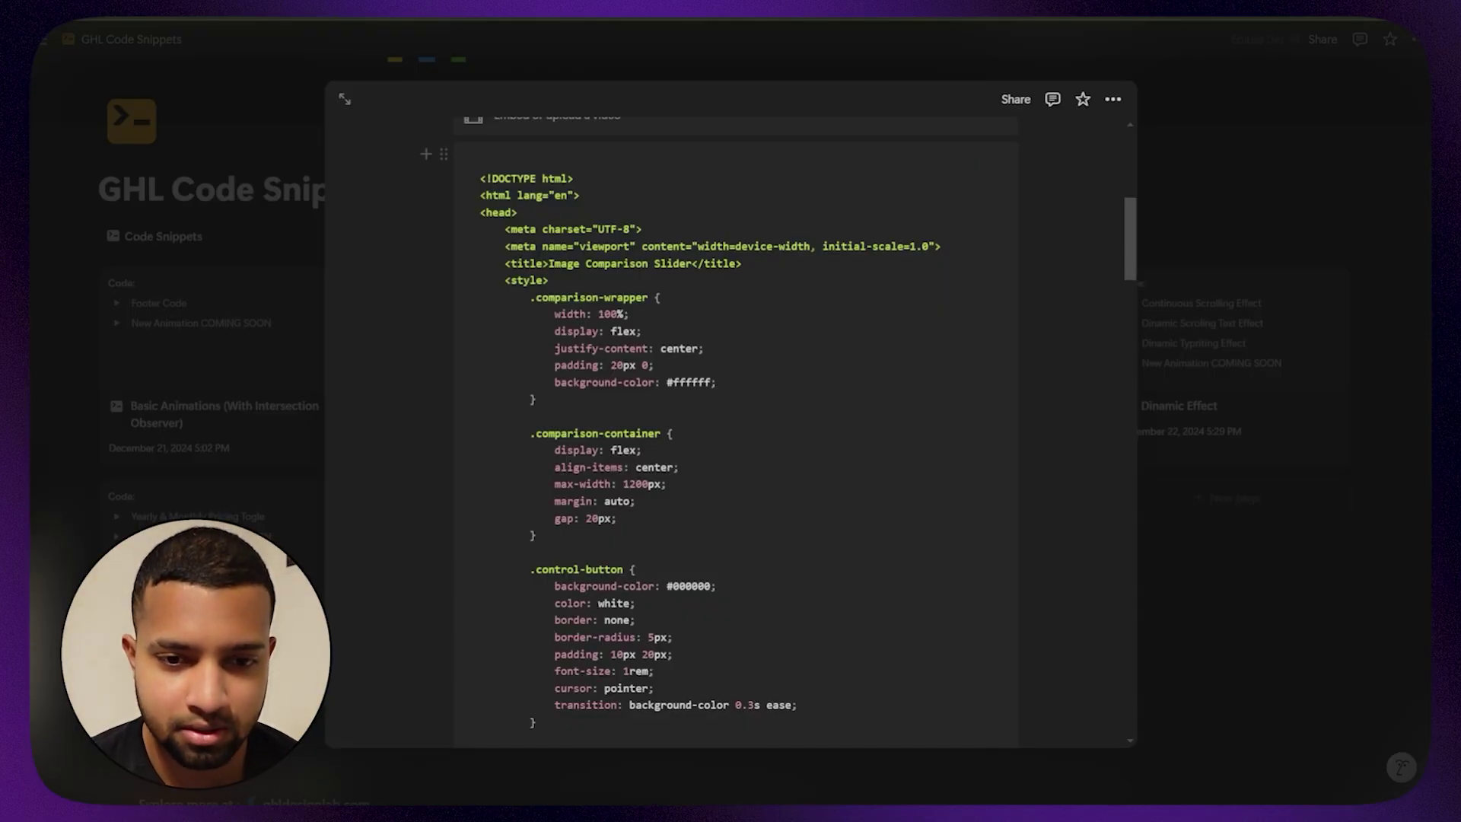
In the Notion page GHL Code Snippets, copy the Before and After (Mobile) code from the Slide Reveale entry.
click(268, 133)
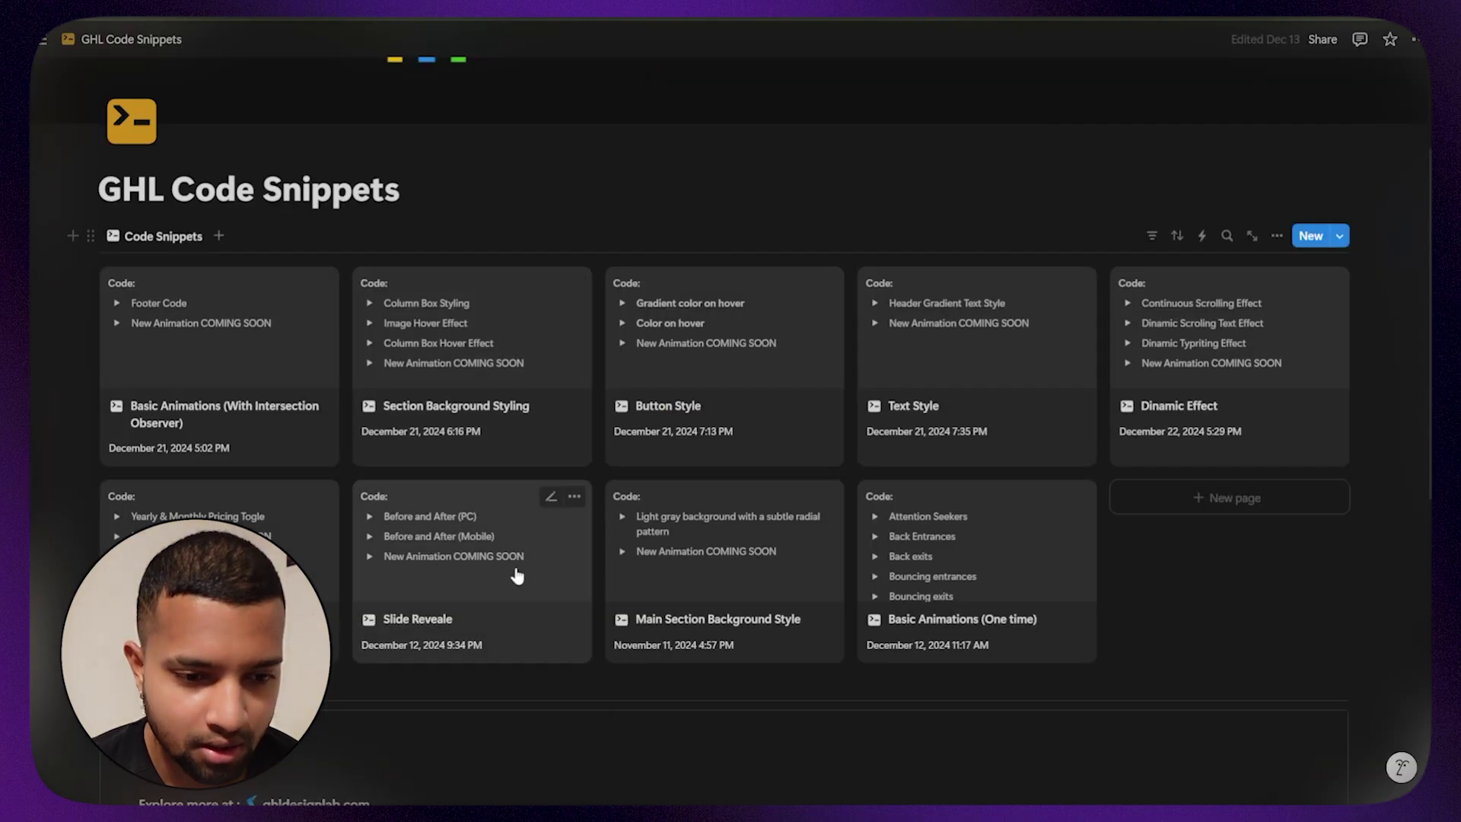
click(490, 567)
scroll(664, 596, down, 5)
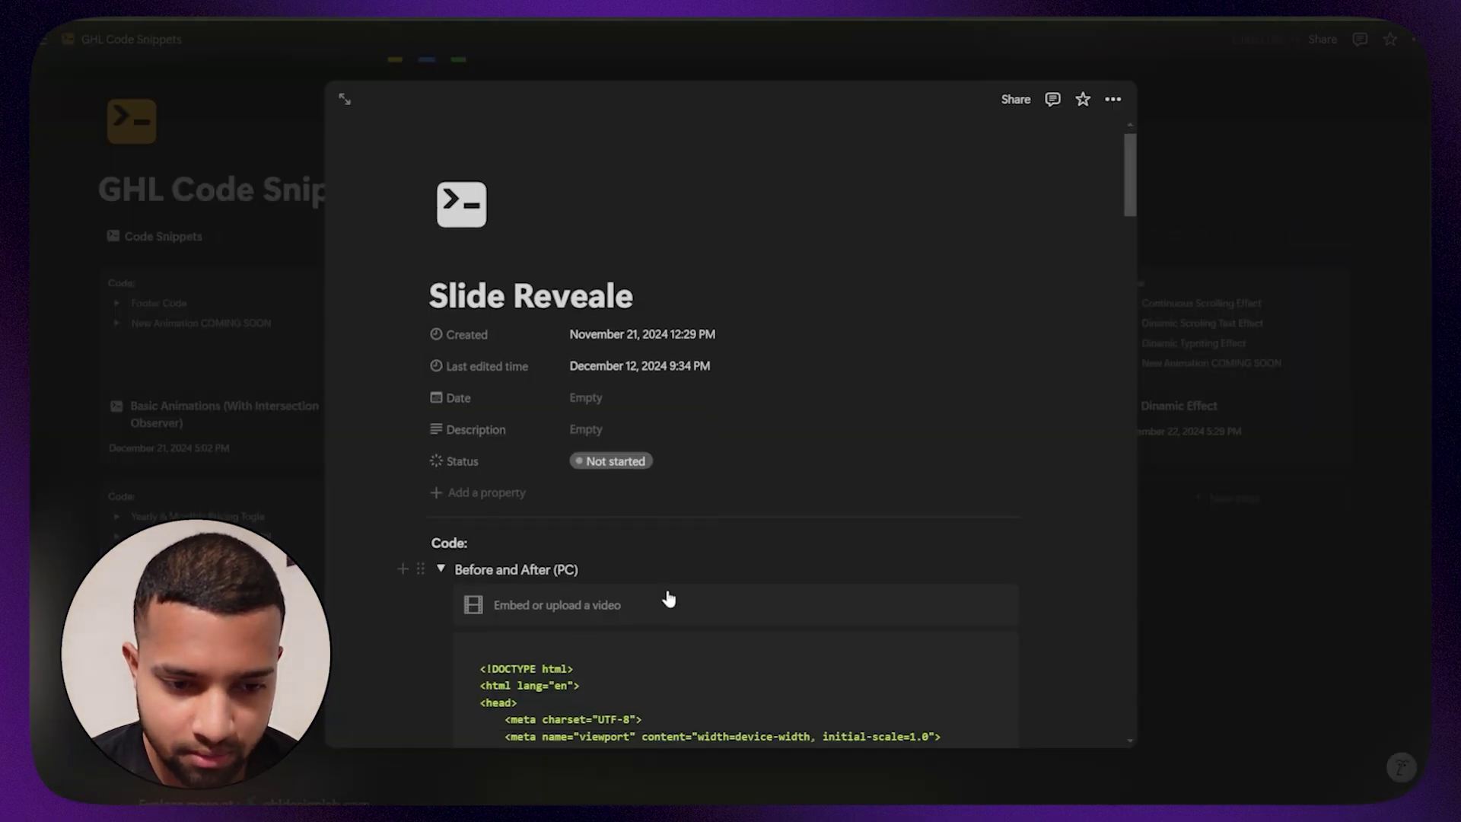
click(440, 178)
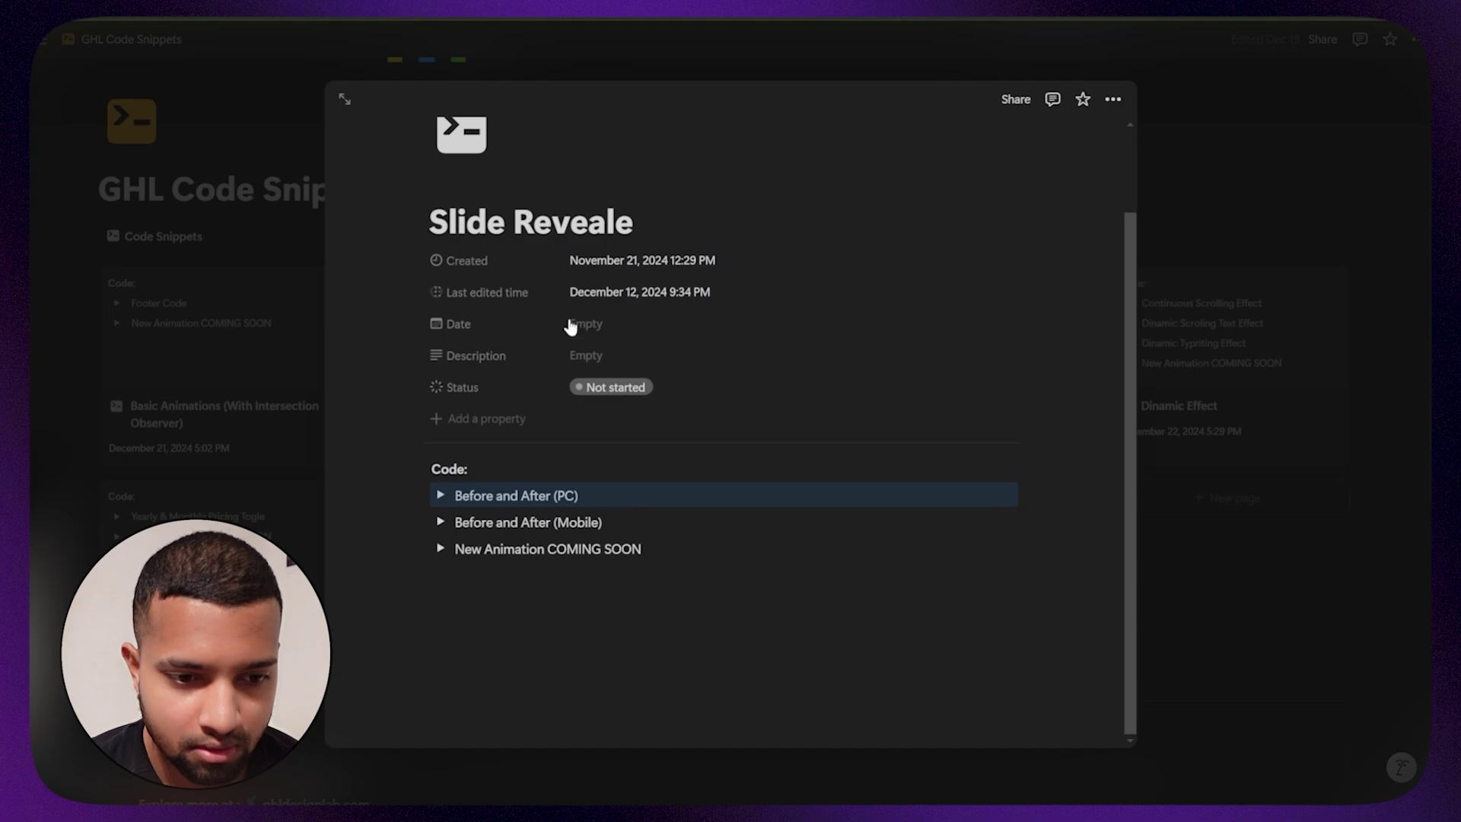
click(440, 525)
scroll(441, 525, down, 4)
scroll(913, 305, down, 3)
scroll(913, 304, up, 3)
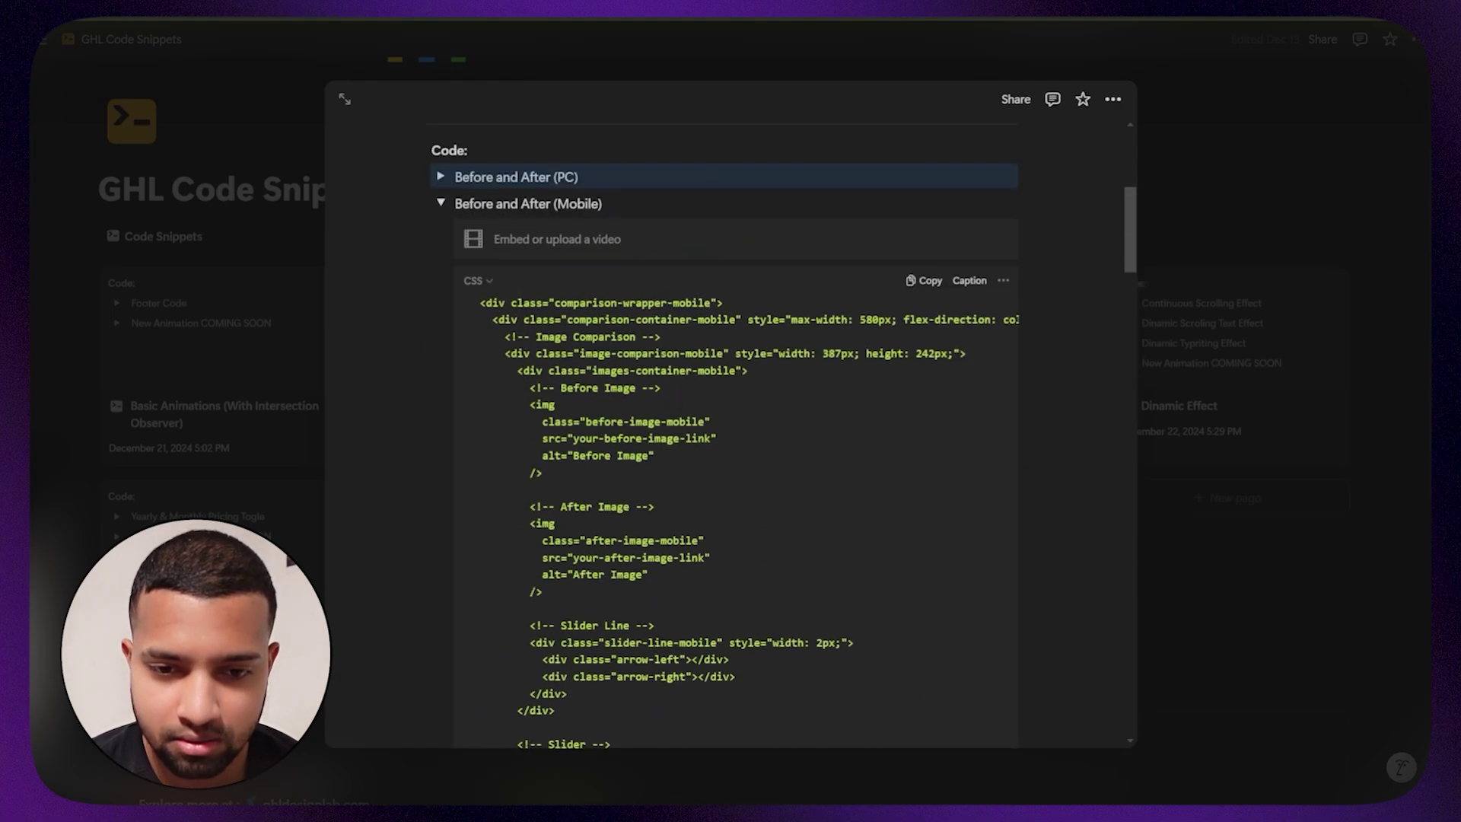
click(926, 282)
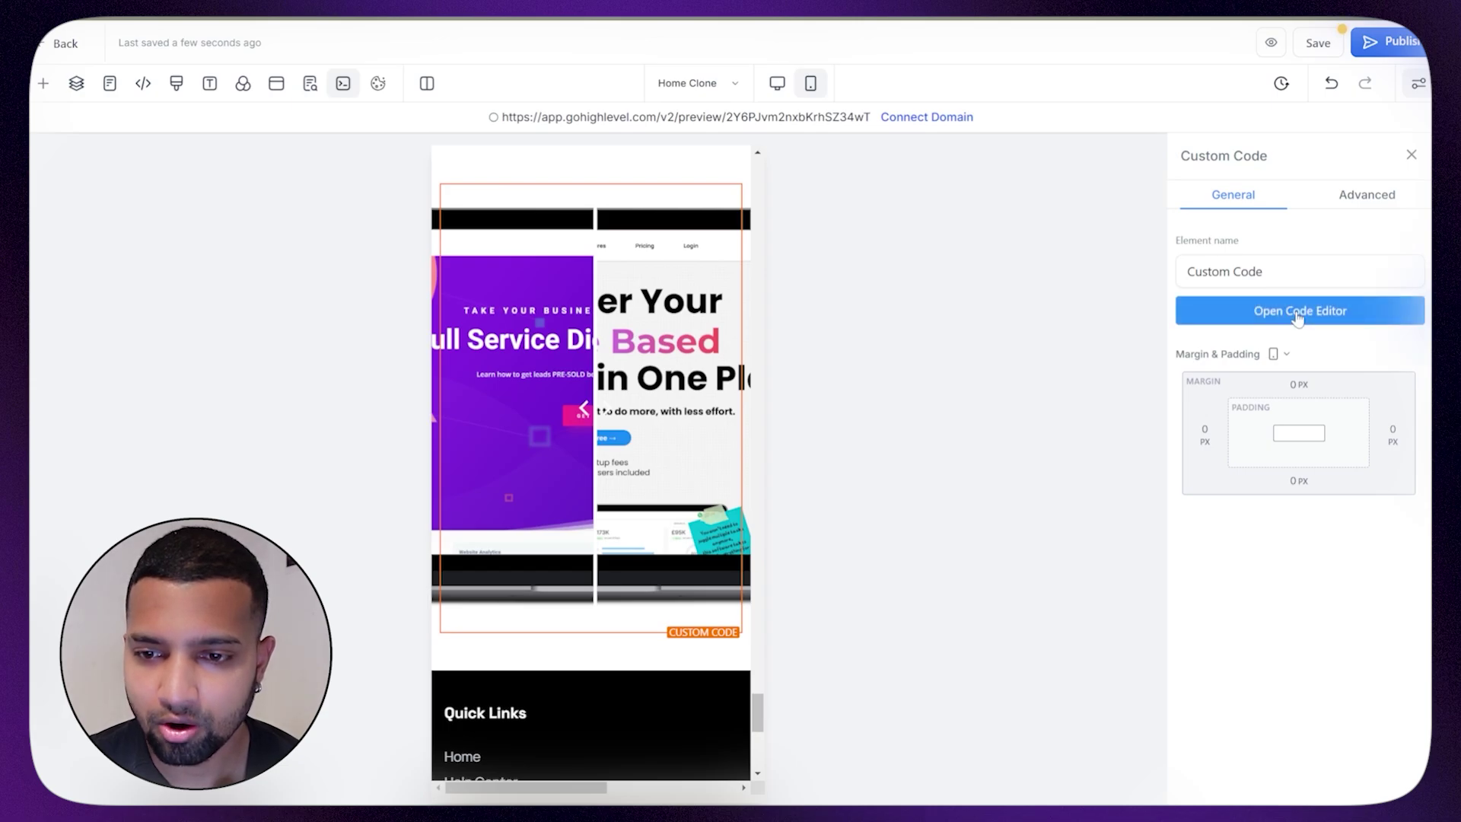
Replace all custom code in the mobile slider element with the copied Before and After (Mobile) code and save it.
click(1297, 314)
key(ctrl+a)
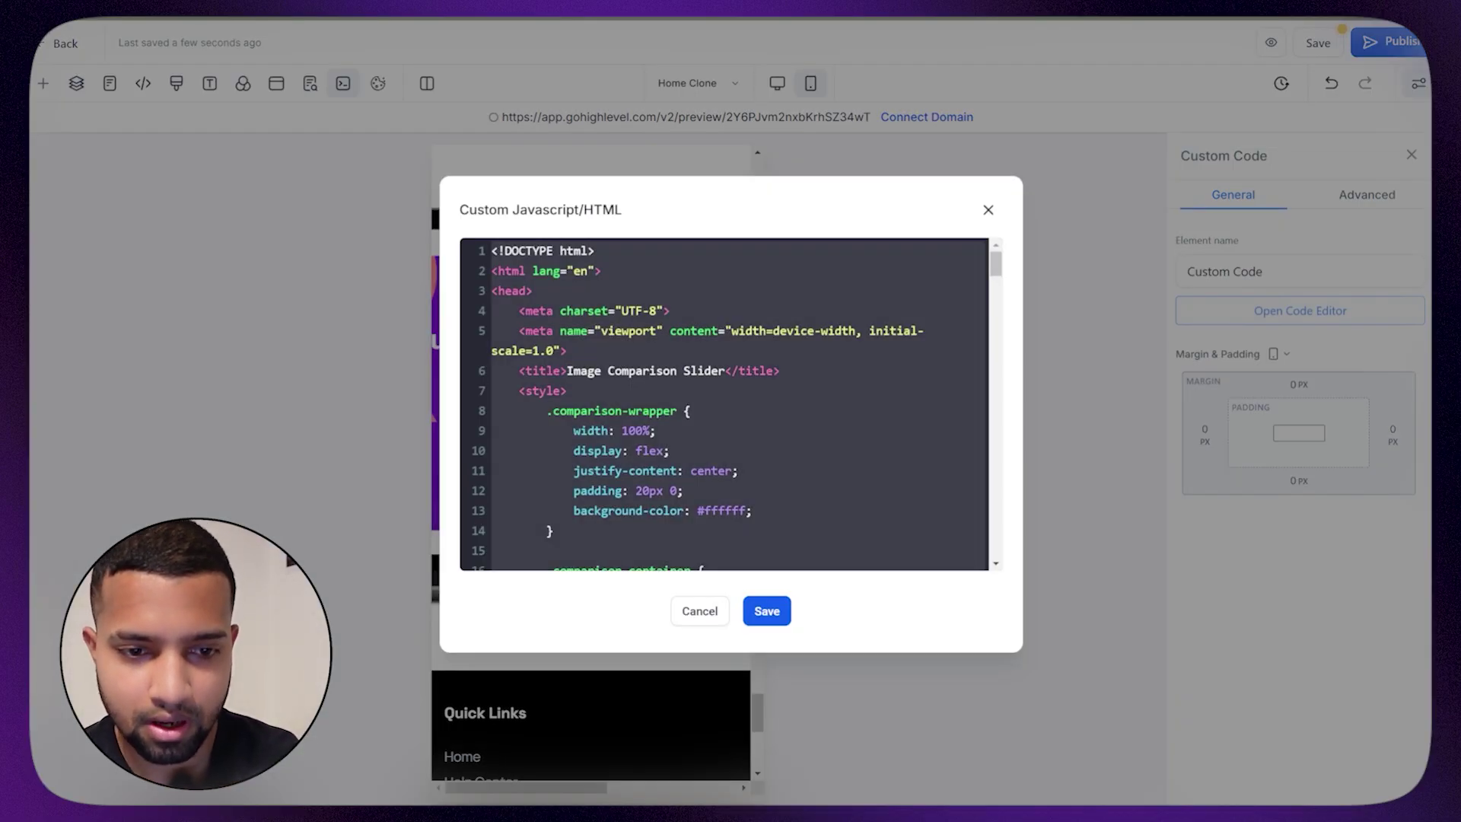
key(BackSpace)
key(ctrl+v)
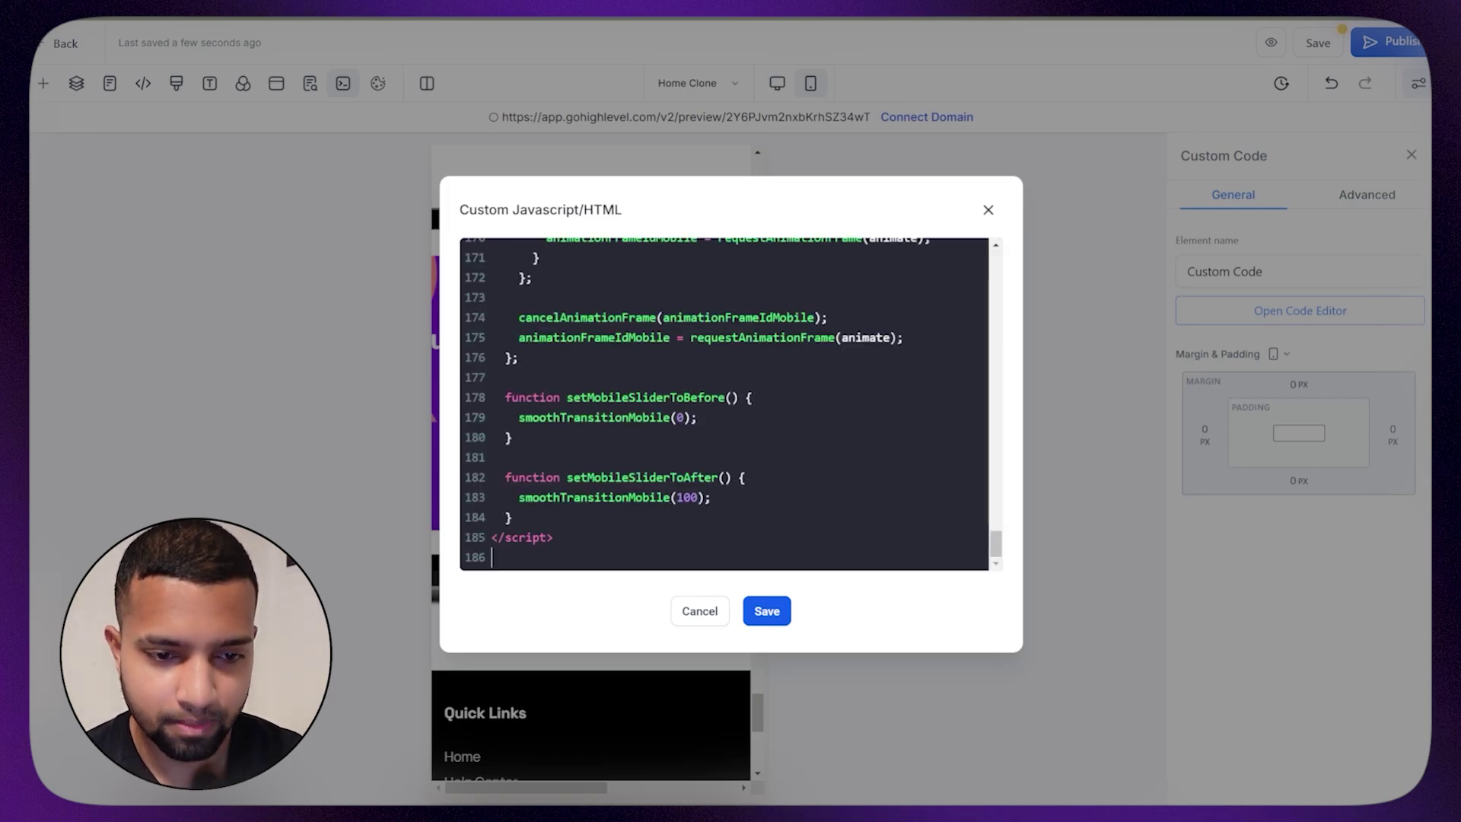
click(768, 607)
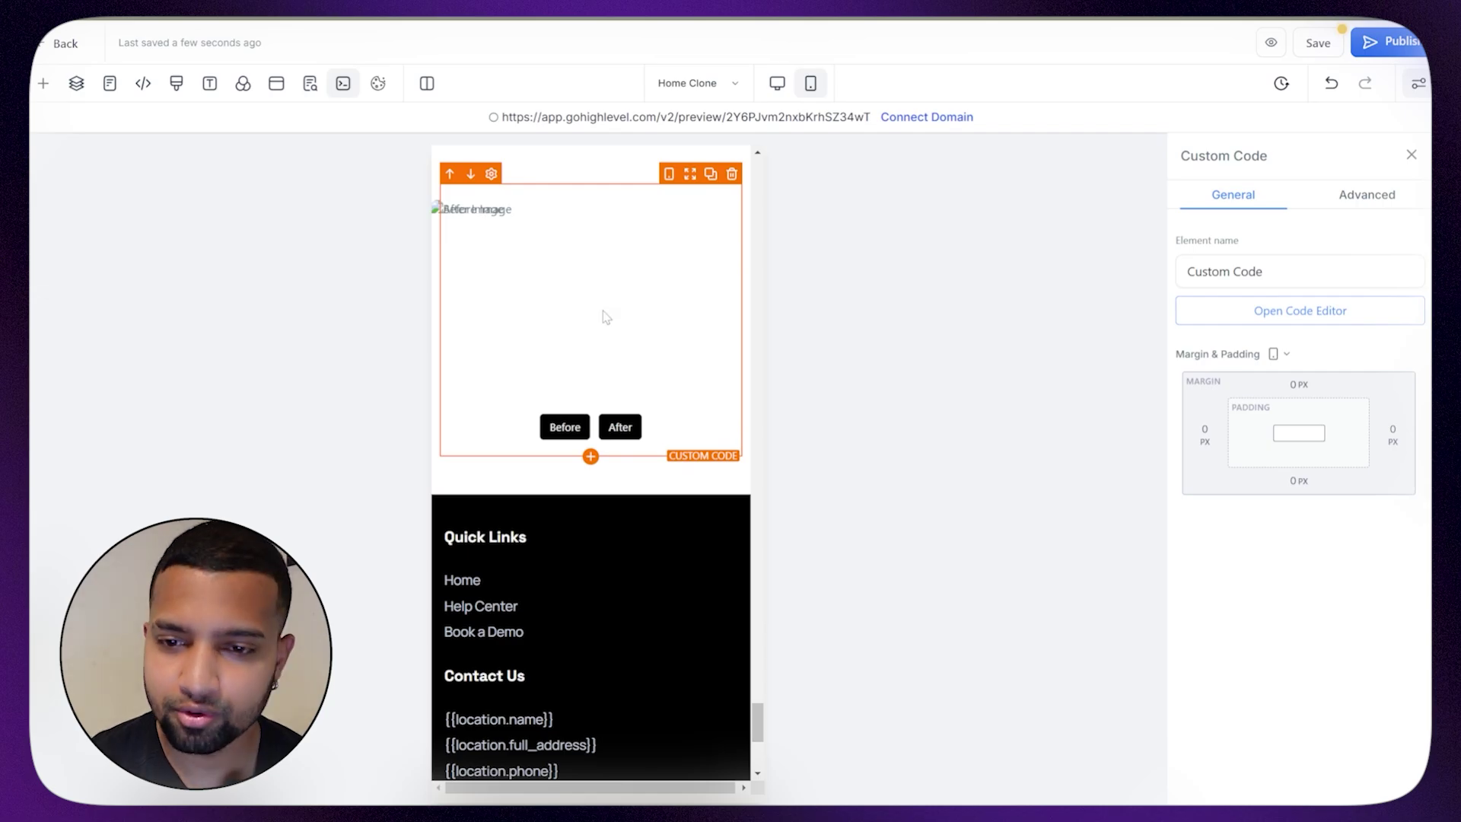
Look through the mobile slider's custom code, including the before and after image link placeholders, and close it without edits.
click(1248, 308)
scroll(723, 403, down, 20)
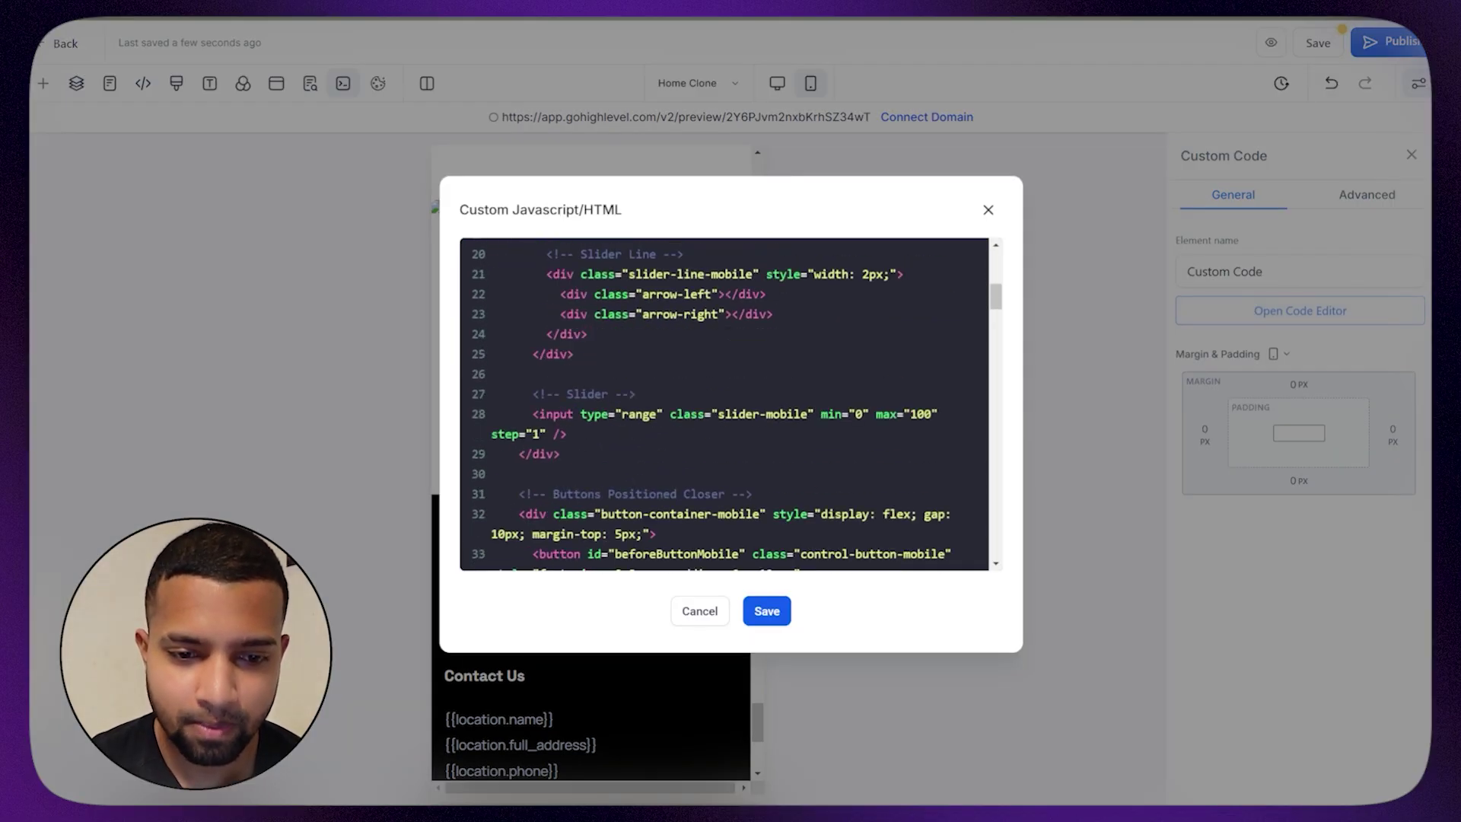
scroll(722, 403, down, 17)
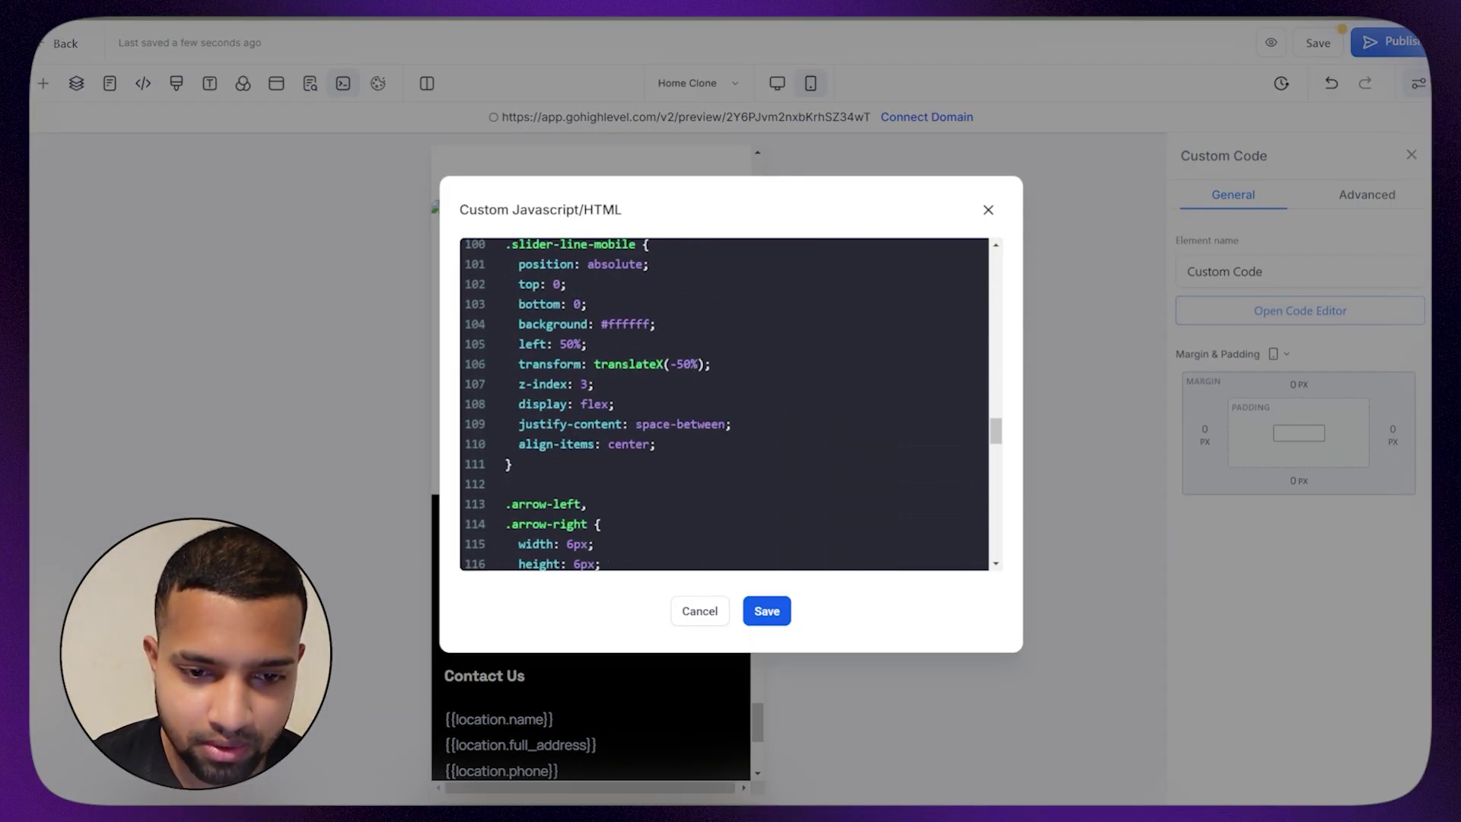
scroll(723, 403, down, 10)
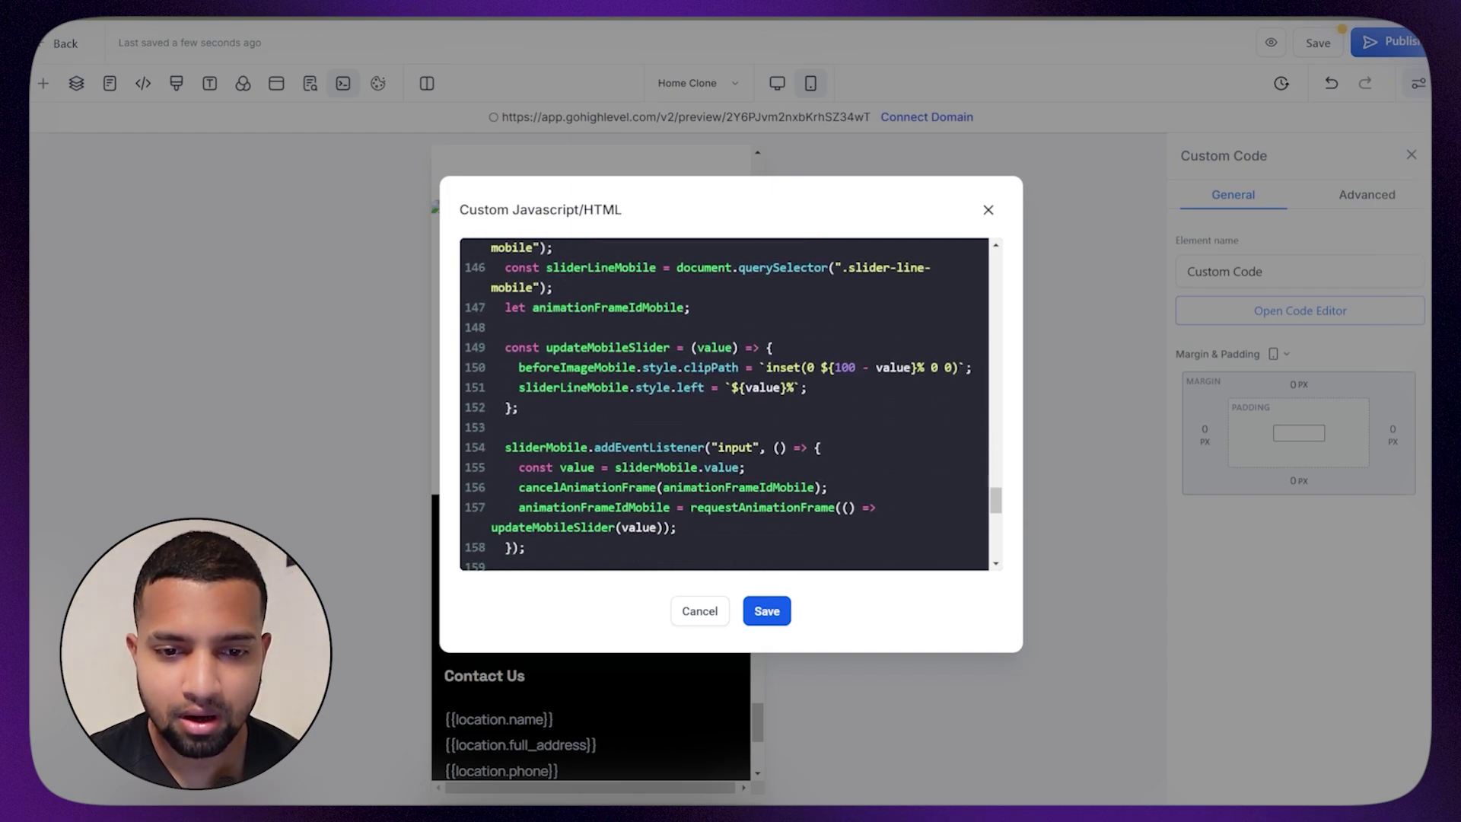
scroll(723, 403, up, 20)
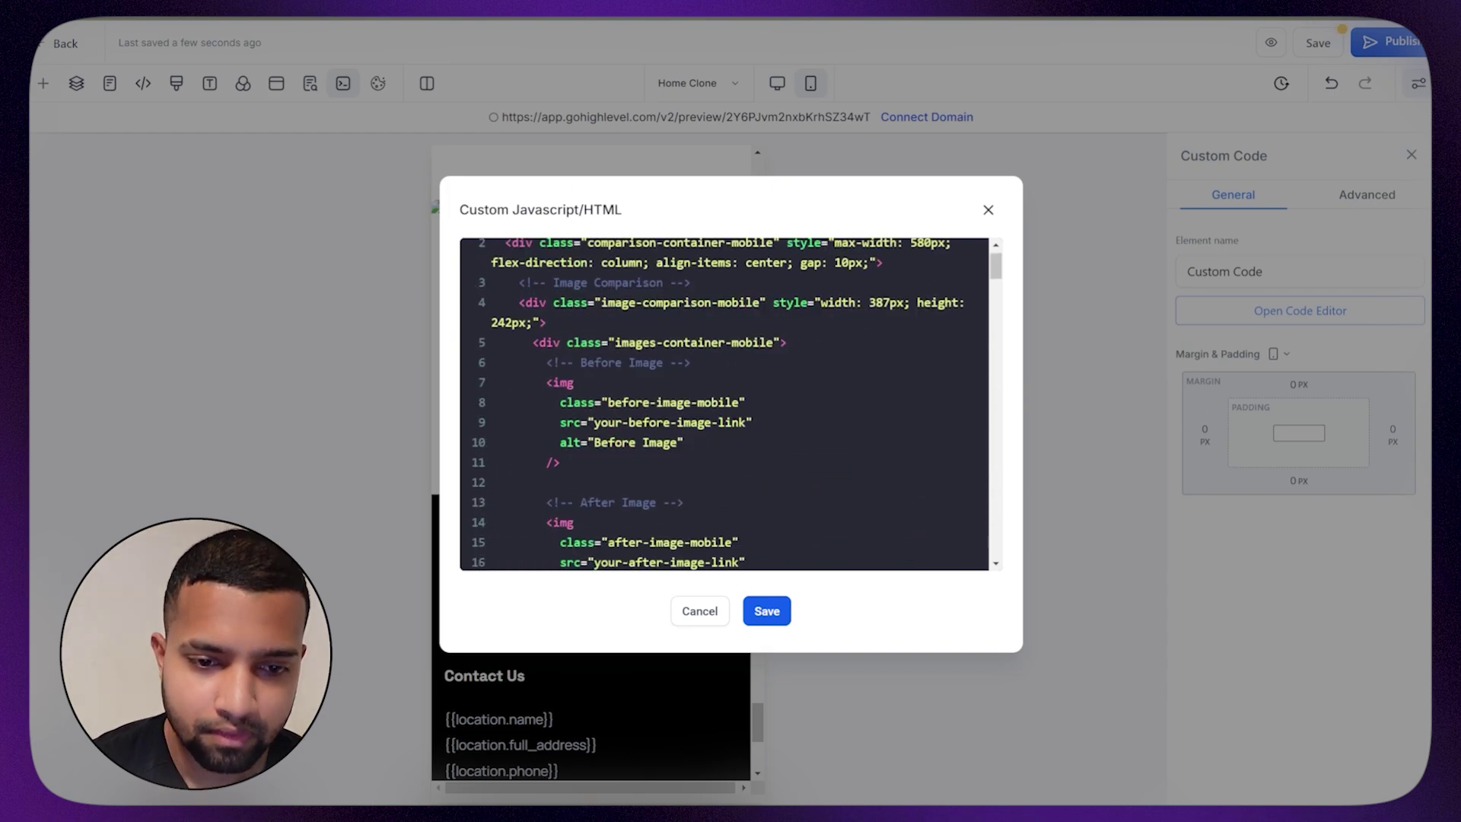
scroll(723, 403, down, 2)
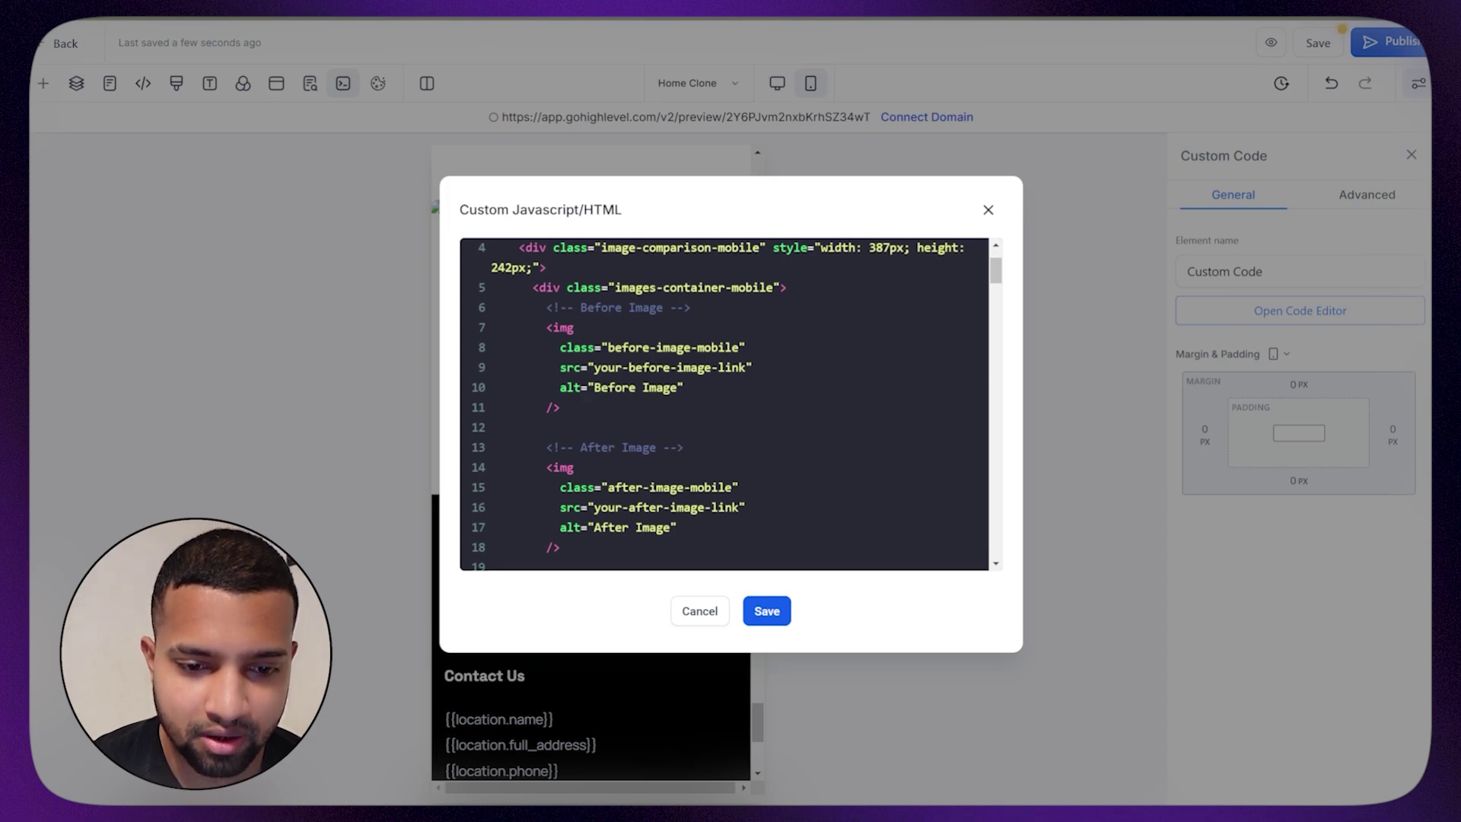
click(988, 211)
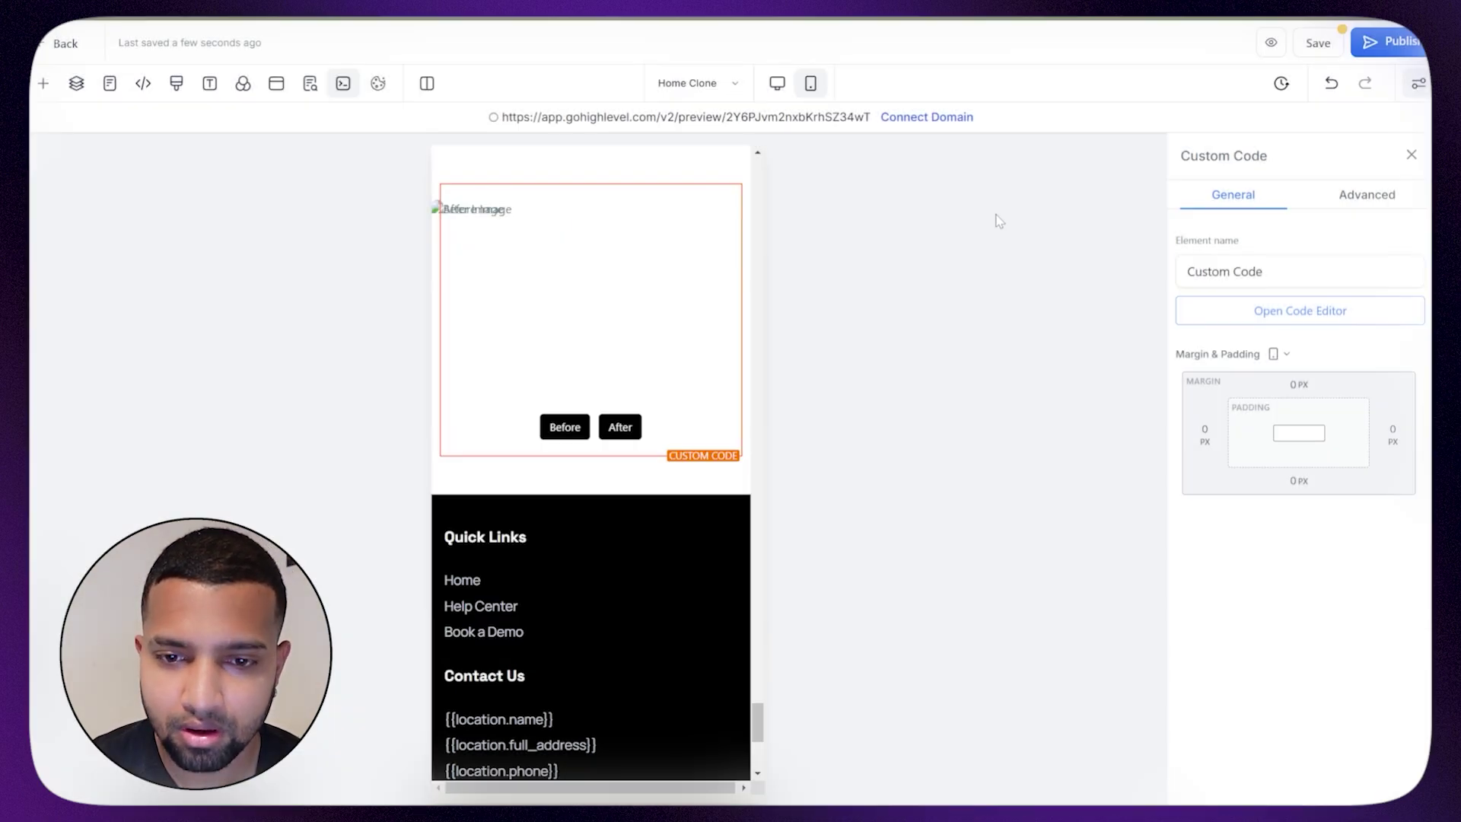
Copy the link of the "Empower Your Service Based Business" laptop image from the media storage.
click(591, 464)
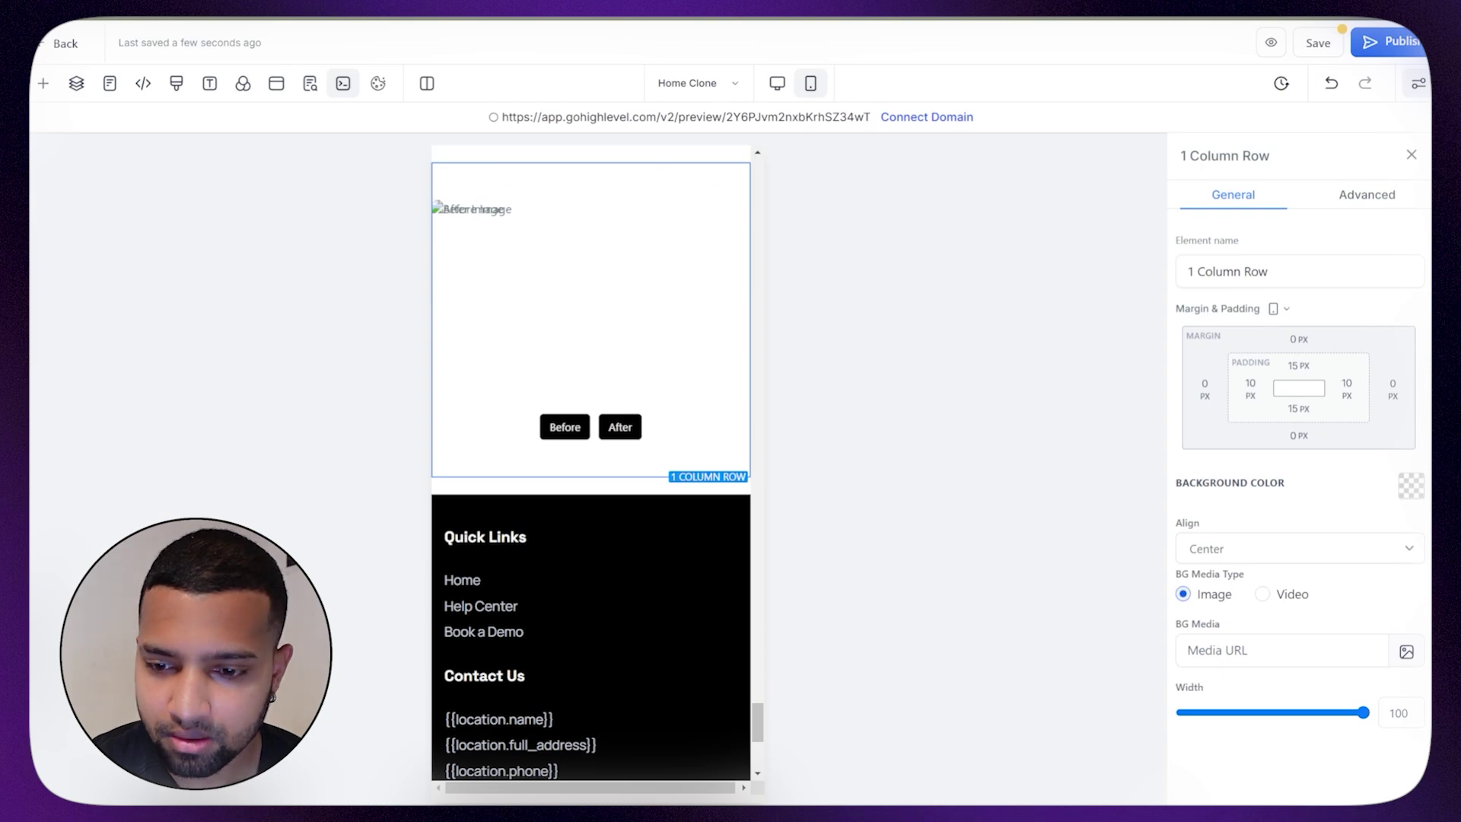
click(1405, 652)
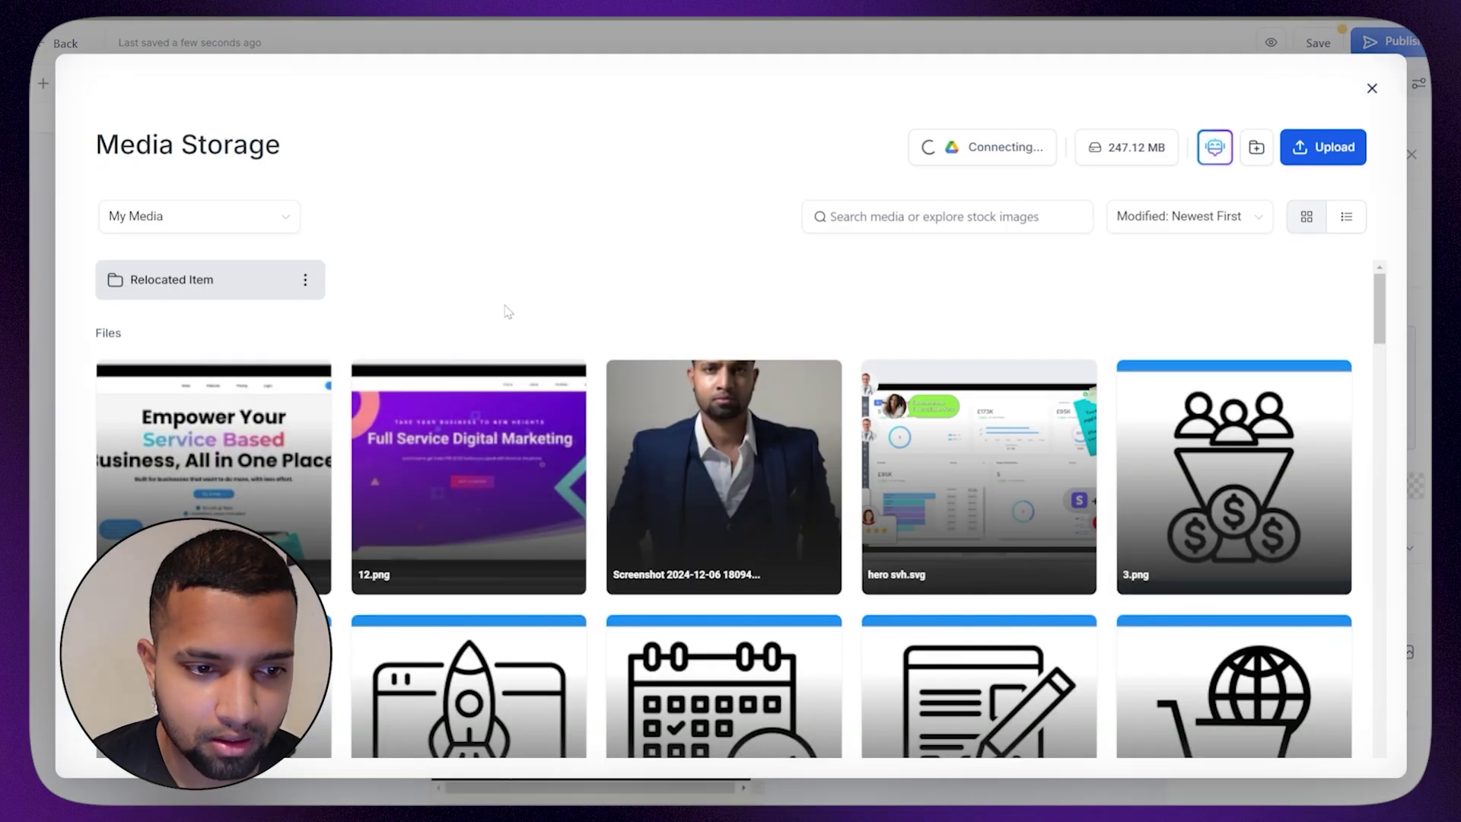
click(312, 379)
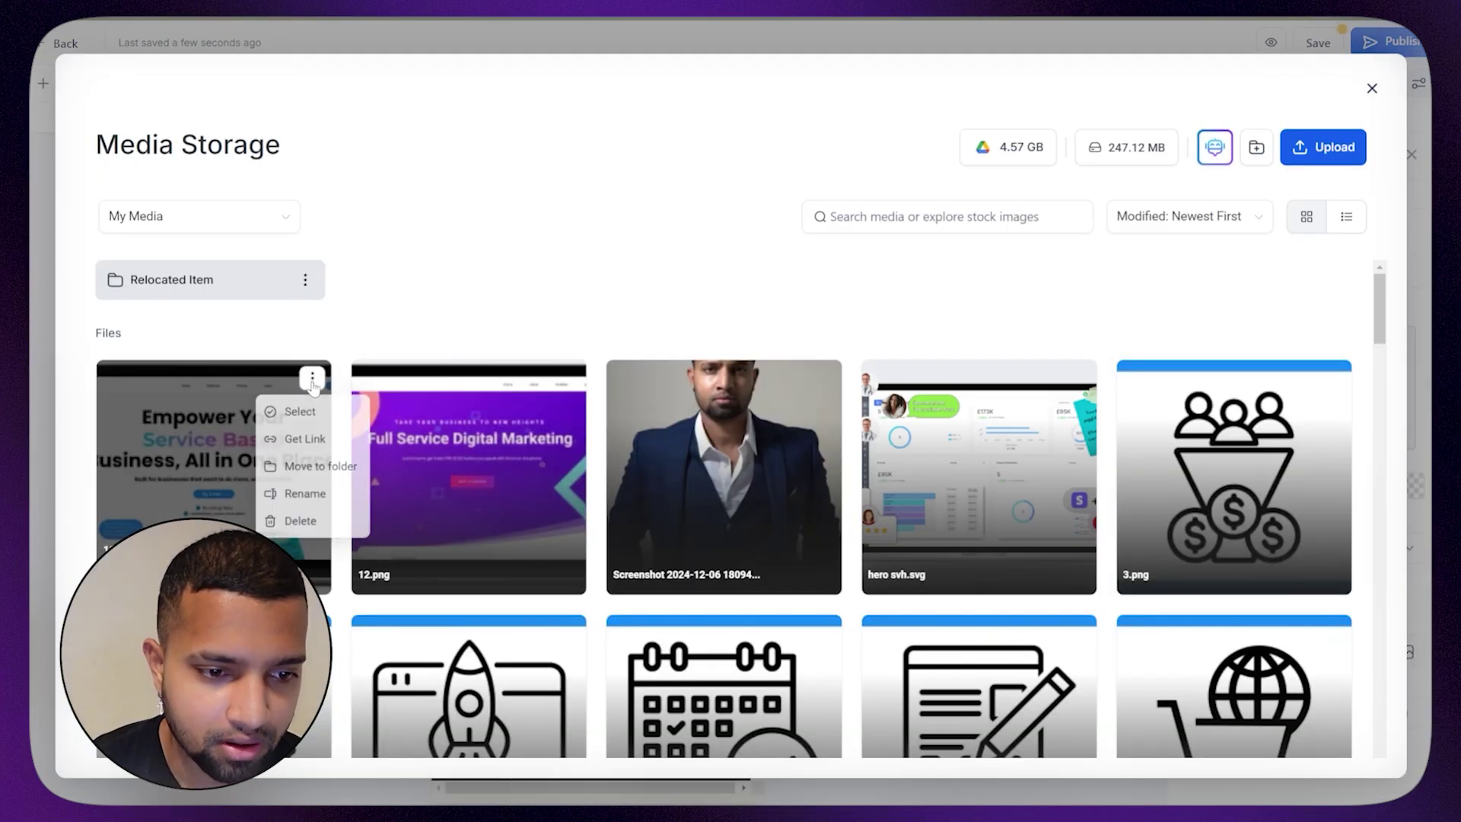
click(312, 449)
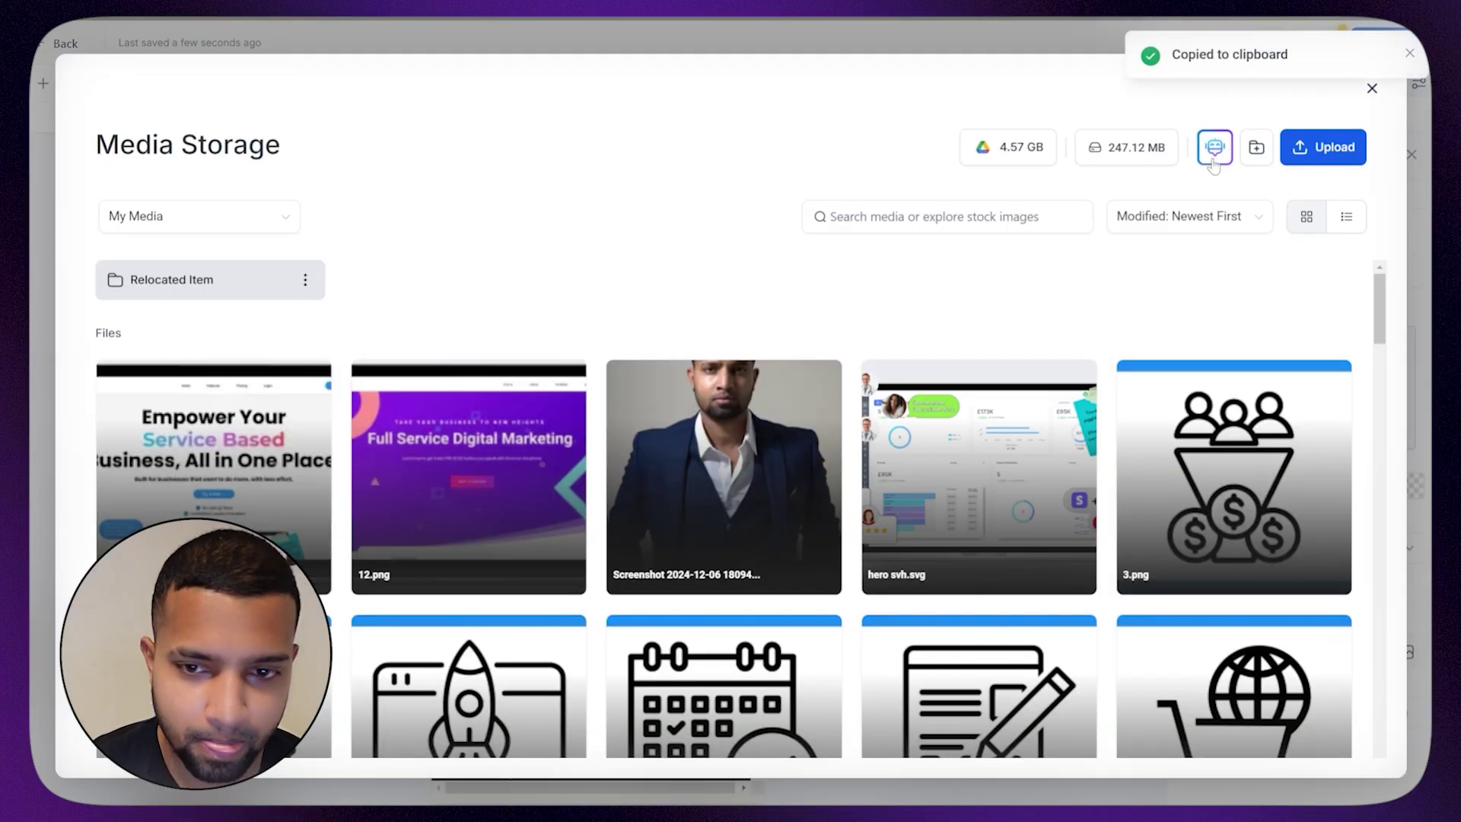
click(1374, 88)
Replace the your-after-image-link placeholder in the mobile slider code with the copied image link and save the code.
click(667, 392)
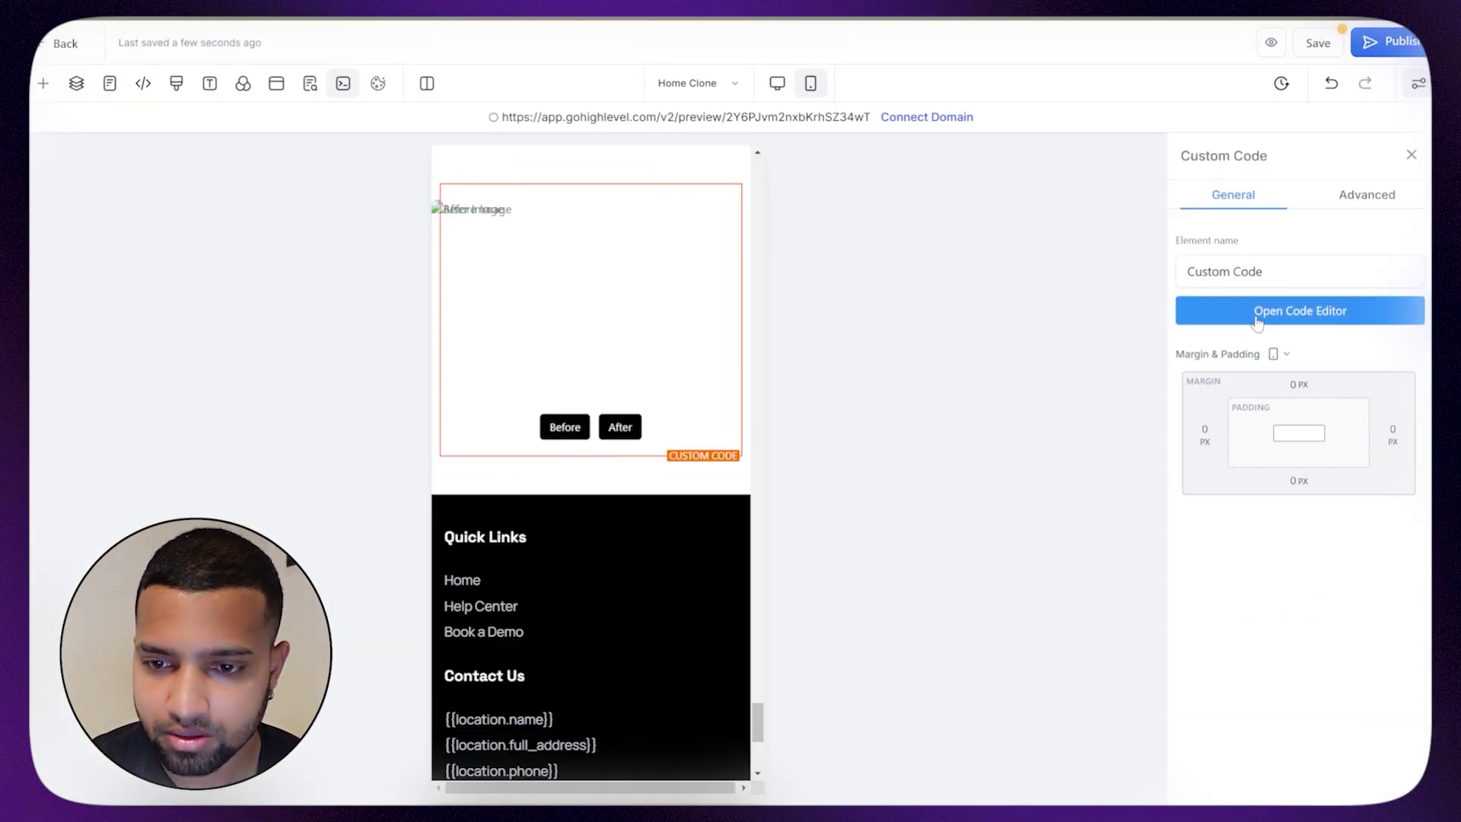
click(1300, 310)
scroll(723, 403, down, 3)
drag(593, 424, 734, 424)
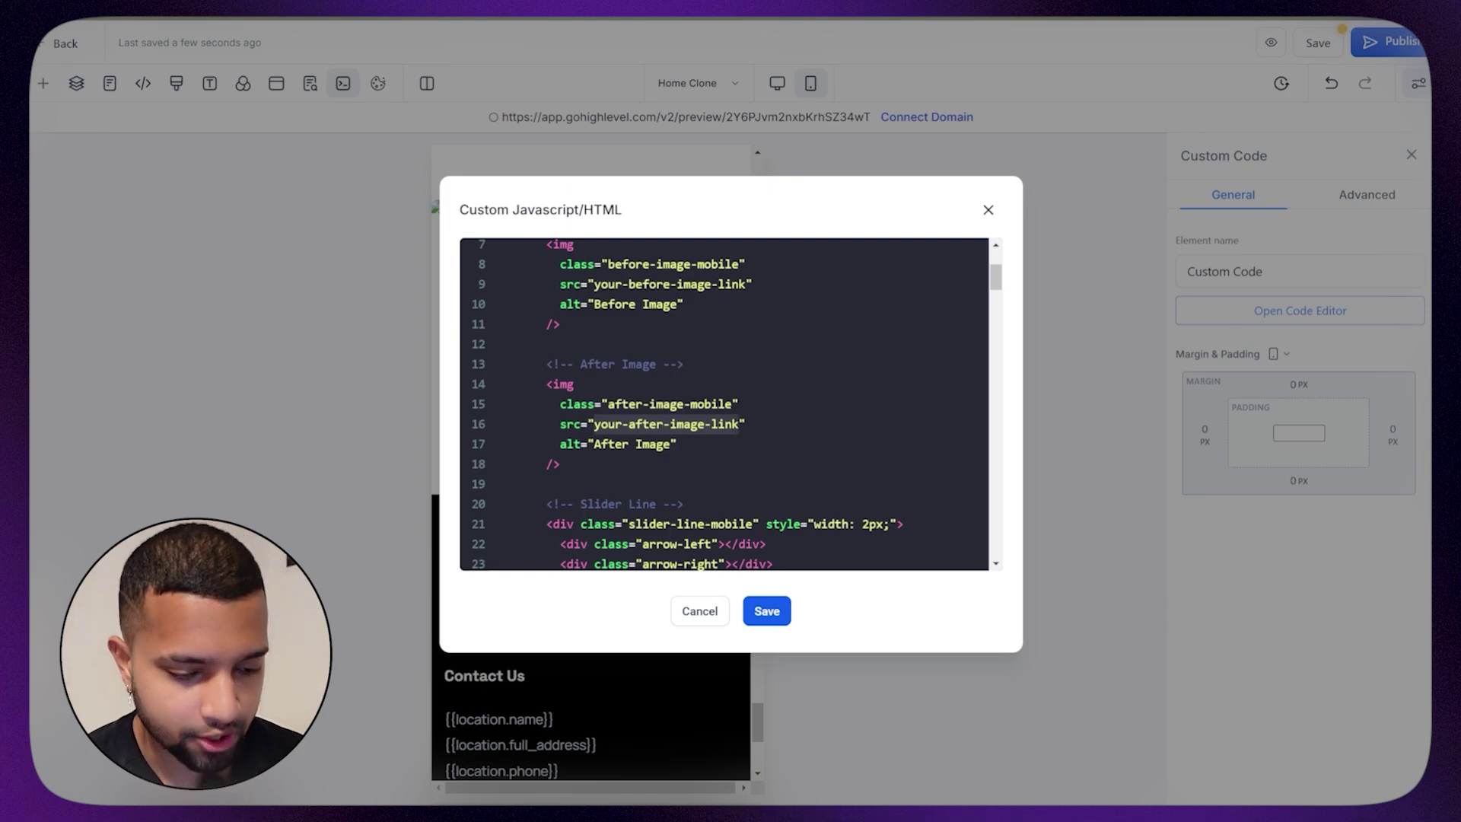
key(ctrl+v)
click(761, 611)
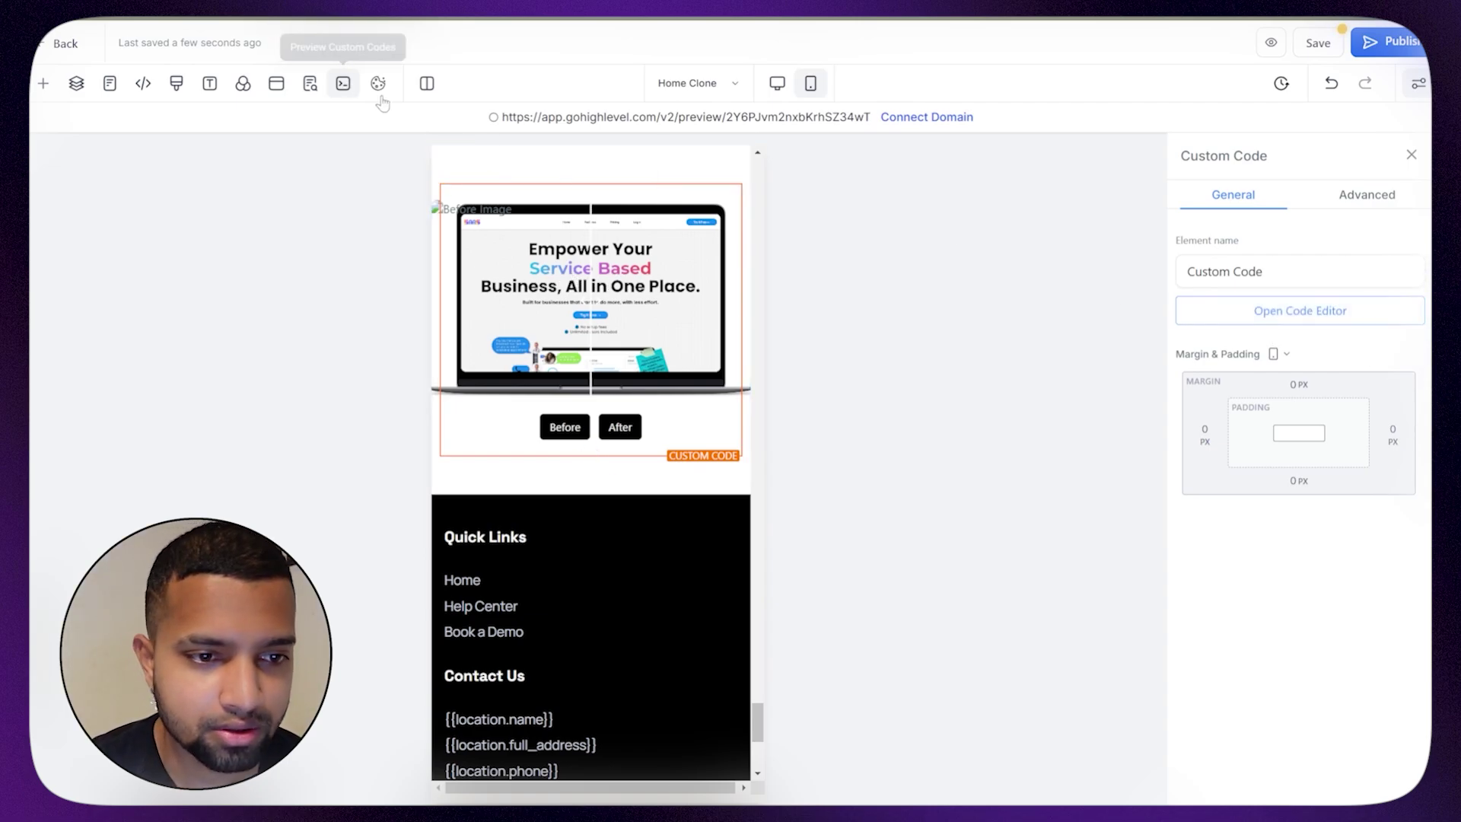
Set the mobile slider code's before image source to the link of the "Full Service Digital Marketing" image, and save the code and page.
click(1300, 311)
click(768, 607)
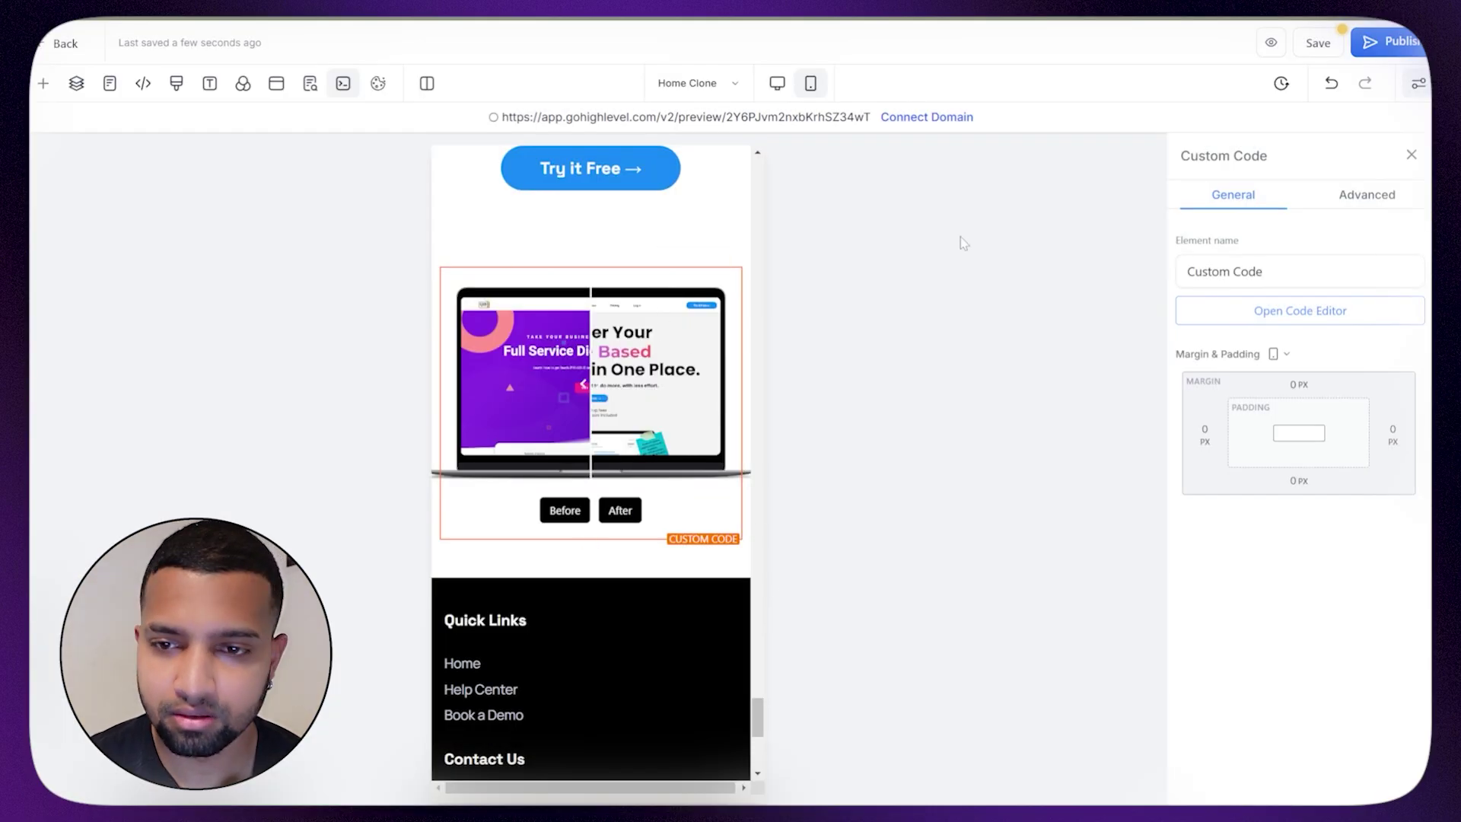
click(1320, 46)
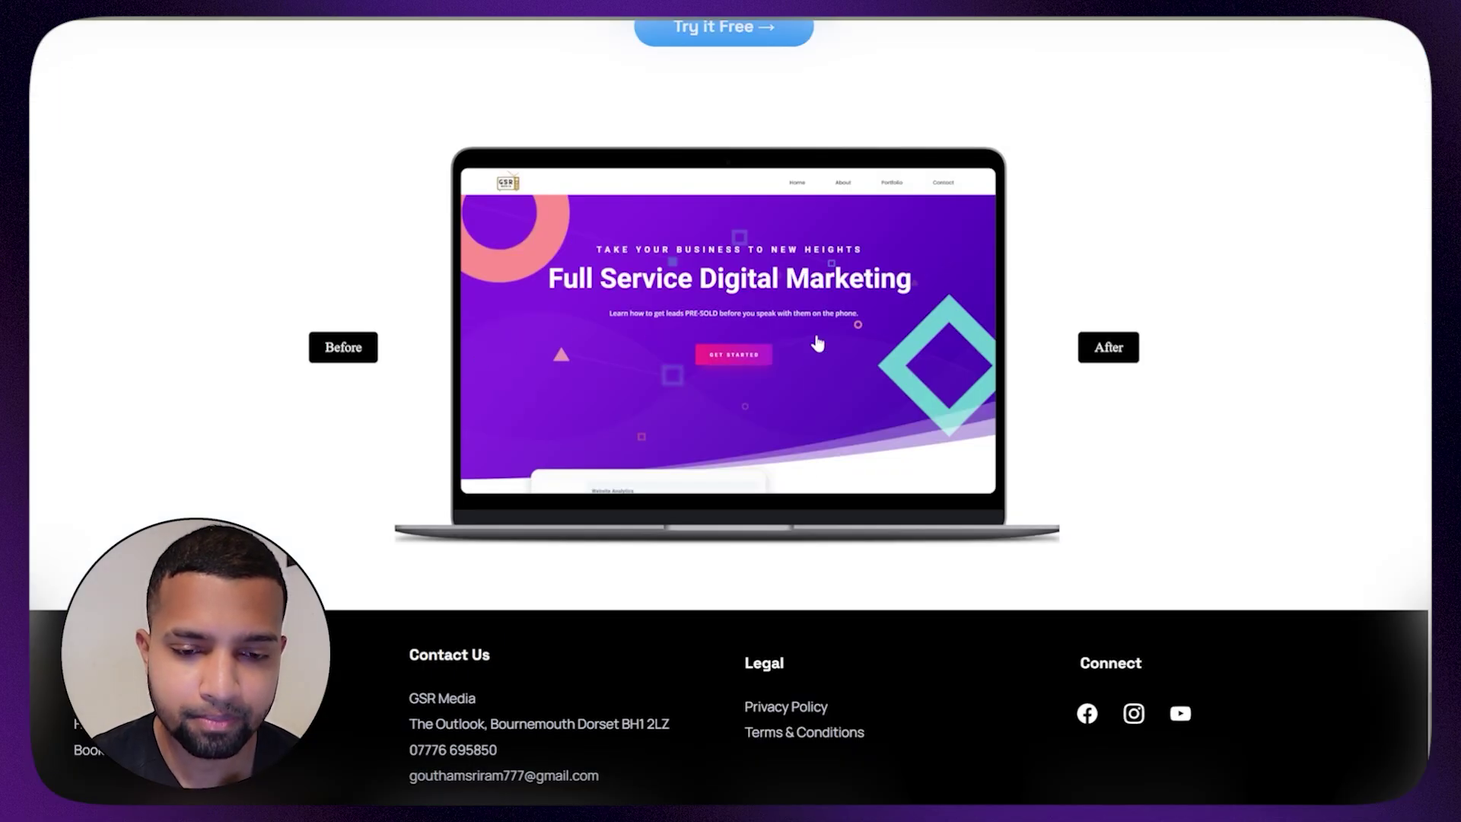
Move the comparison slider's divider in the desktop preview, and find the mobile slider on the page emulated as a Pixel 7.
drag(815, 336, 747, 347)
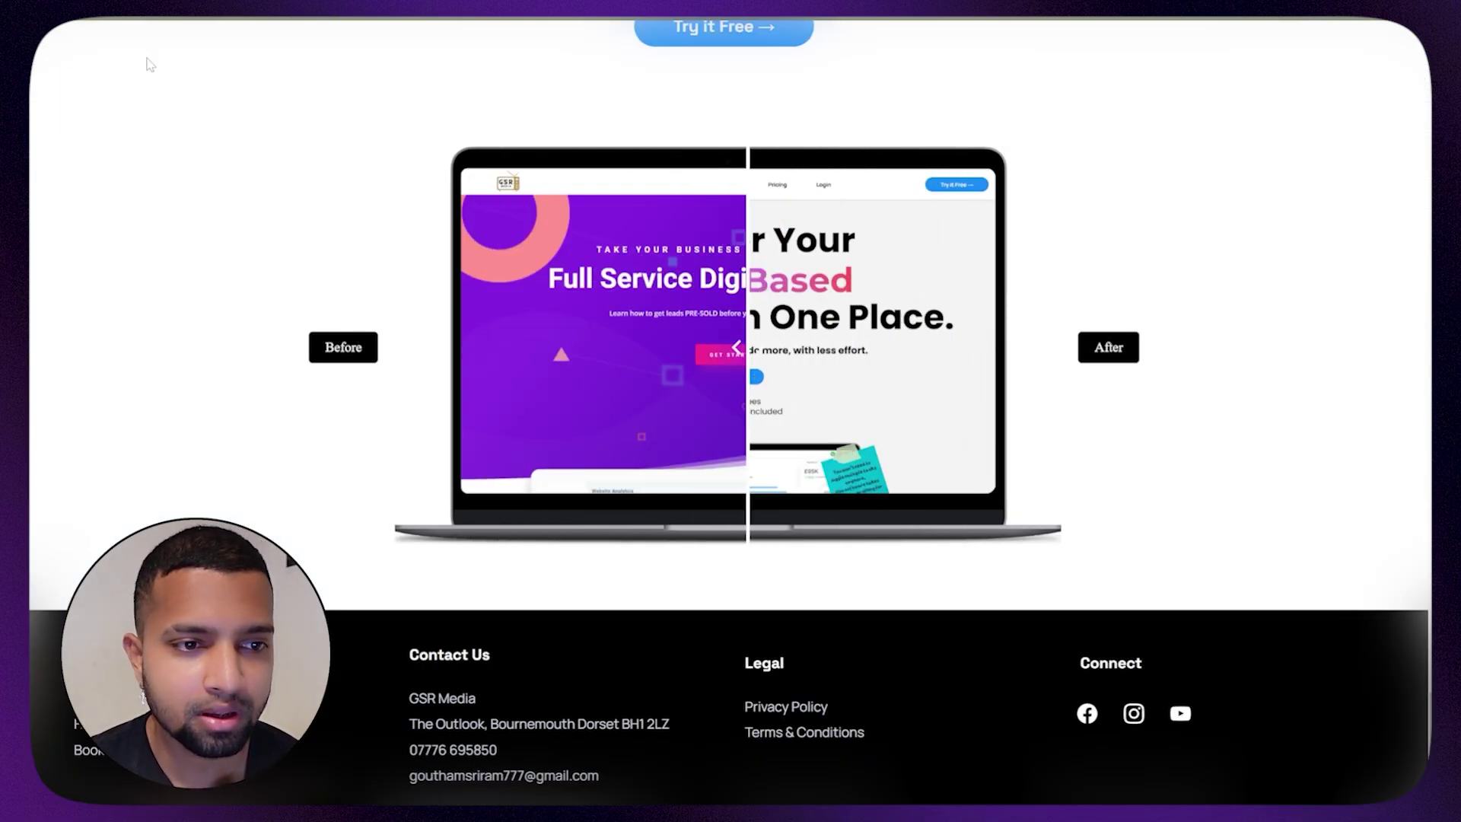
click(682, 326)
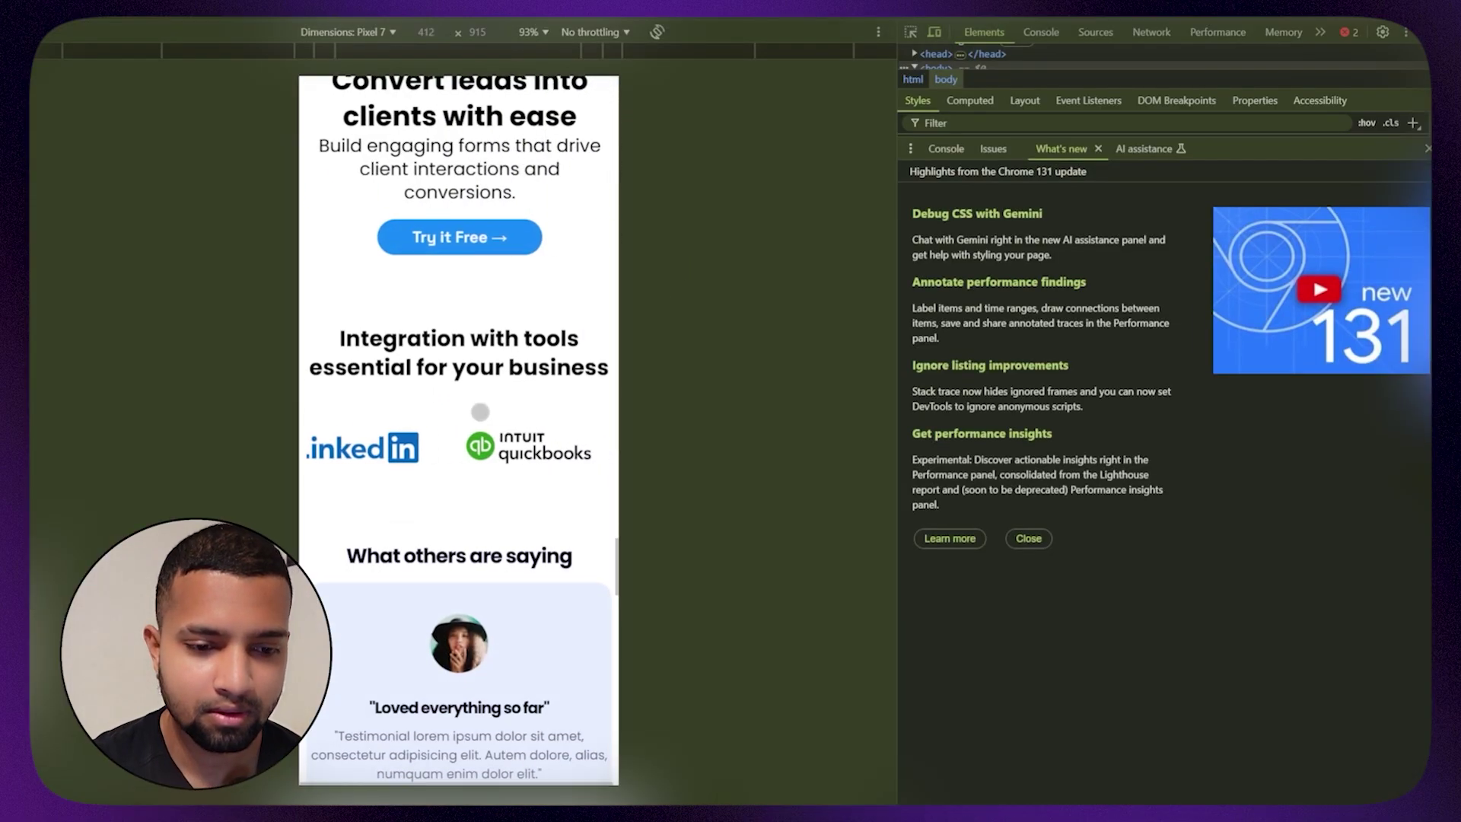
scroll(480, 413, down, 5)
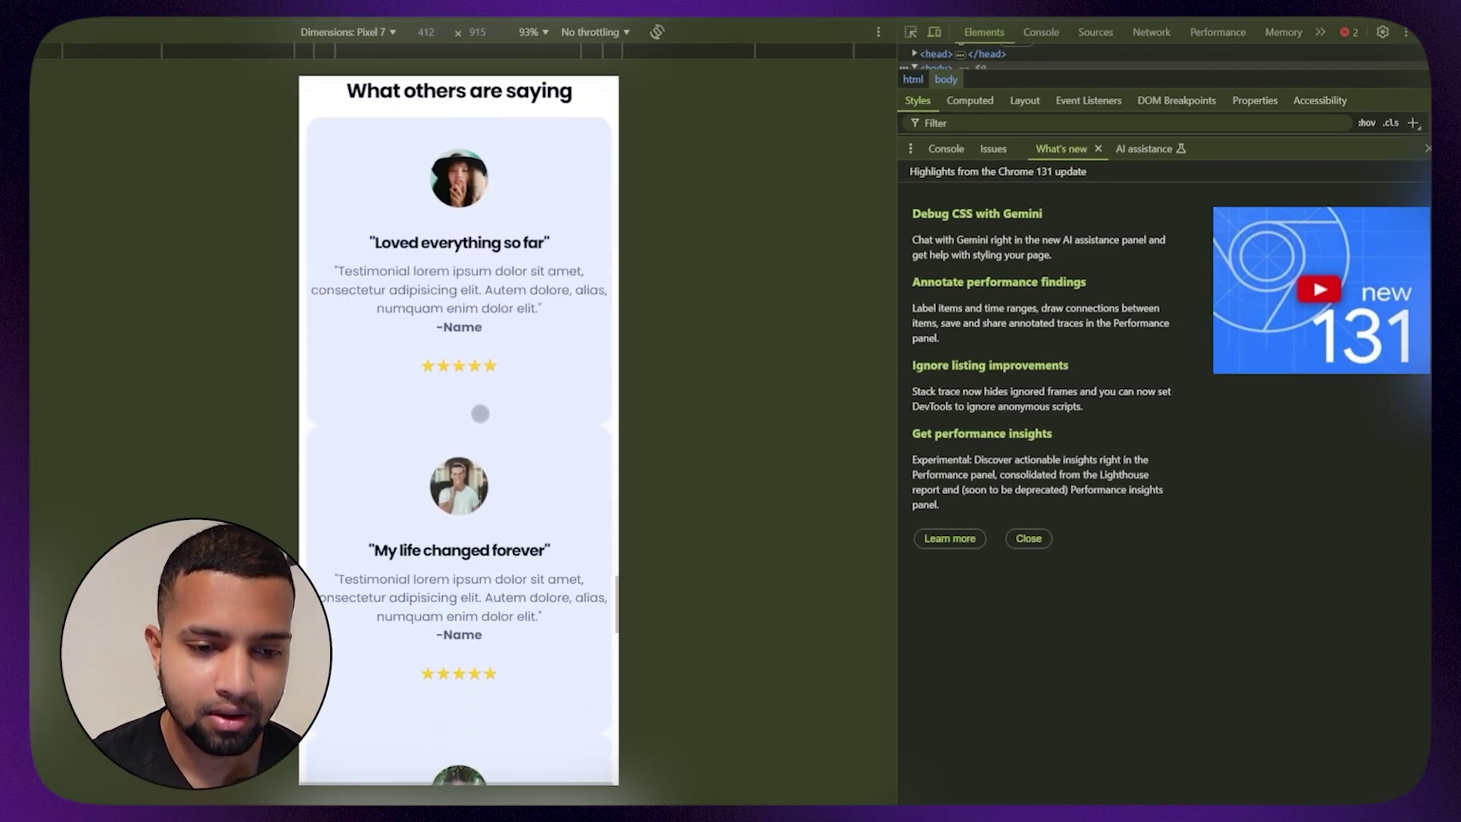
scroll(480, 413, down, 15)
scroll(482, 414, up, 8)
scroll(483, 414, down, 2)
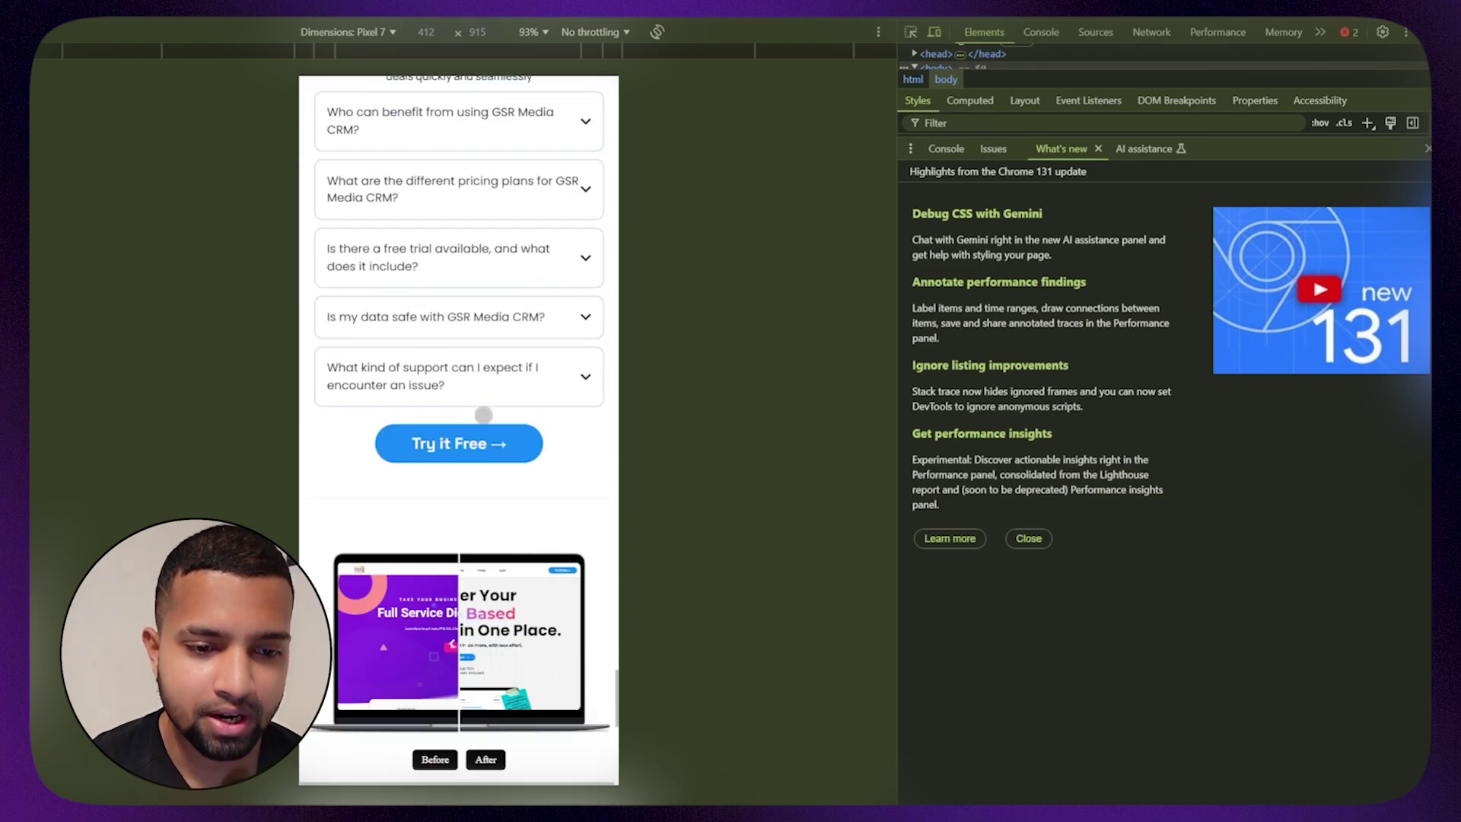
Test the mobile comparison slider by moving its divider across the laptop image and switching between its Before and After buttons.
scroll(483, 414, down, 4)
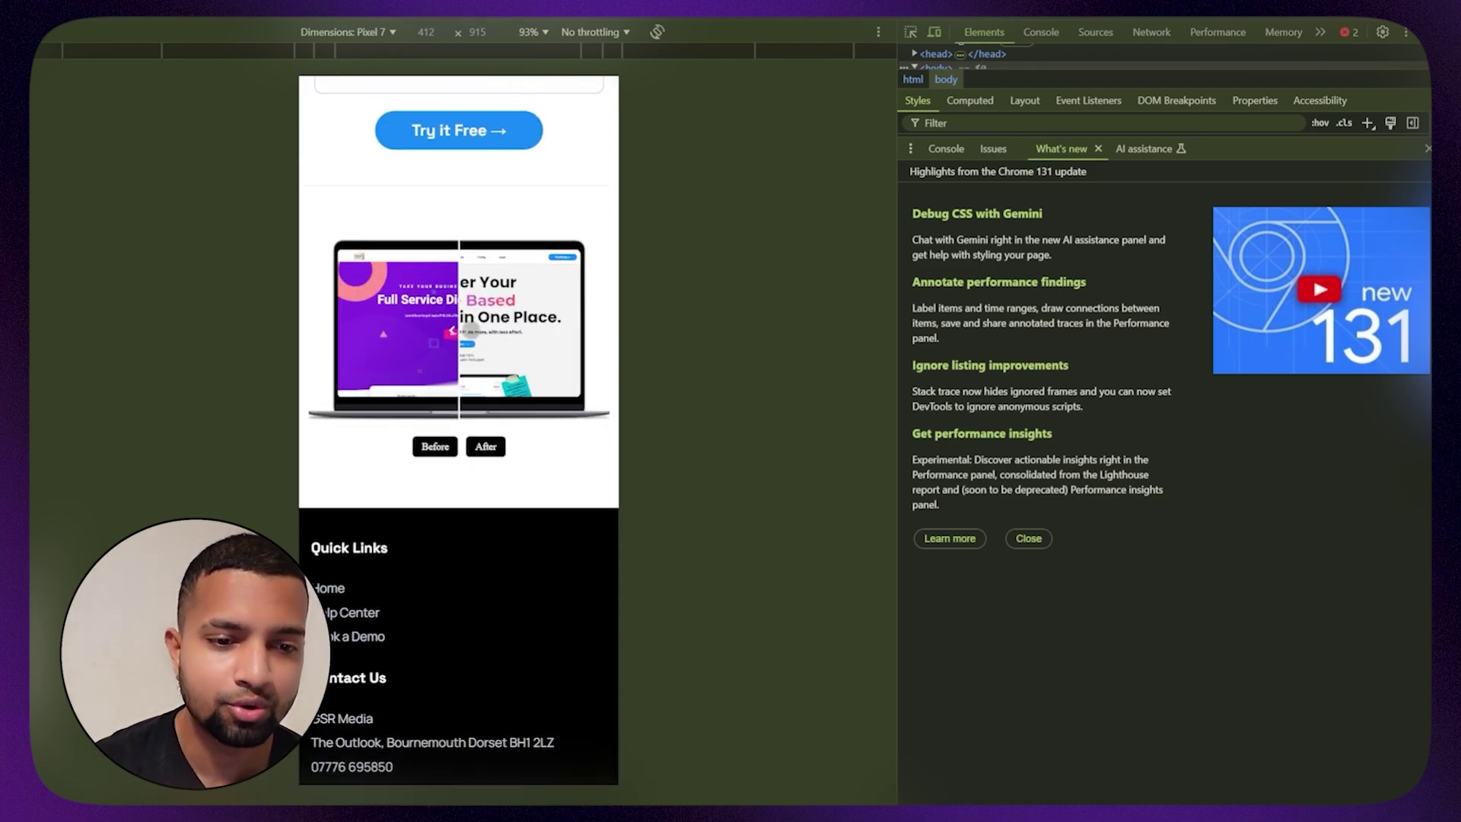
drag(470, 329, 343, 334)
click(483, 449)
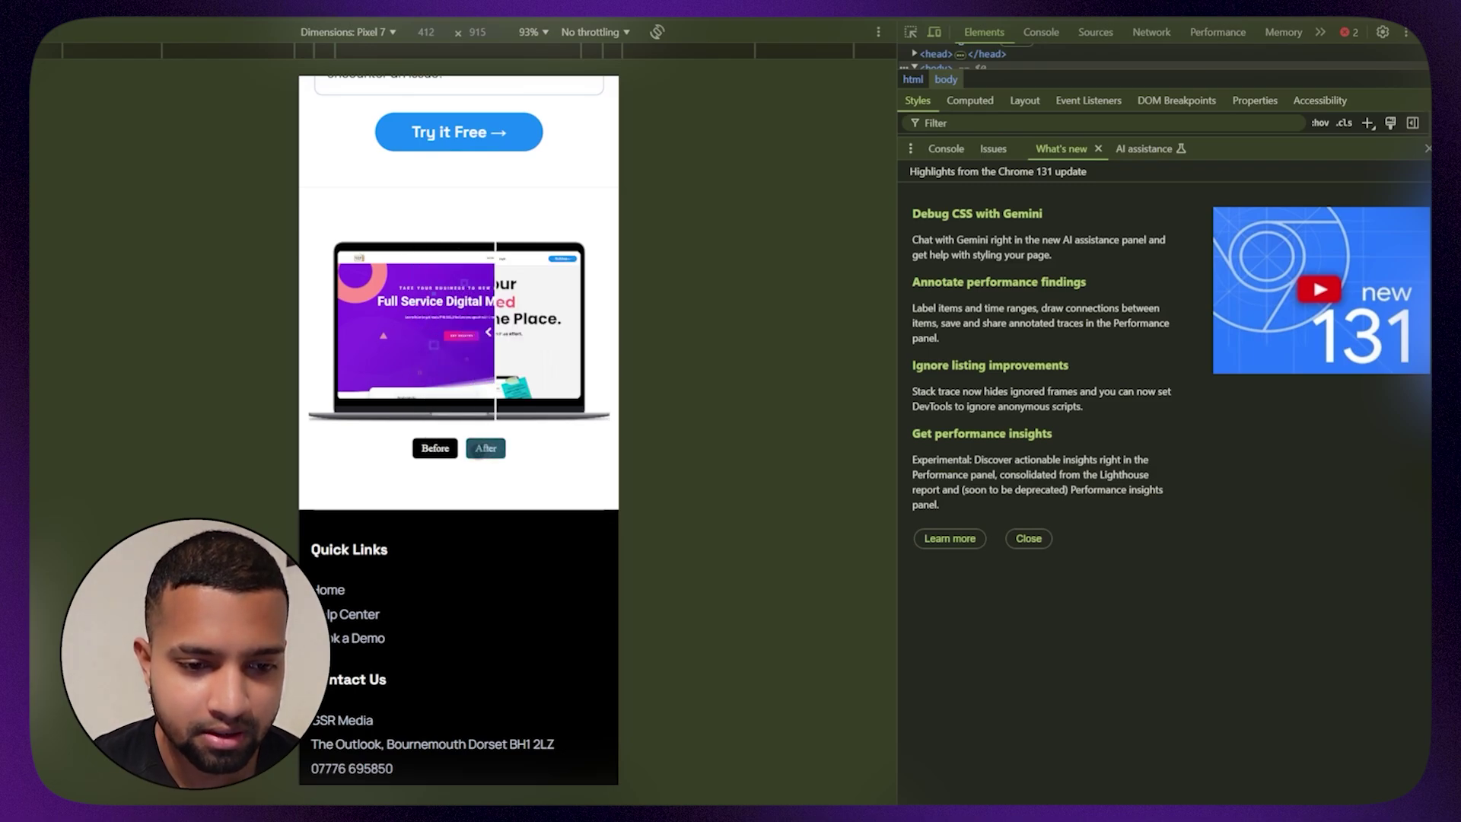
click(435, 448)
click(485, 448)
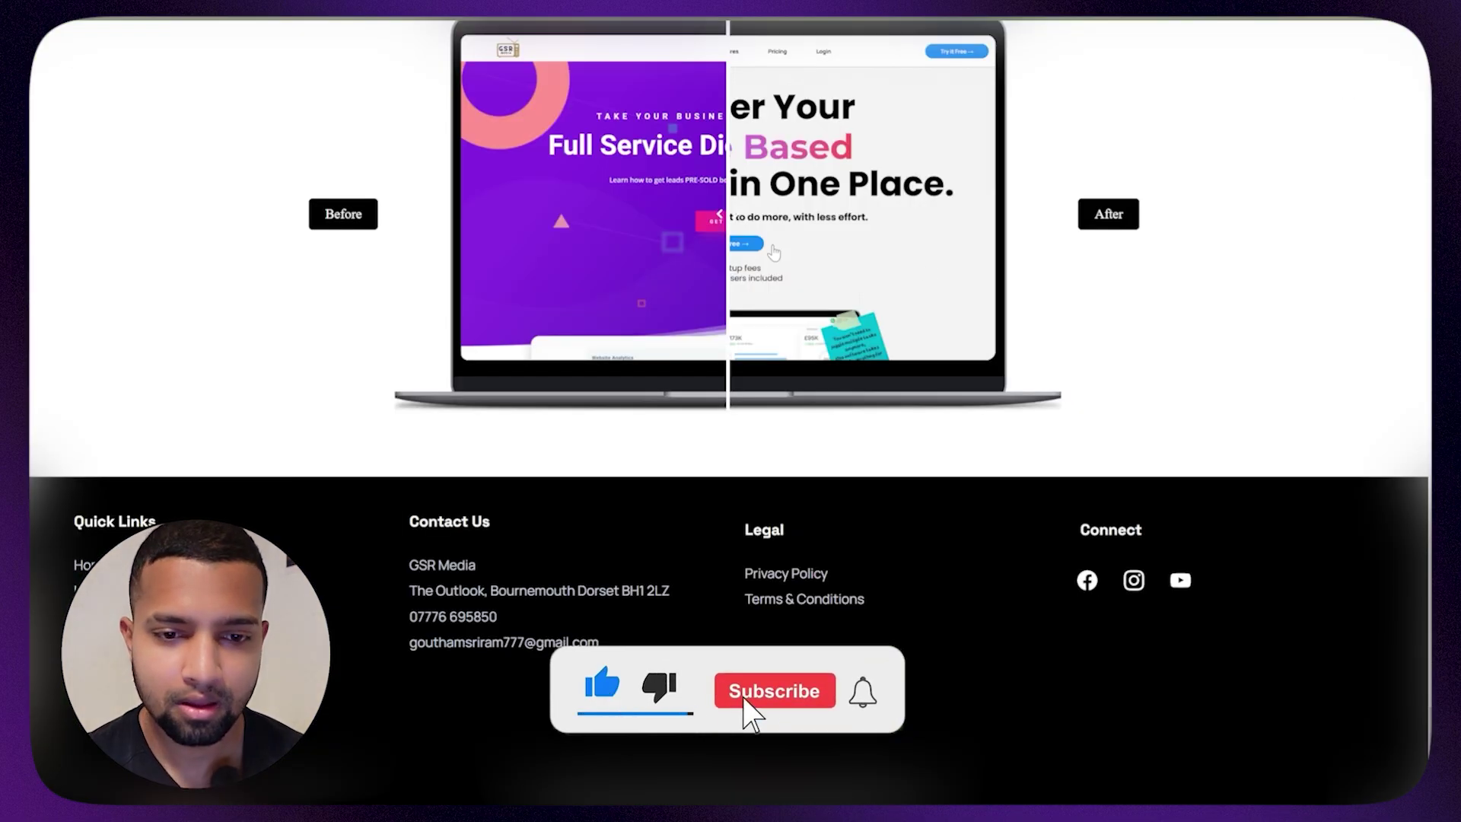
scroll(731, 380, up, 3)
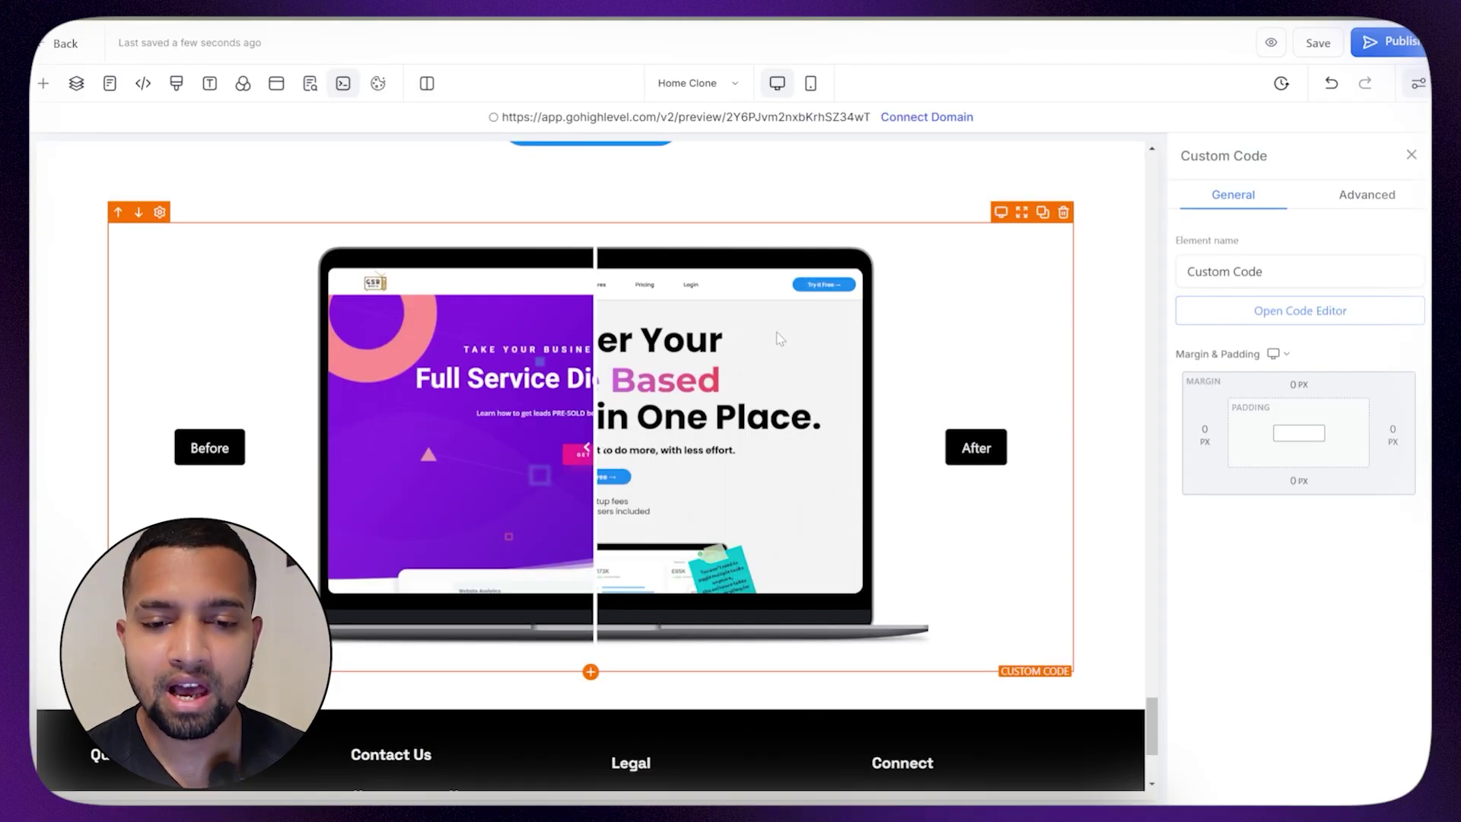
Examine the desktop slider's custom code down to the before and after image sources, and close the code editor without saving.
click(1293, 311)
scroll(723, 403, down, 6)
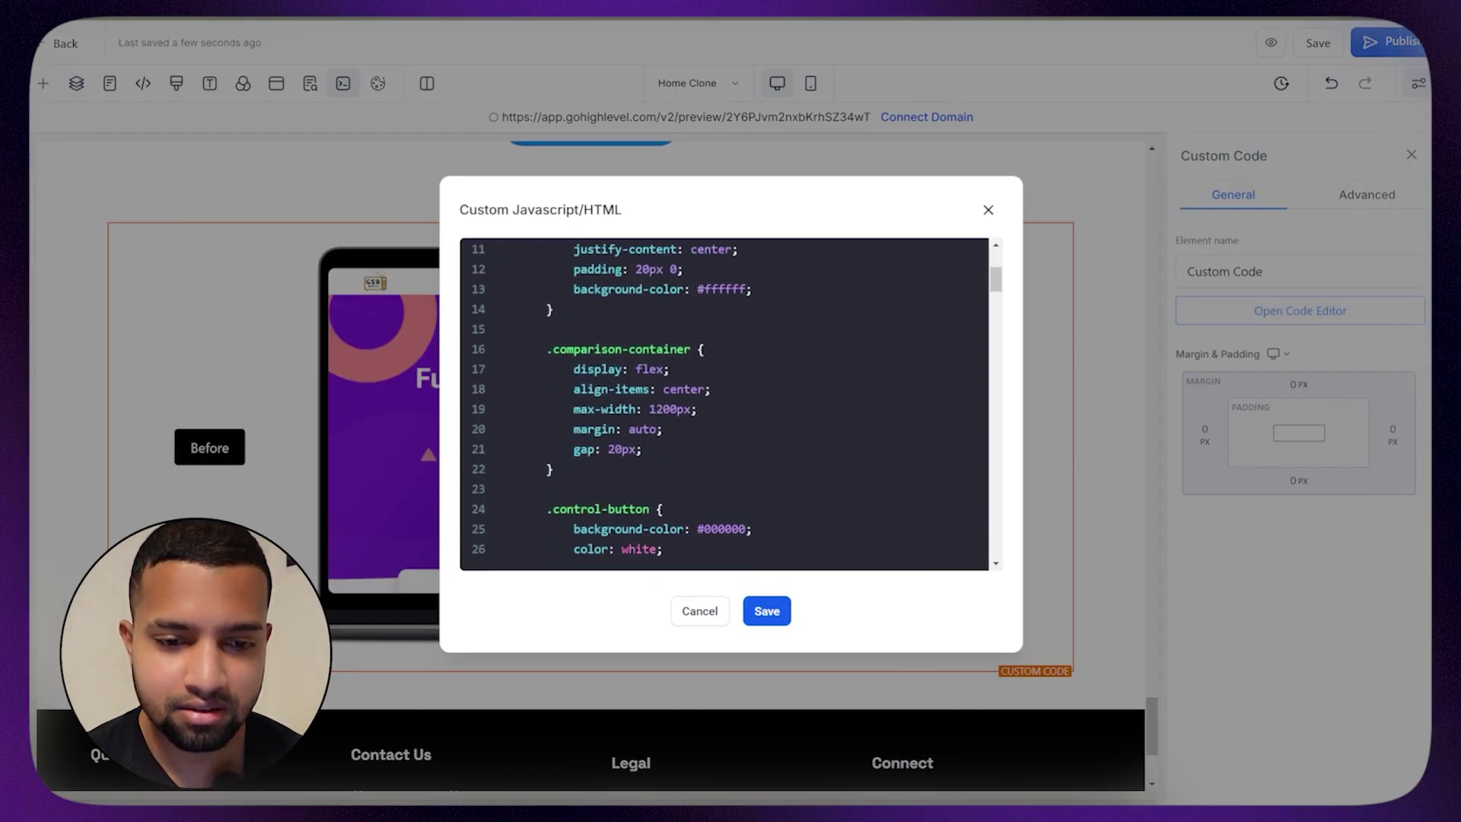
scroll(723, 403, down, 10)
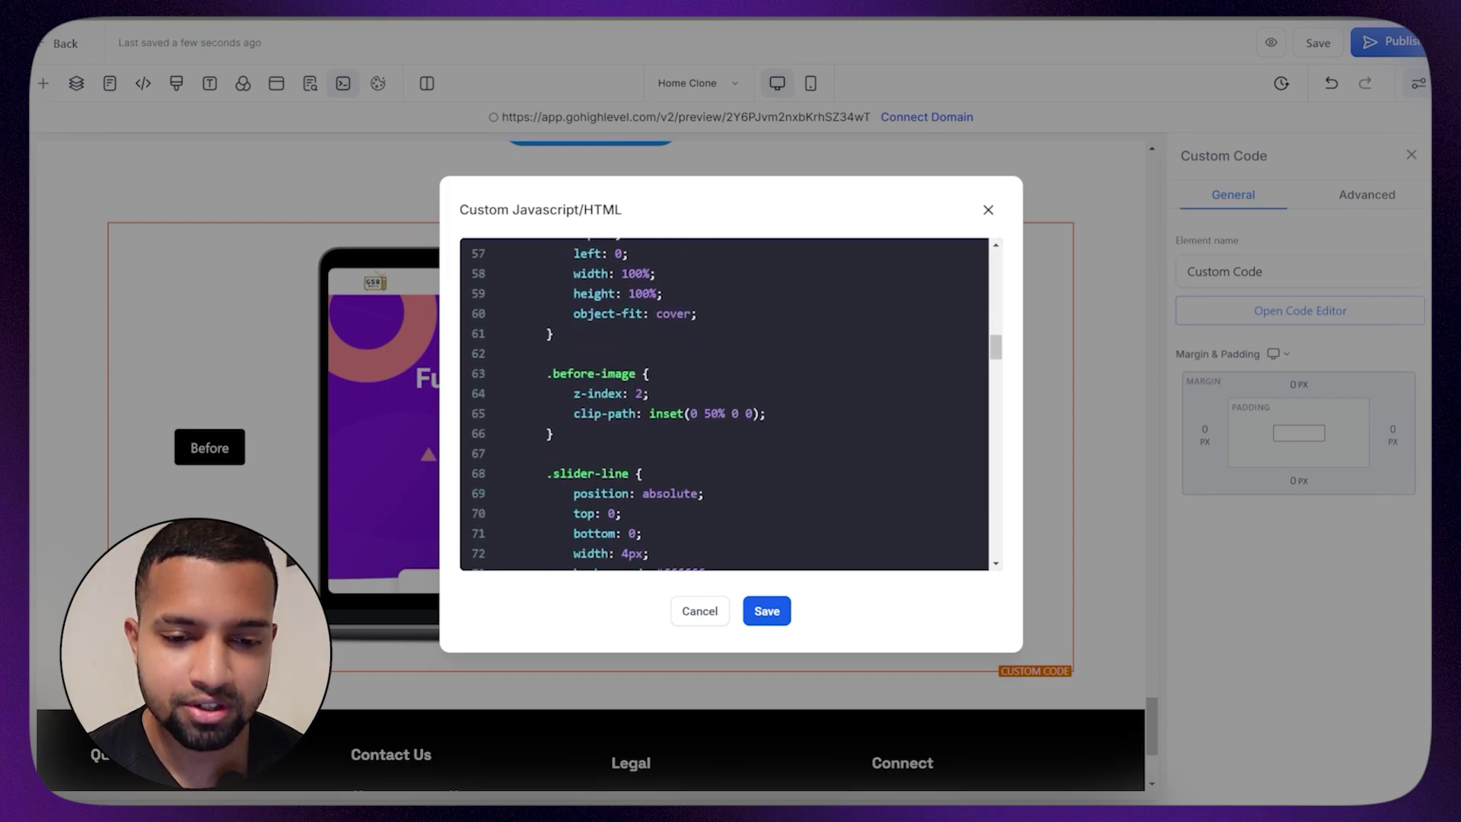
scroll(722, 403, down, 6)
scroll(723, 403, up, 4)
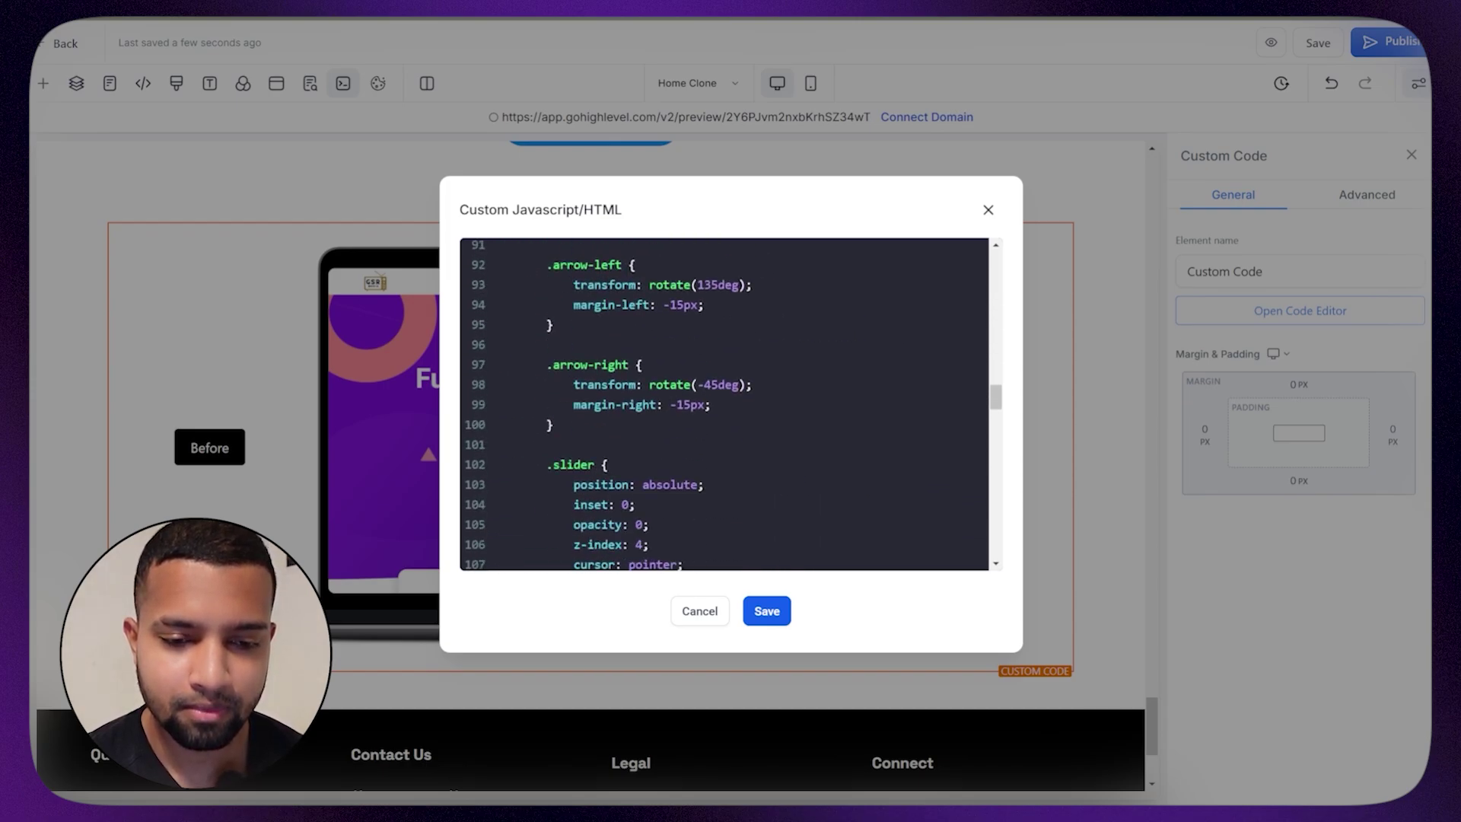
scroll(723, 404, down, 3)
scroll(723, 403, down, 4)
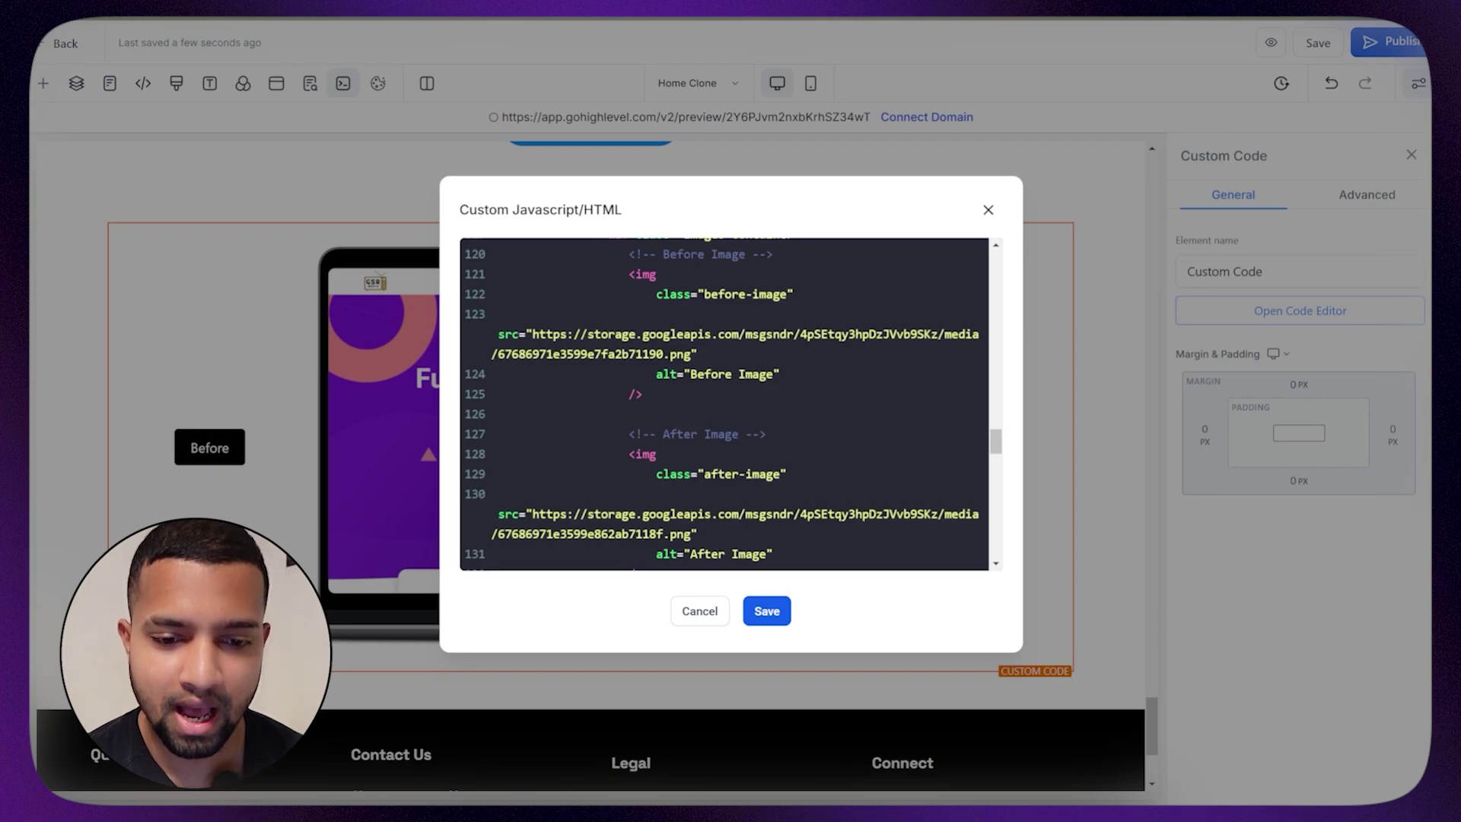
click(699, 611)
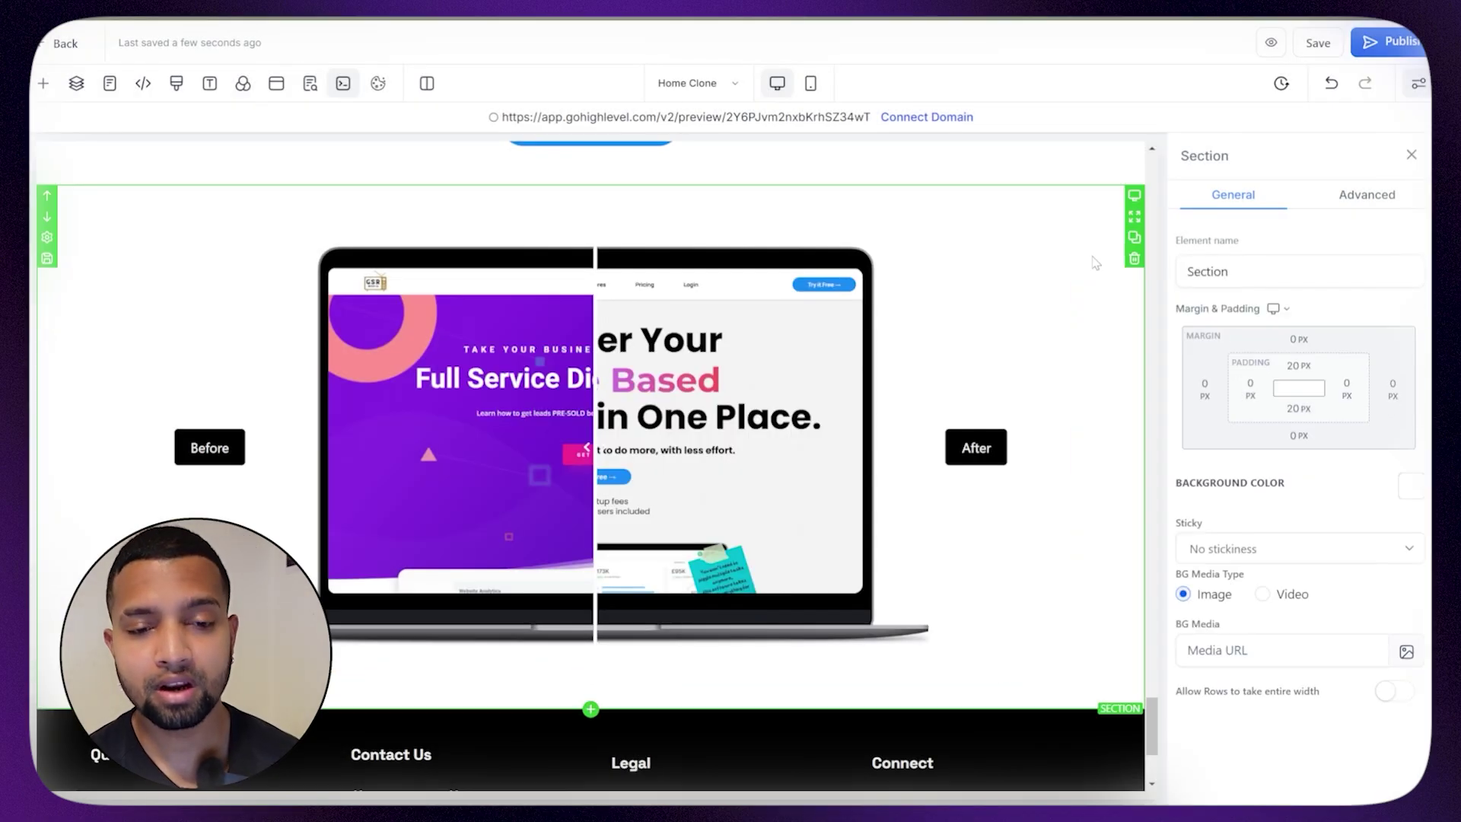